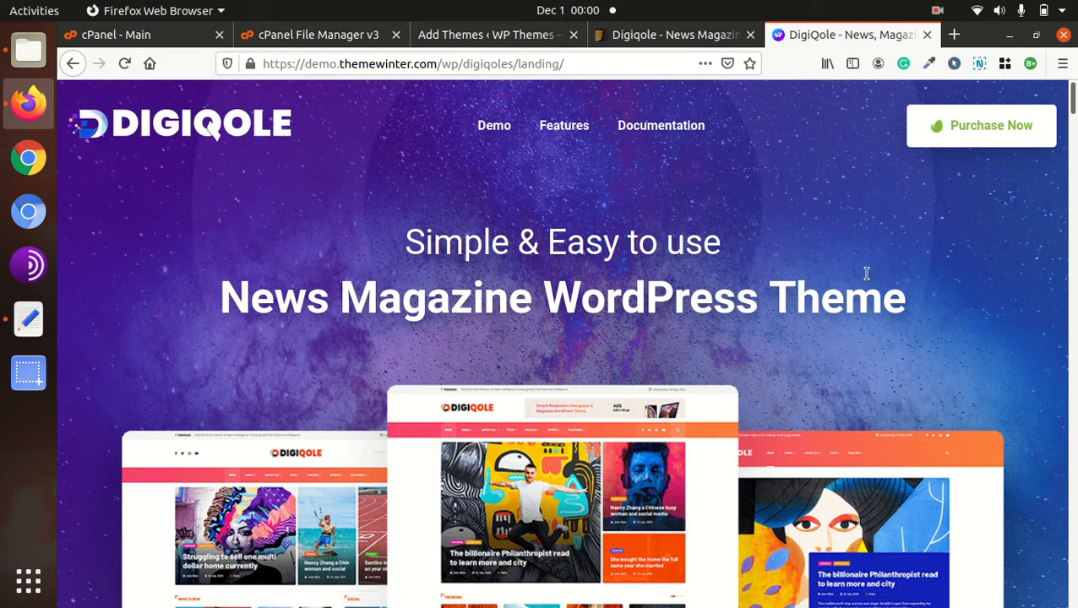
# - Look through the Digiqole landing page's homepage demos, from Home One and Covid-19 to Home Eight and Home Ads
pyautogui.scroll(-3, 589, 186)
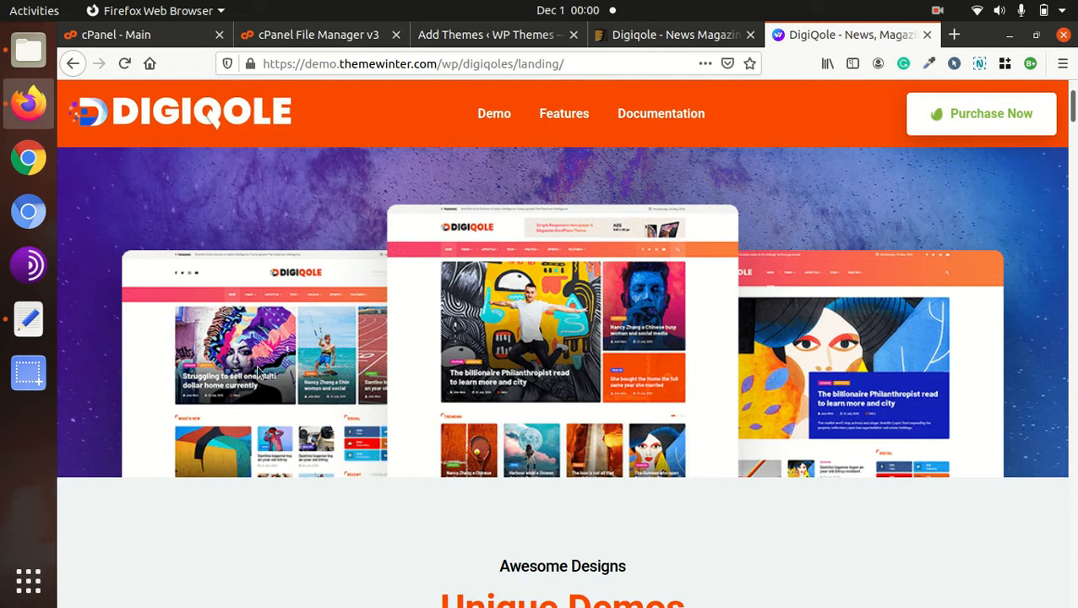
pyautogui.scroll(-2, 259, 361)
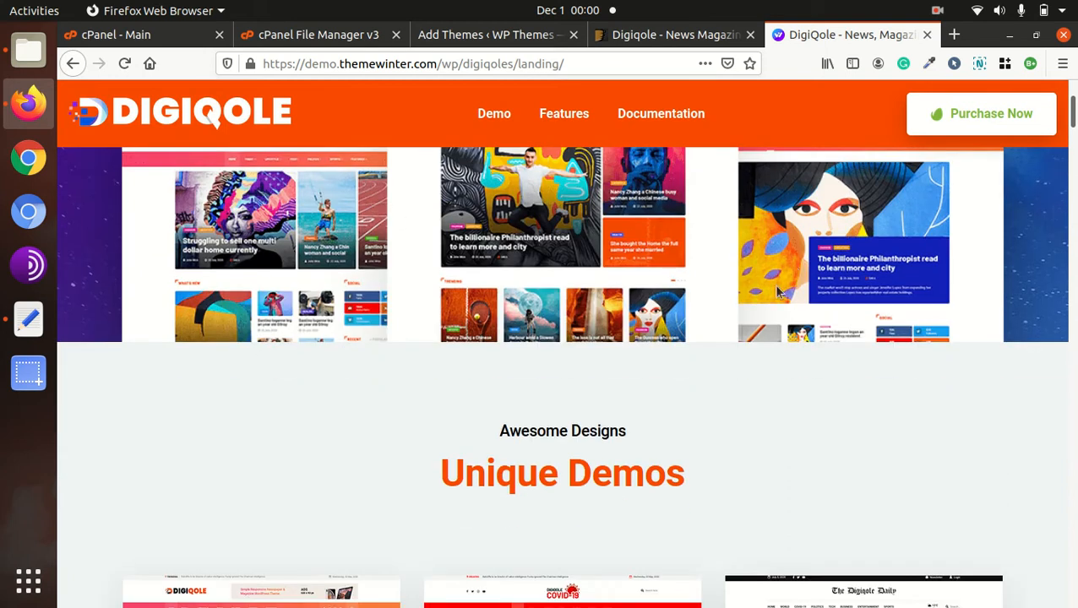
pyautogui.scroll(-3, 760, 292)
pyautogui.scroll(-2, 507, 346)
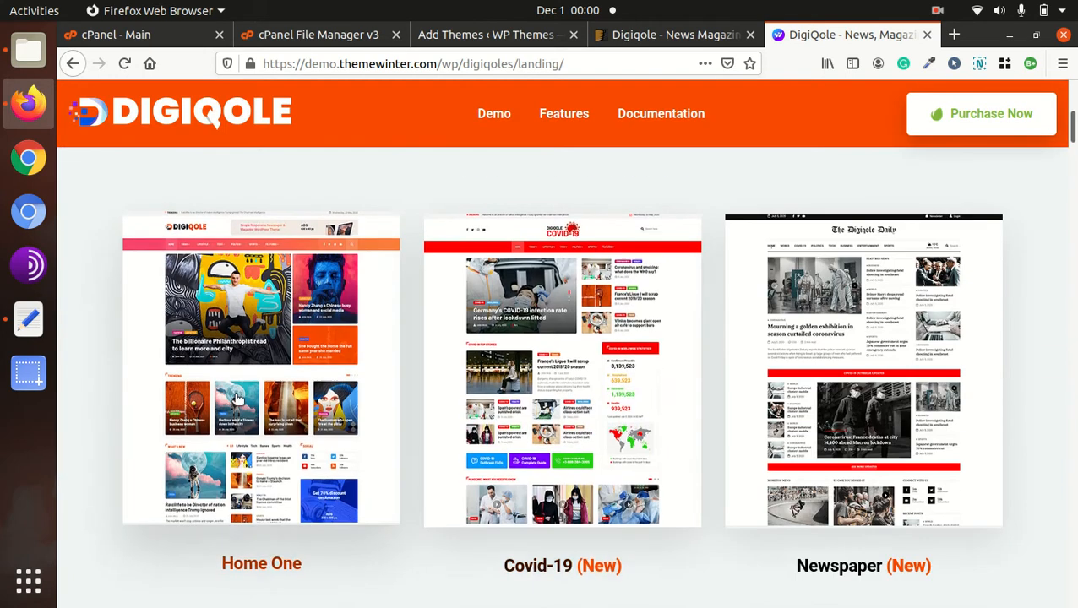
pyautogui.scroll(-3, 378, 381)
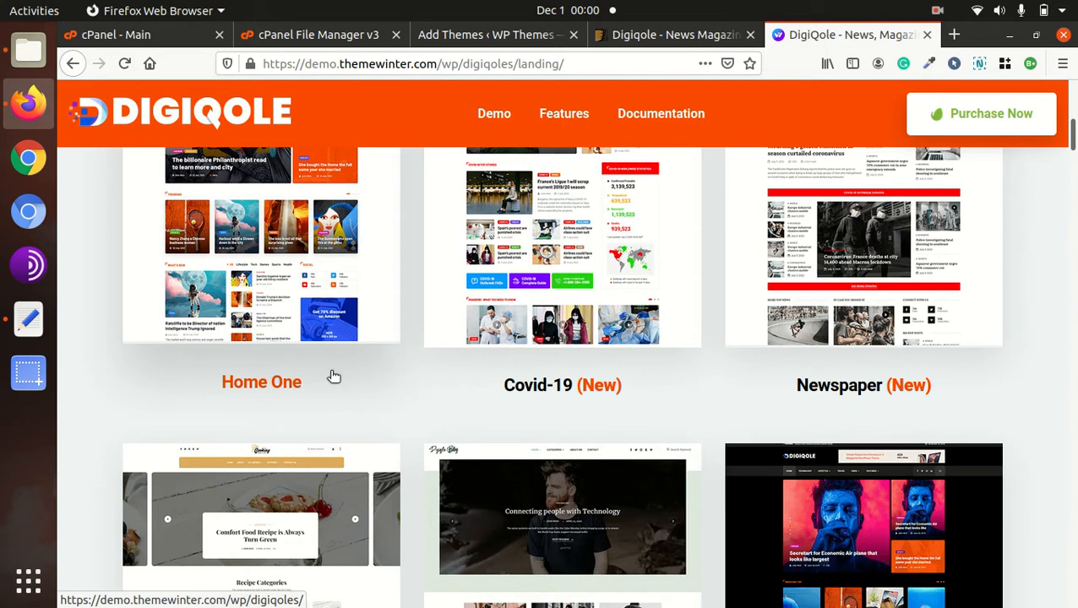
pyautogui.scroll(1, 254, 329)
pyautogui.scroll(2, 248, 326)
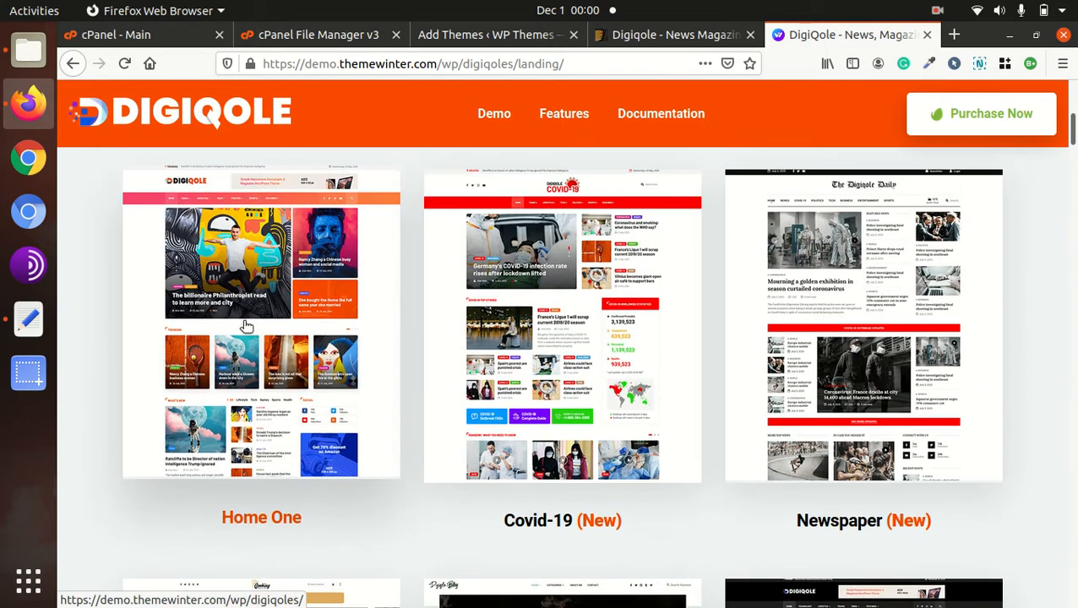
pyautogui.scroll(-2, 616, 348)
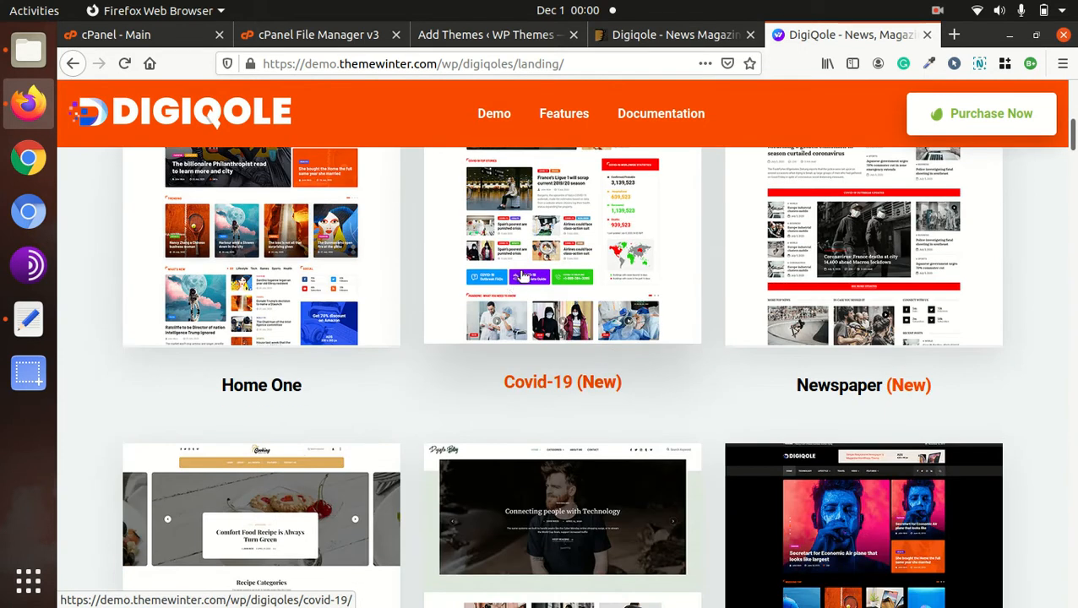
pyautogui.scroll(-5, 845, 304)
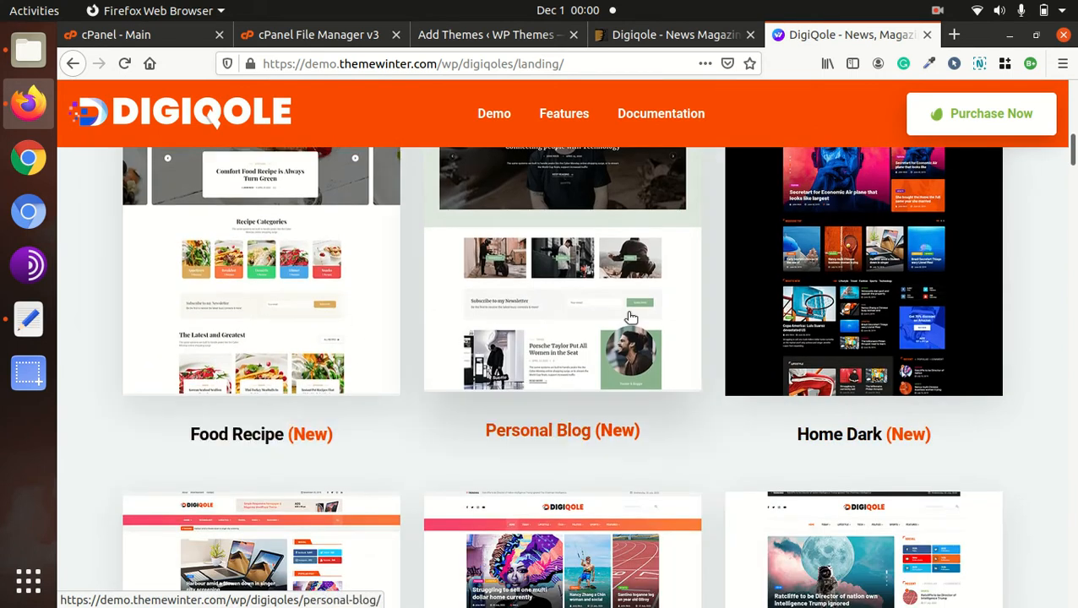
pyautogui.scroll(-1, 887, 331)
pyautogui.scroll(-4, 883, 332)
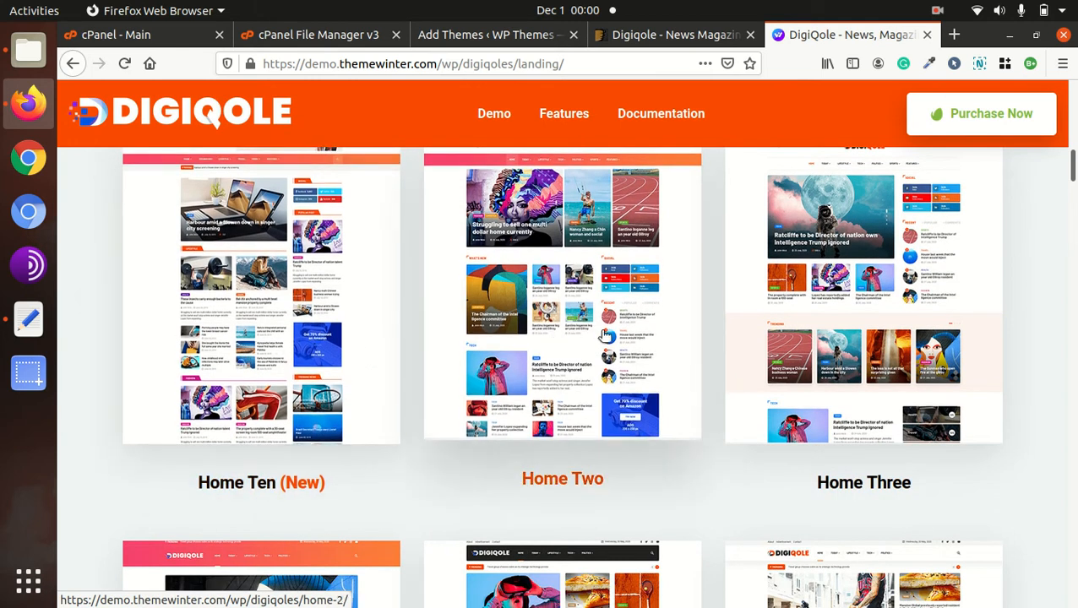
pyautogui.scroll(-4, 807, 325)
pyautogui.scroll(-2, 805, 325)
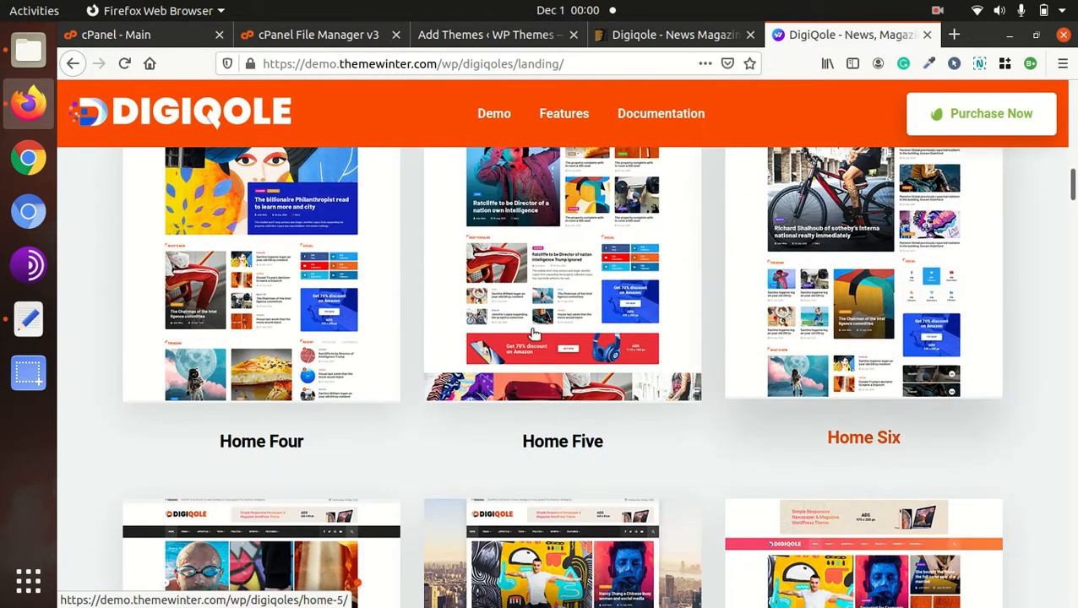
pyautogui.scroll(-3, 540, 339)
pyautogui.scroll(-10, 543, 343)
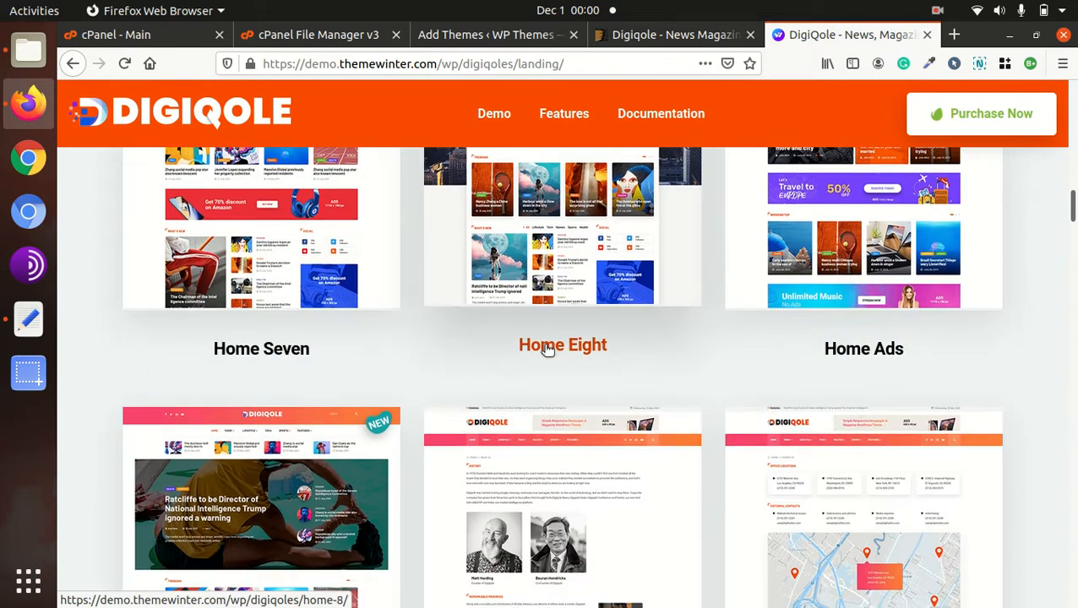
# - Examine the AMP demo and the Home Nine, About Us and Contact Us demos at the end of the demo list
pyautogui.scroll(-4, 542, 343)
pyautogui.scroll(3, 545, 351)
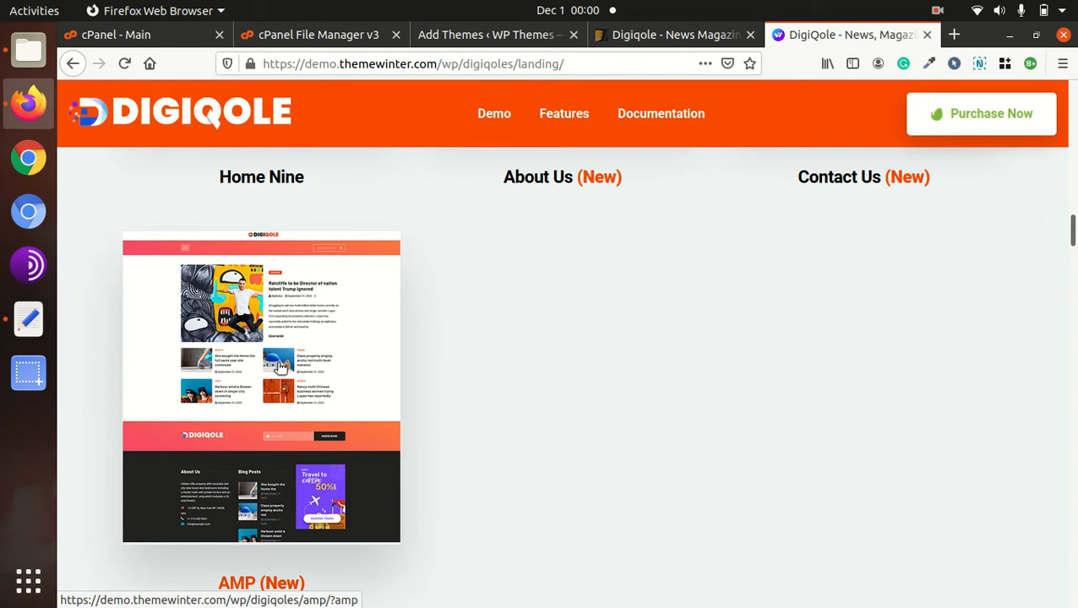
pyautogui.scroll(-2, 282, 366)
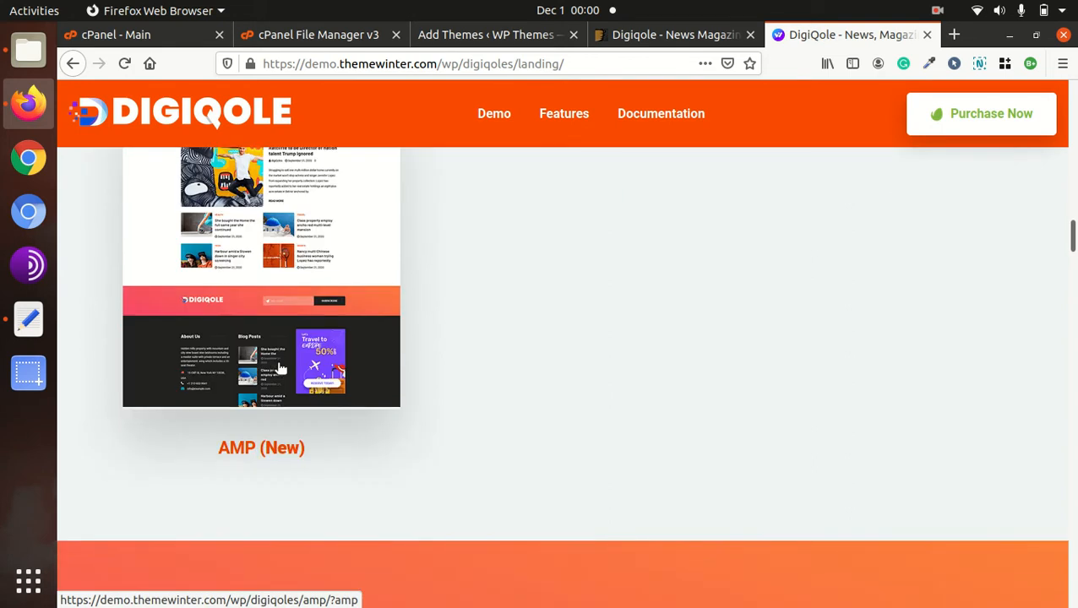
pyautogui.scroll(3, 281, 368)
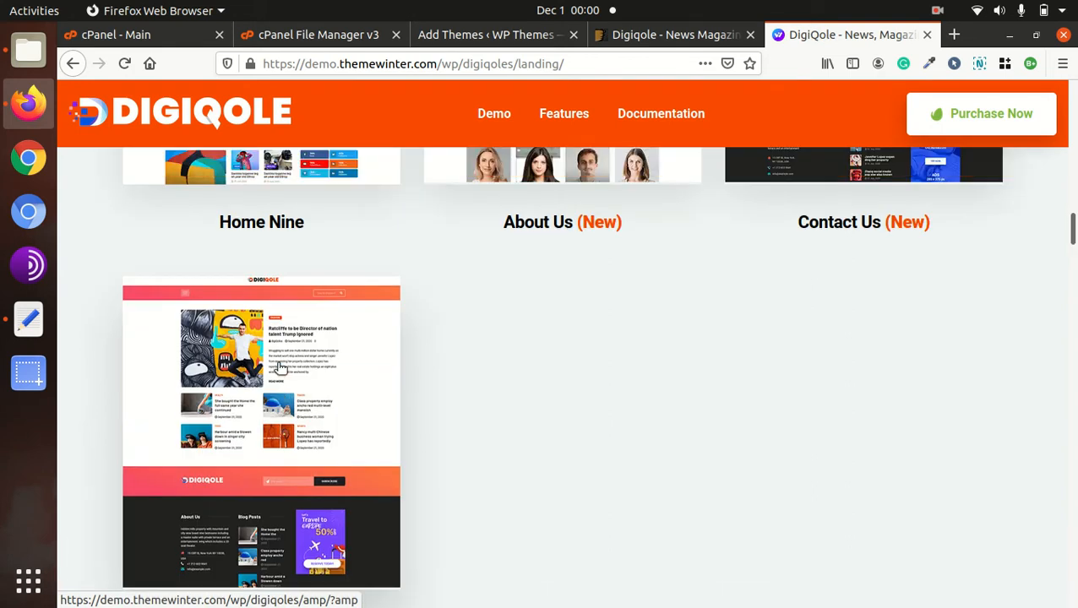
pyautogui.scroll(2, 368, 375)
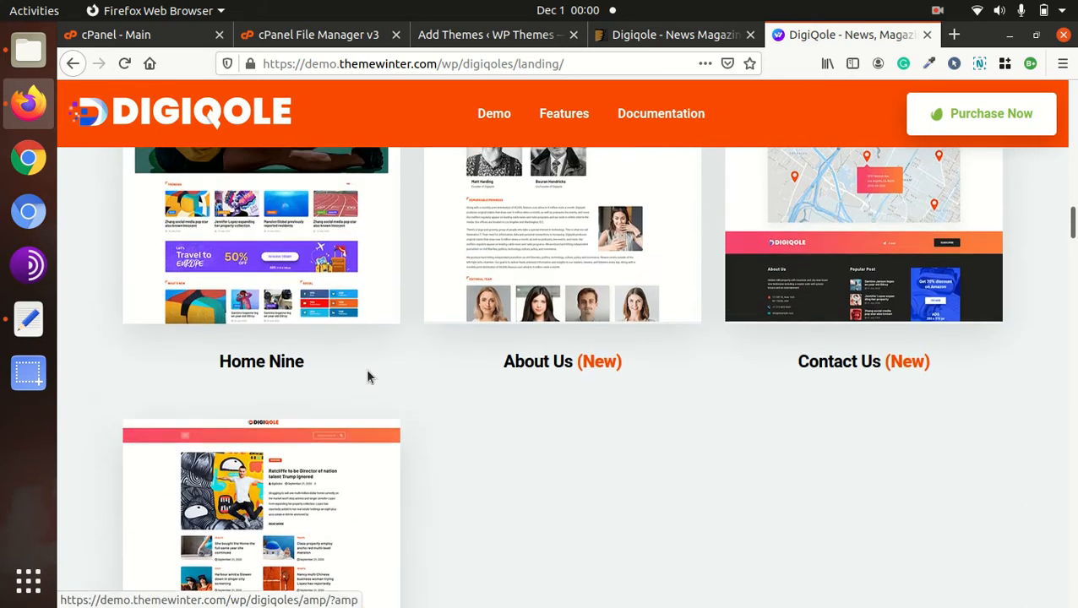
pyautogui.scroll(3, 368, 377)
# - Switch to the theme's ThemeForest item page and check its last update date
pyautogui.click(655, 37)
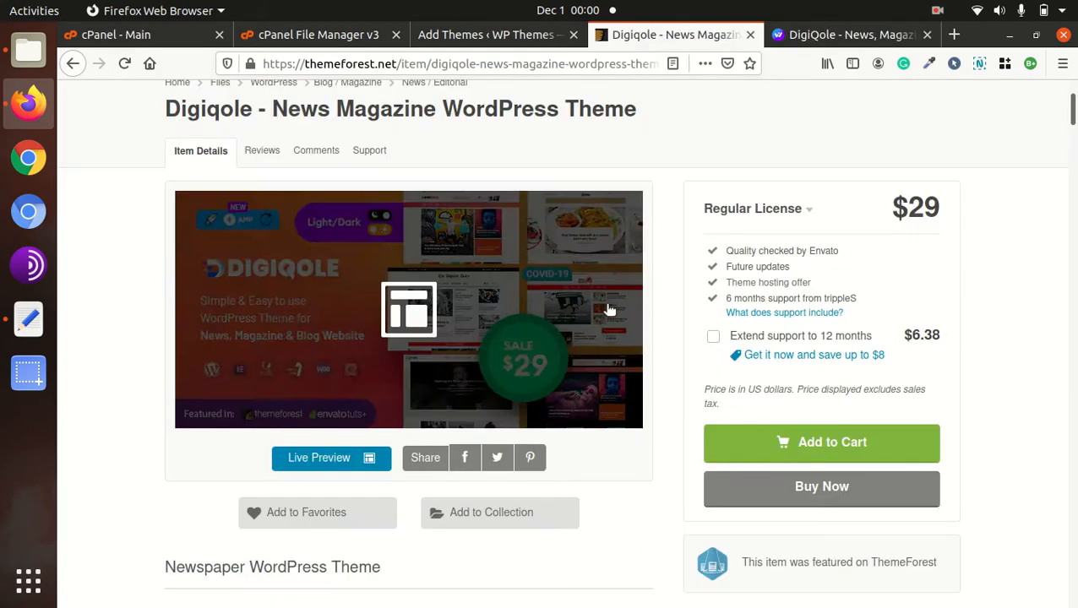
pyautogui.scroll(-7, 972, 463)
pyautogui.scroll(-5, 911, 454)
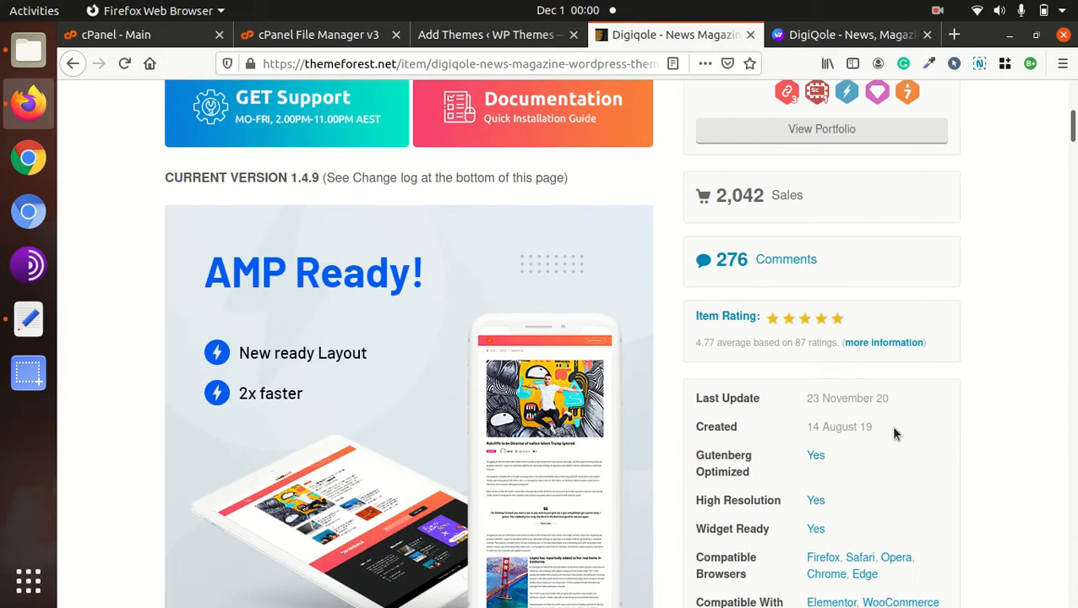
pyautogui.tripleClick(834, 425)
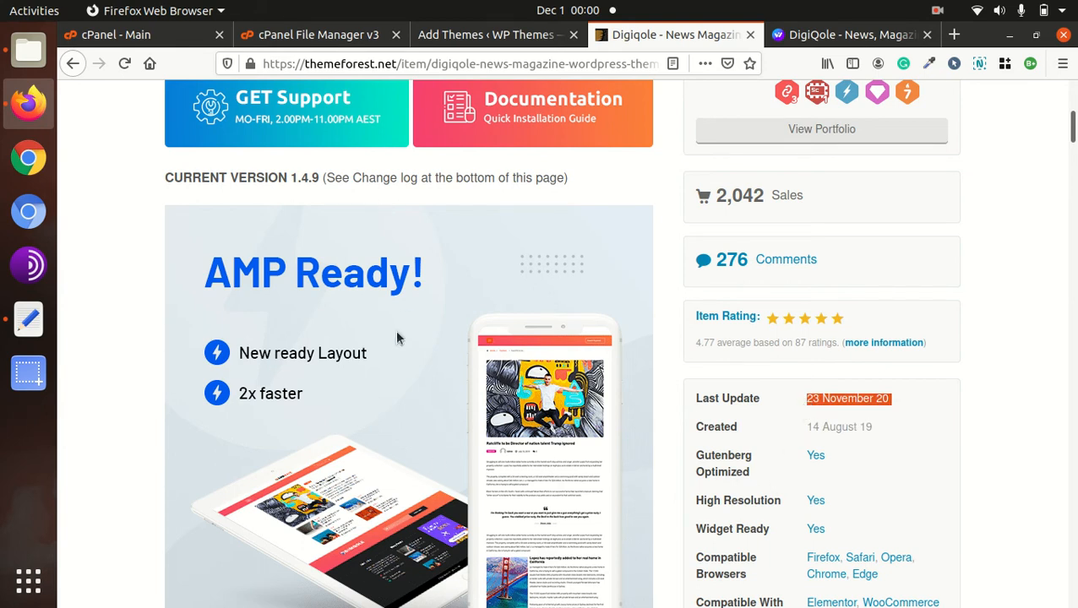
# - Review the ThemeForest item's feature banners, compatibility details, description and author status
pyautogui.scroll(2, 283, 353)
pyautogui.scroll(-8, 283, 358)
pyautogui.scroll(5, 283, 359)
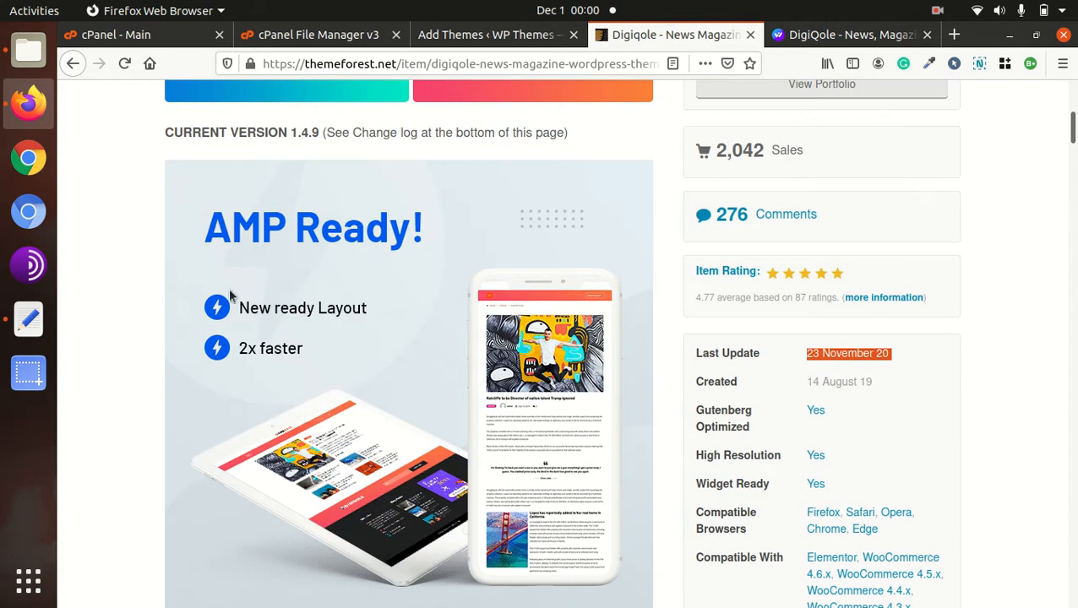
pyautogui.scroll(-7, 230, 294)
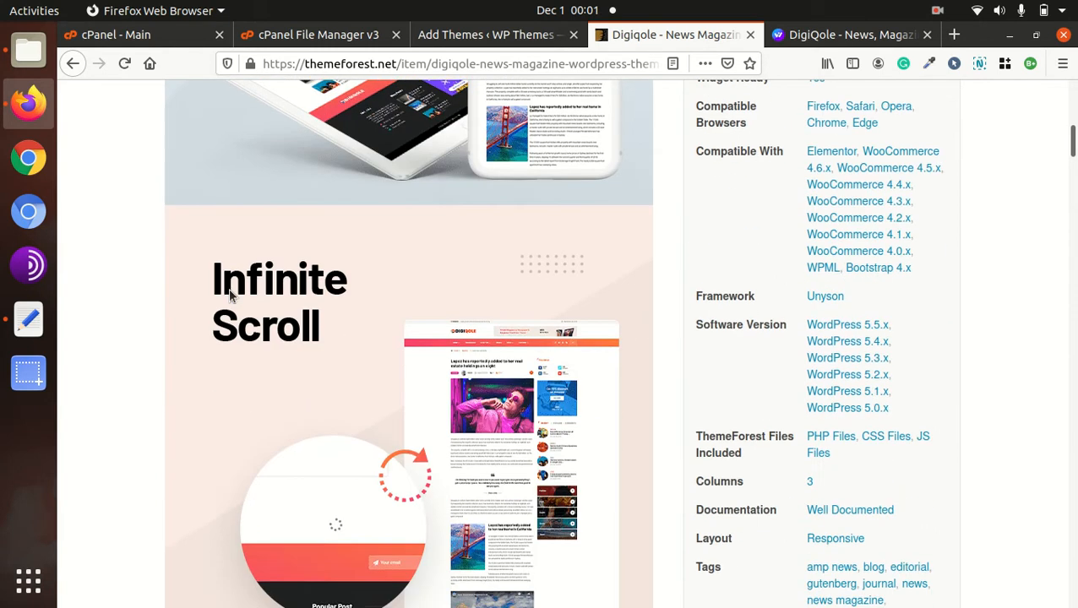
pyautogui.scroll(10, 376, 353)
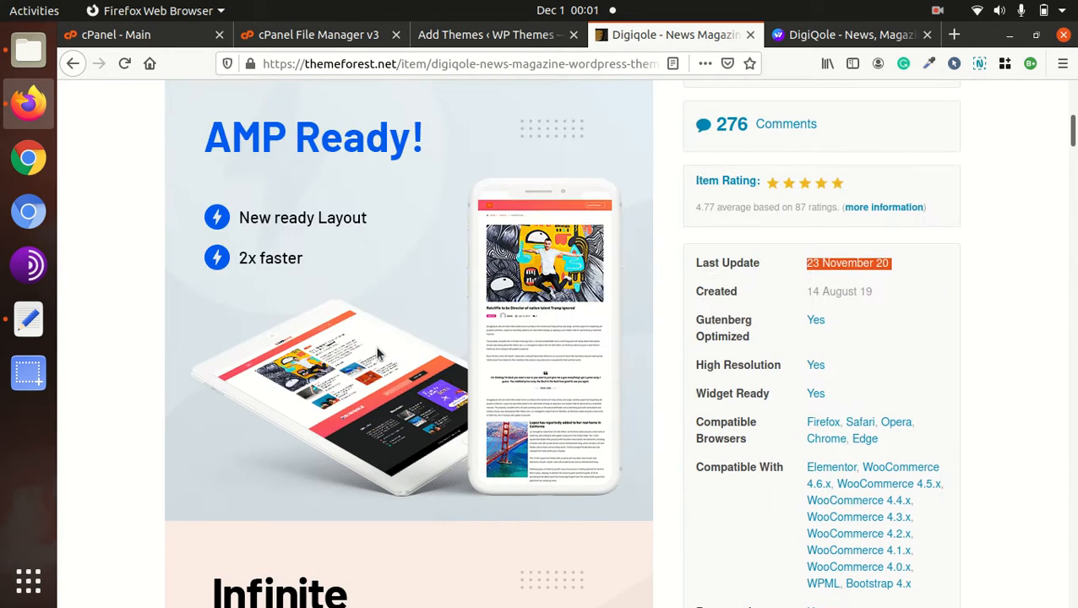
pyautogui.scroll(5, 377, 353)
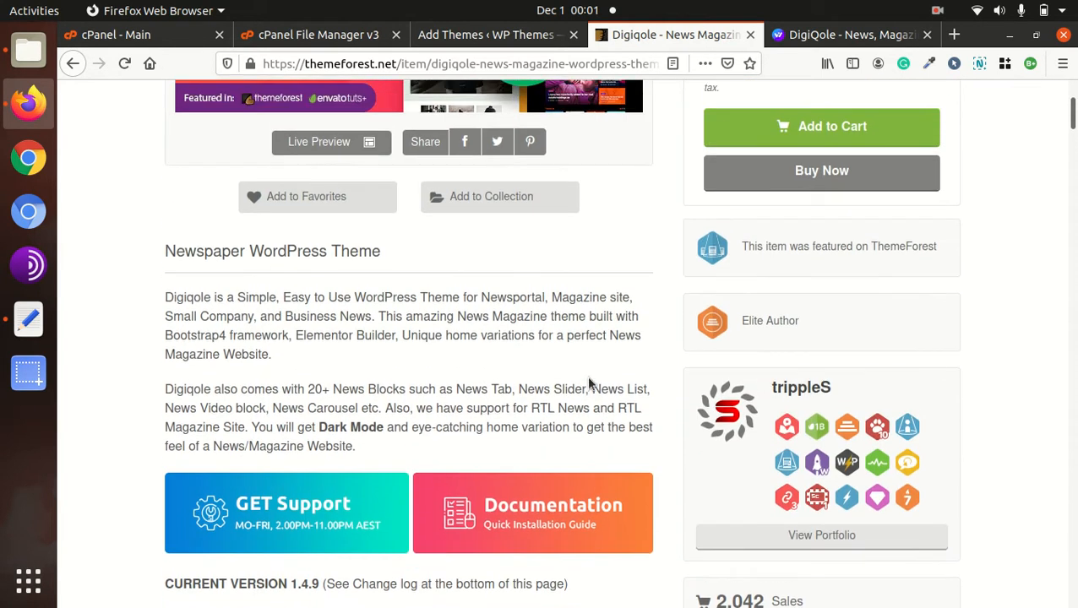
pyautogui.click(811, 332)
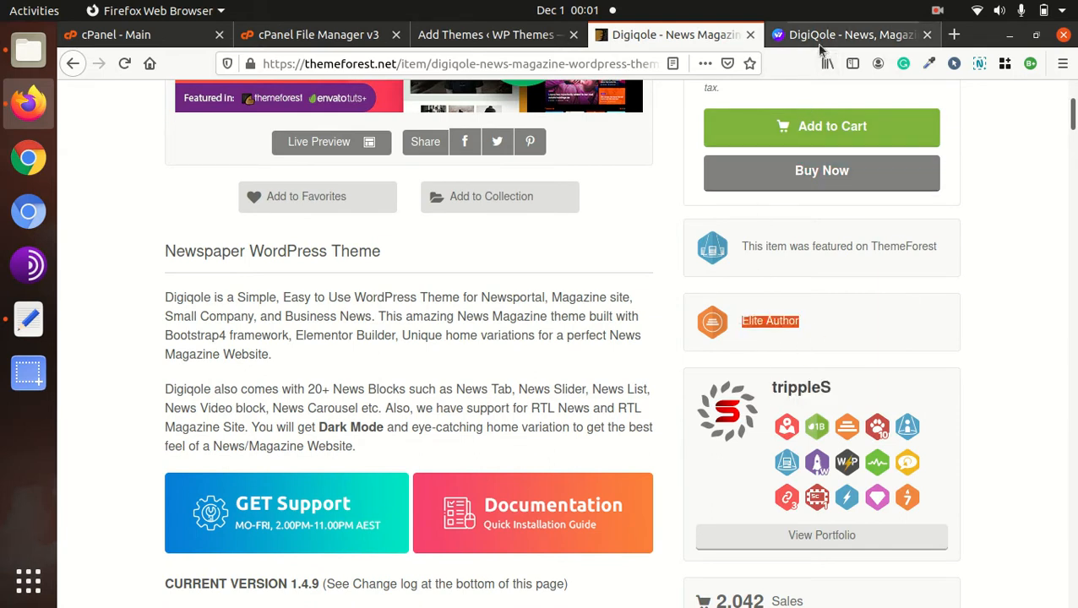
# - Return to the Digiqole landing page, open the Home One demo and cancel its preloader
pyautogui.click(837, 35)
pyautogui.scroll(8, 349, 414)
pyautogui.scroll(10, 349, 414)
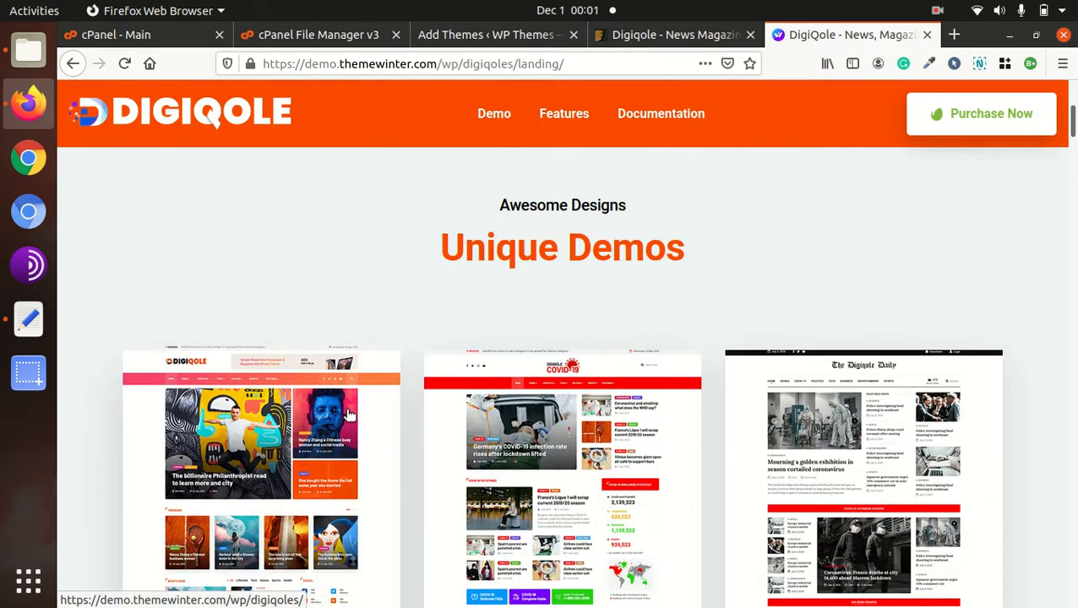
pyautogui.scroll(-3, 347, 414)
pyautogui.click(236, 329)
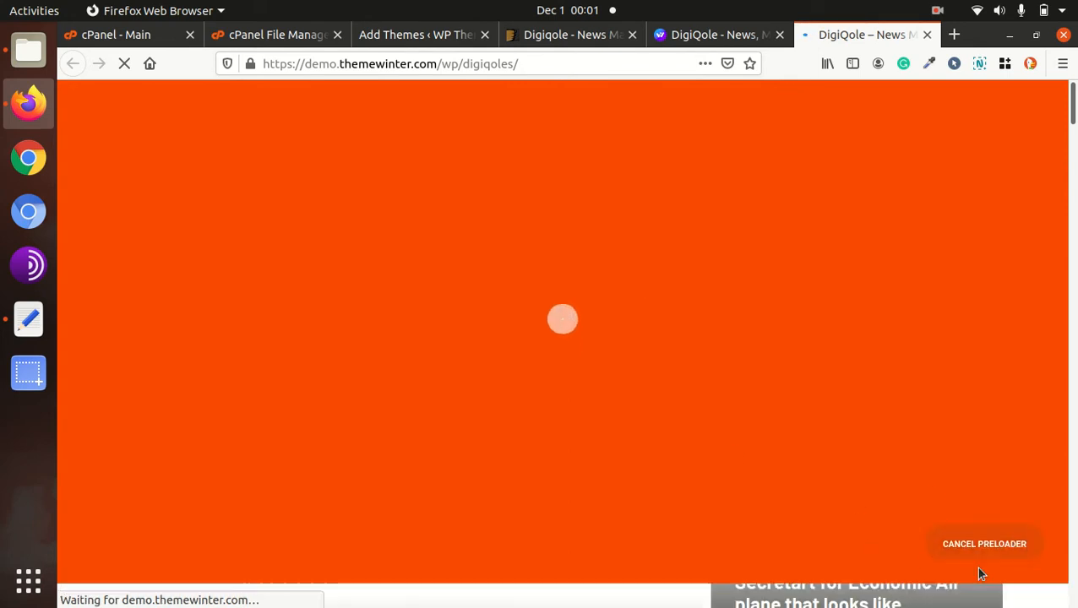
pyautogui.click(1009, 572)
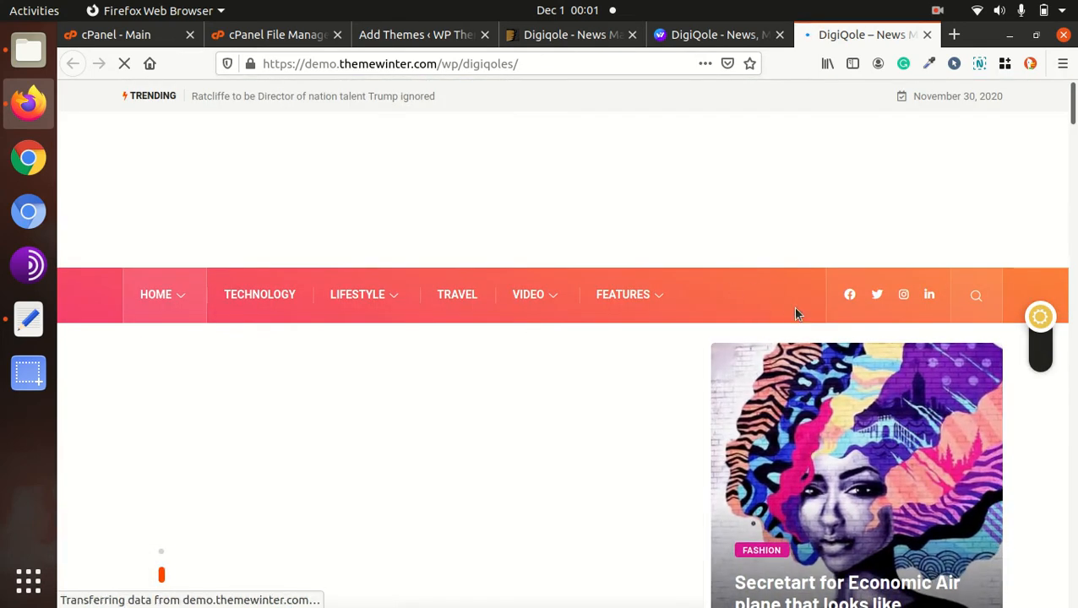
# - Examine the Home One demo's header menu, featured posts, What's New section and Lifestyle block
pyautogui.scroll(-2, 553, 341)
pyautogui.scroll(2, 594, 372)
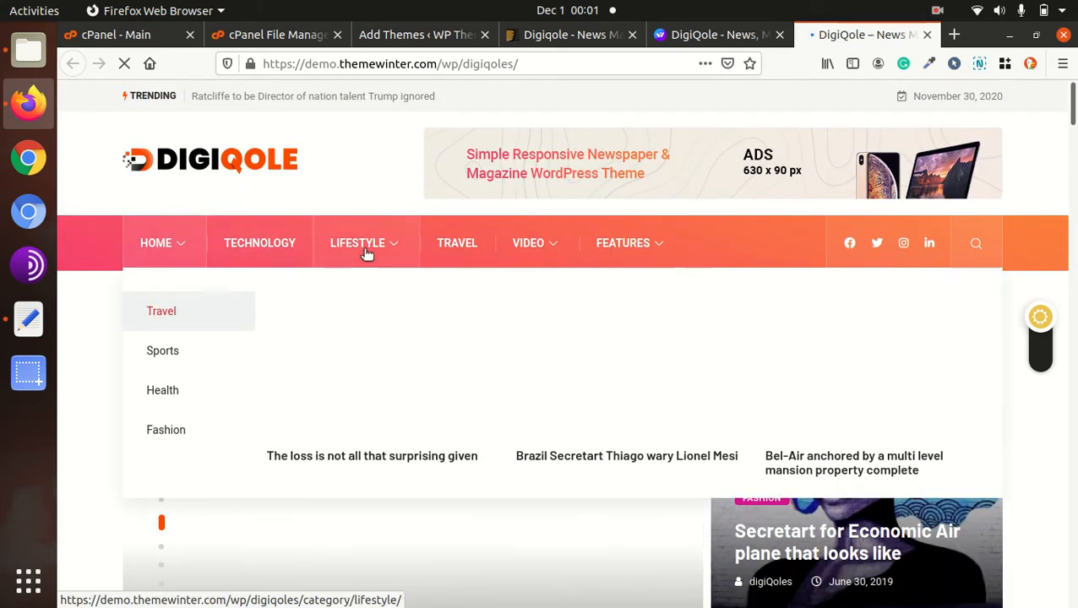
pyautogui.scroll(-3, 950, 354)
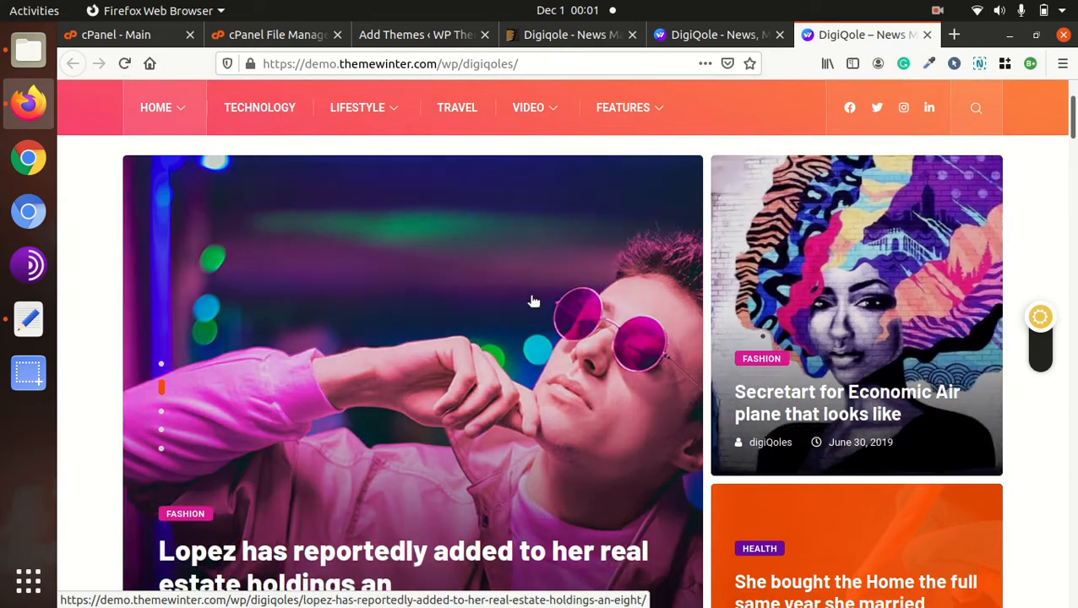
pyautogui.scroll(3, 534, 301)
pyautogui.scroll(-6, 385, 343)
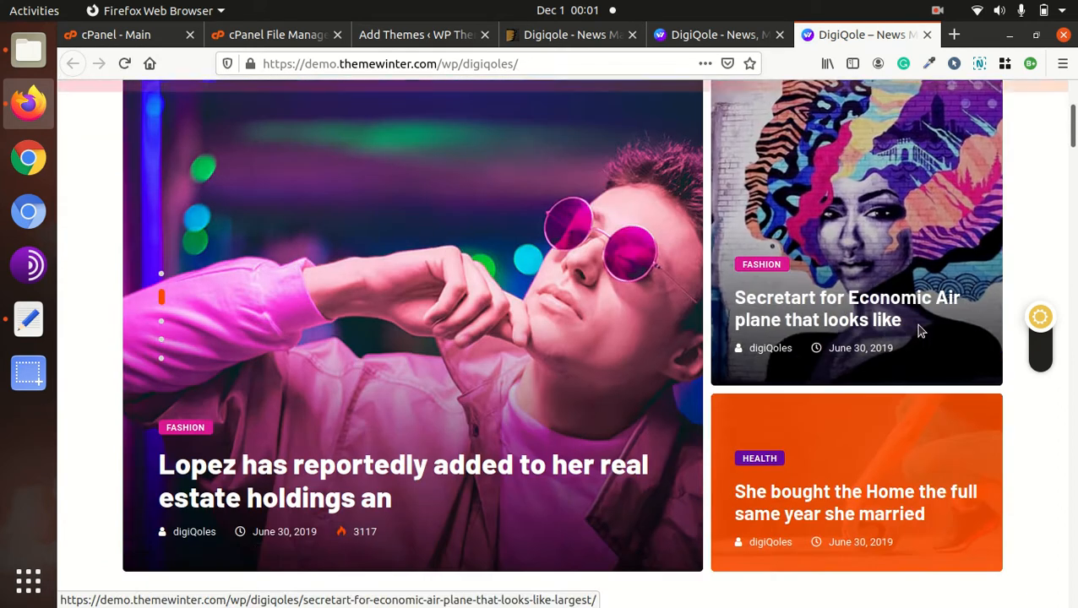
pyautogui.scroll(-5, 261, 351)
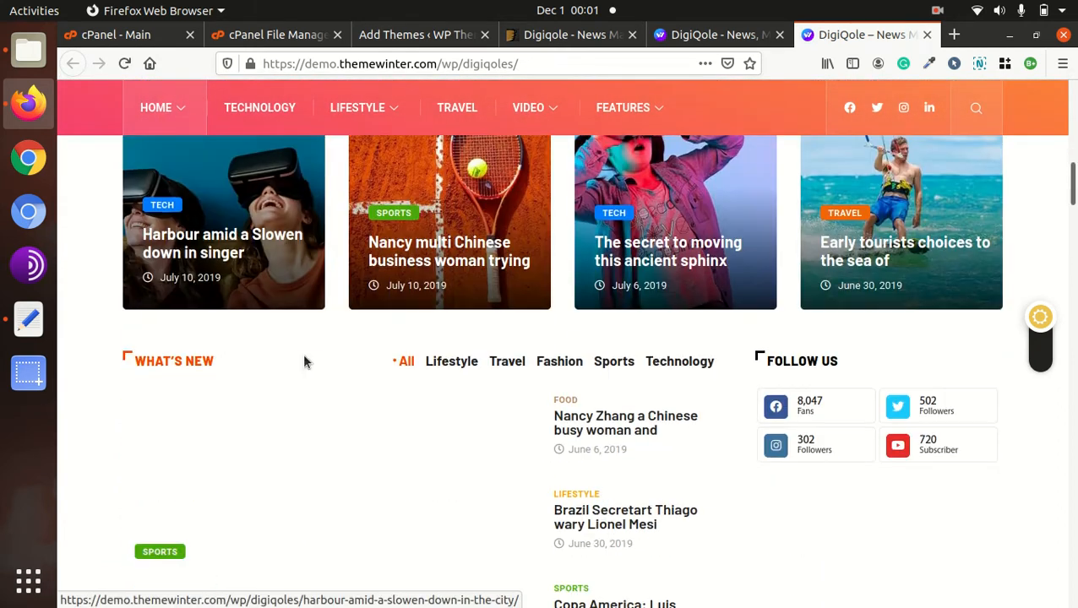
pyautogui.scroll(-7, 411, 336)
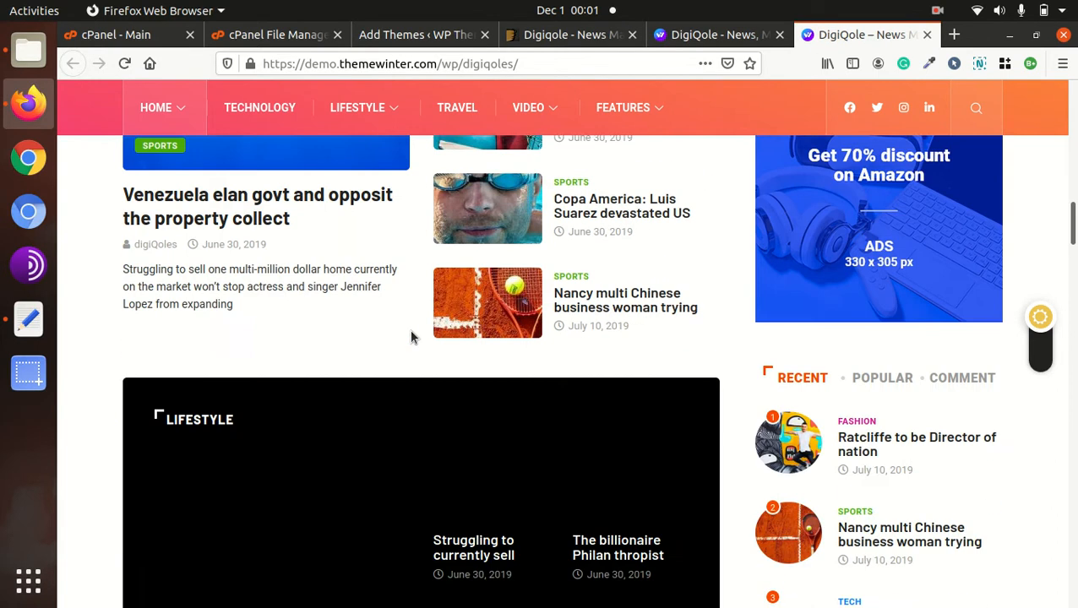
pyautogui.scroll(3, 392, 329)
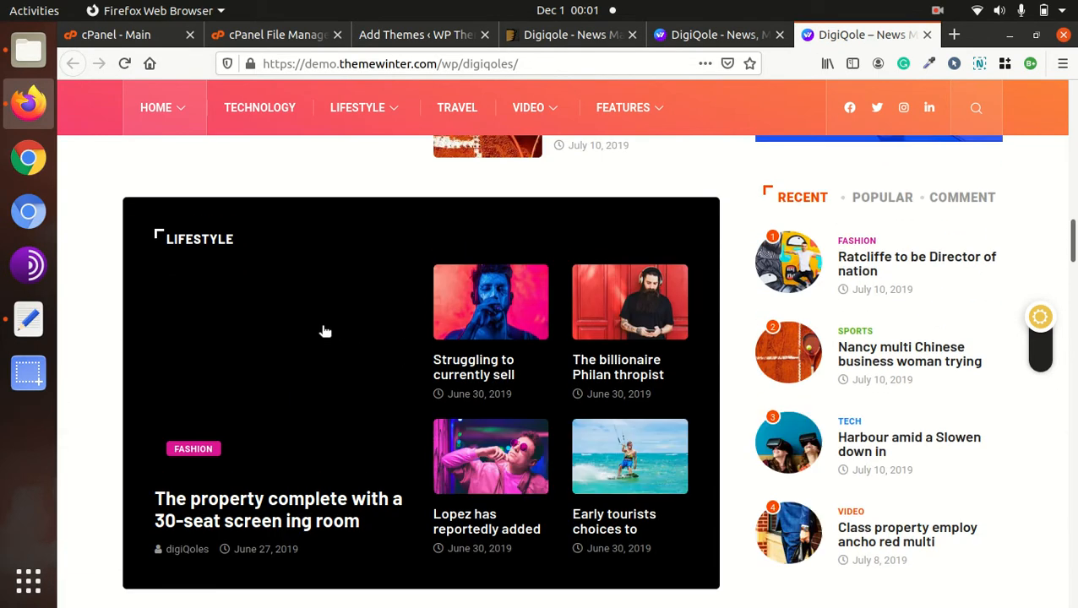
pyautogui.scroll(-2, 731, 322)
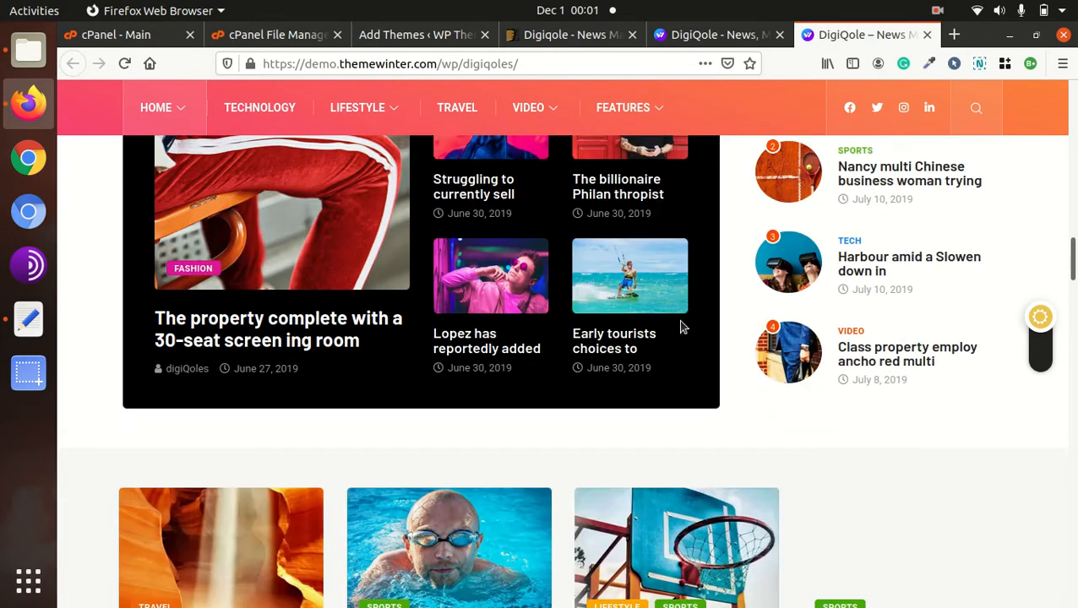
# - Examine the rest of the Home One demo, from the post carousel and Tech section down to Read Next, Recent Comments and the ad banner
pyautogui.scroll(-2, 414, 340)
pyautogui.scroll(-4, 684, 368)
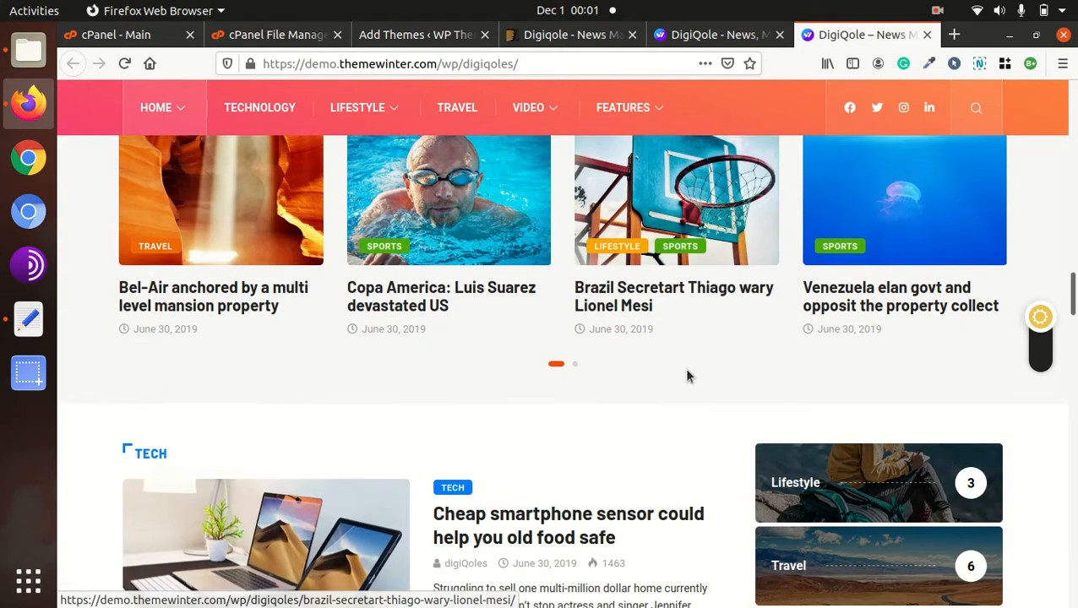
pyautogui.scroll(-5, 336, 369)
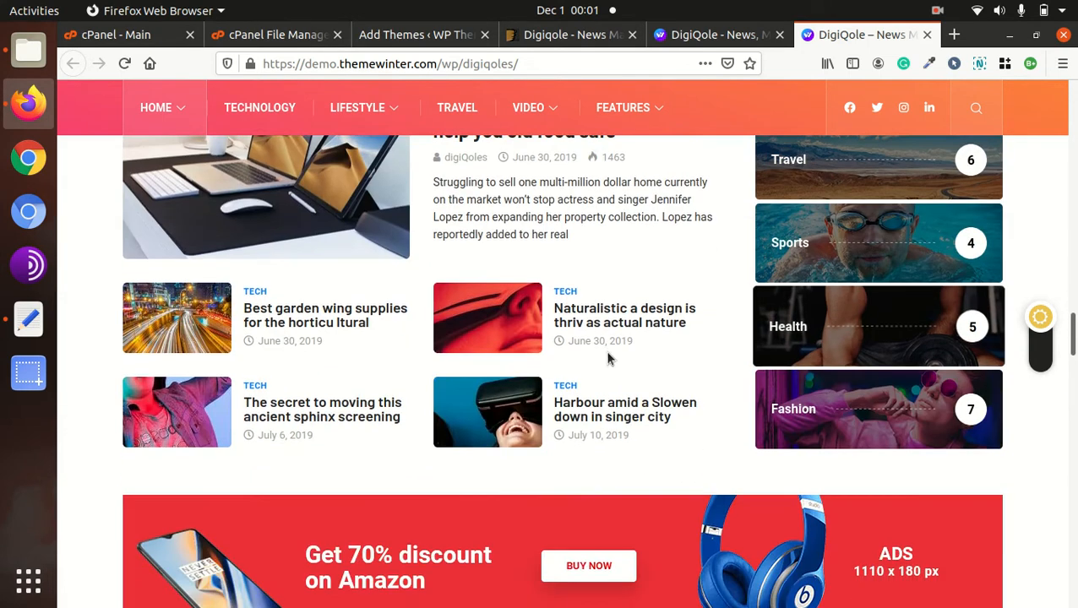
pyautogui.scroll(-8, 336, 362)
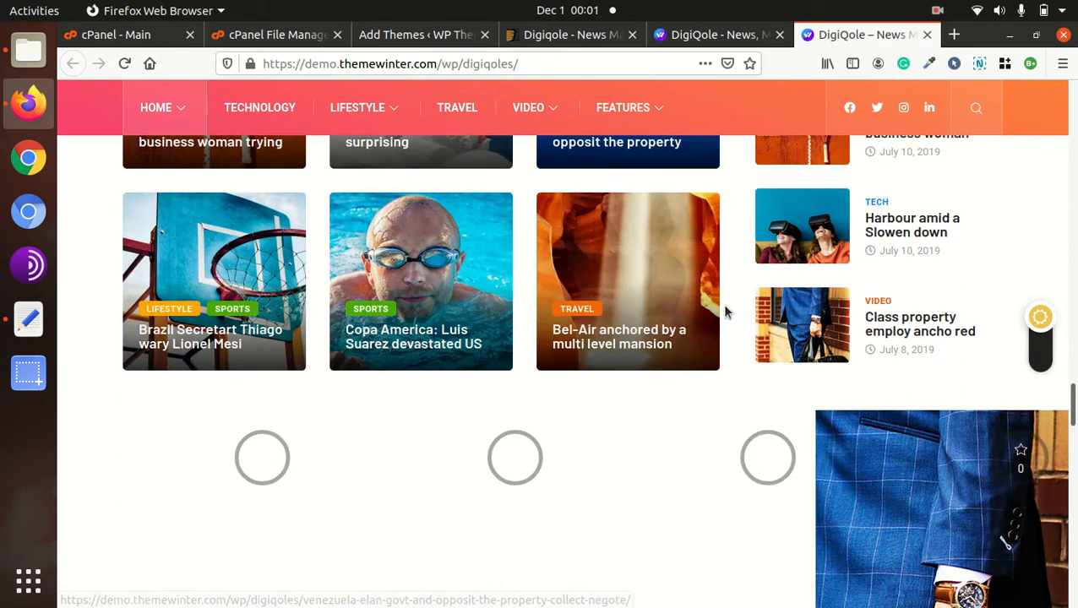
pyautogui.scroll(-2, 378, 366)
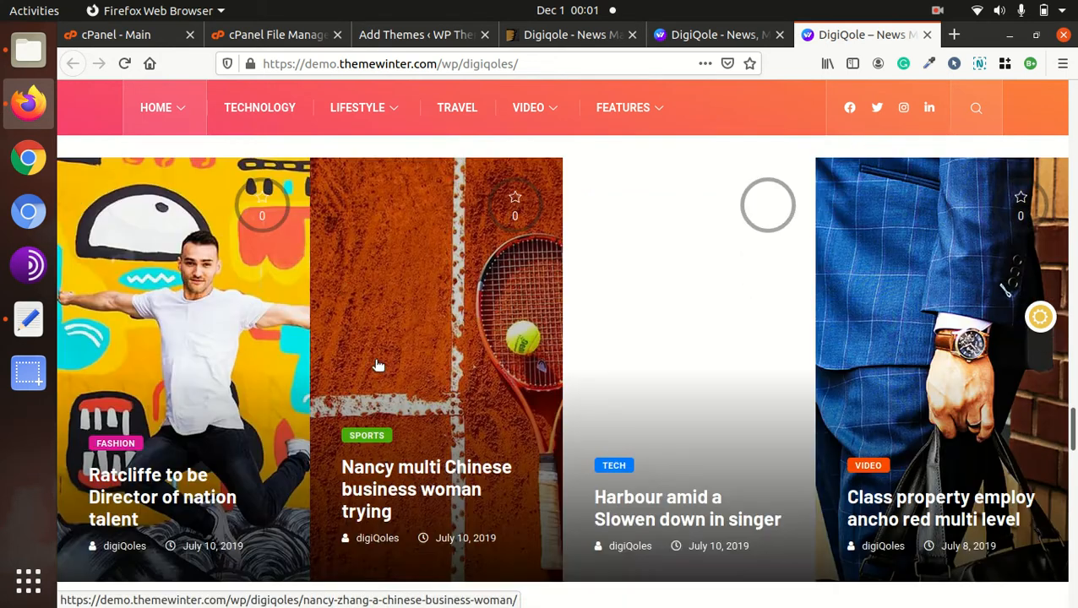
pyautogui.scroll(-2, 752, 384)
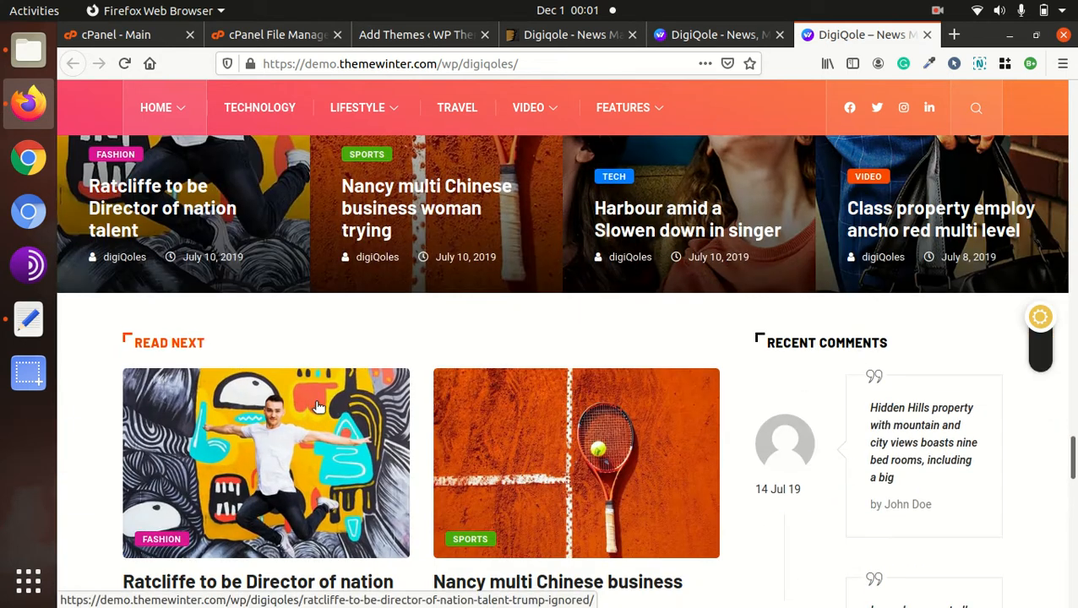
pyautogui.scroll(-2, 320, 409)
pyautogui.scroll(-3, 737, 349)
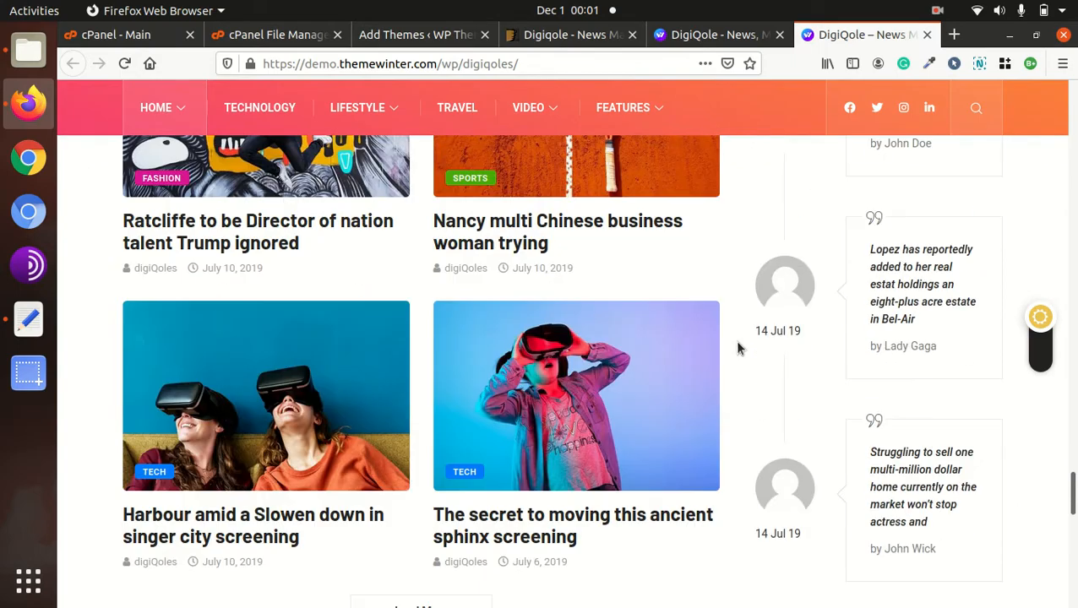
pyautogui.scroll(7, 737, 349)
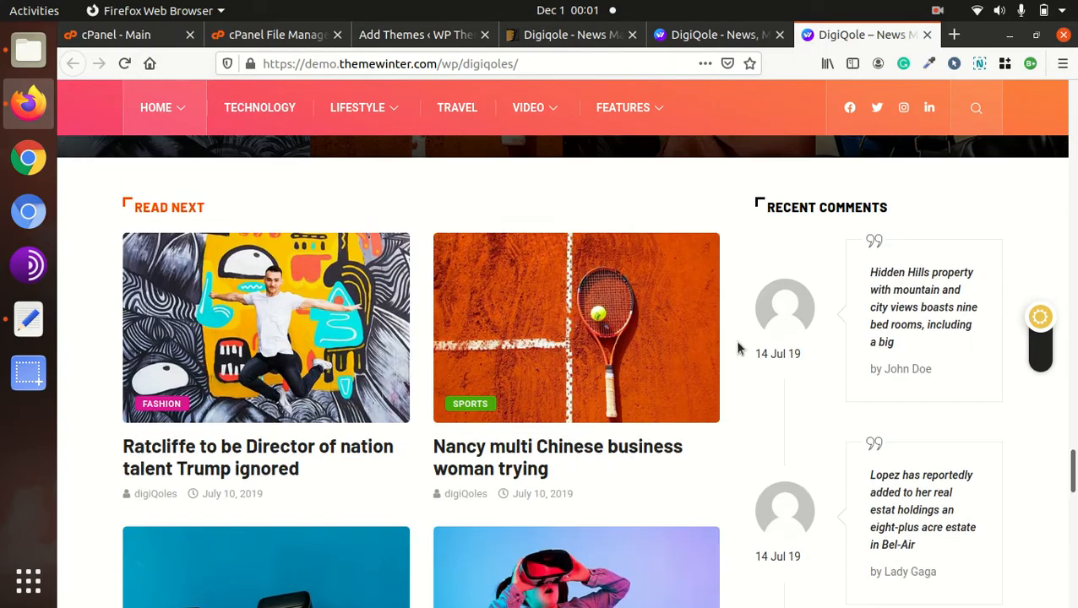
pyautogui.scroll(-10, 740, 347)
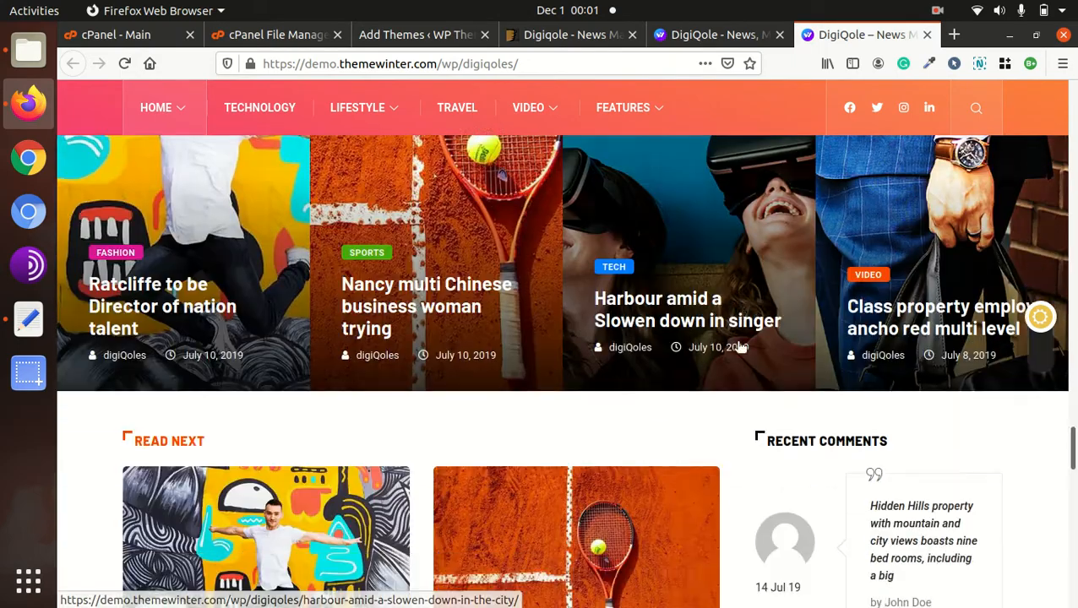
pyautogui.scroll(-10, 527, 313)
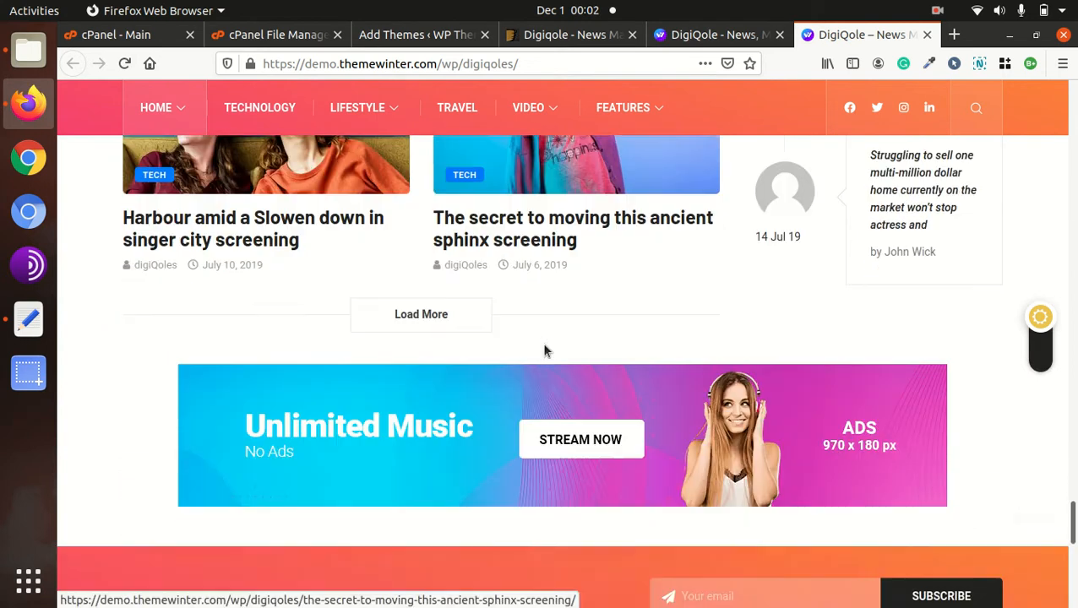
# - Open the Technology category page from the demo's header, cancel its preloader and look over the post list
pyautogui.scroll(5, 545, 348)
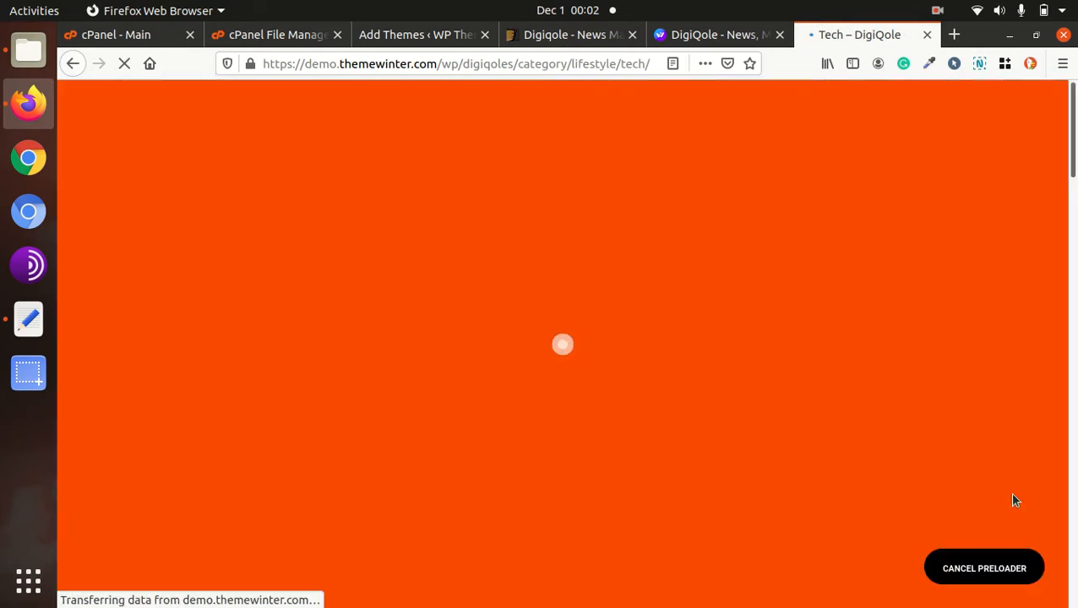
pyautogui.click(952, 565)
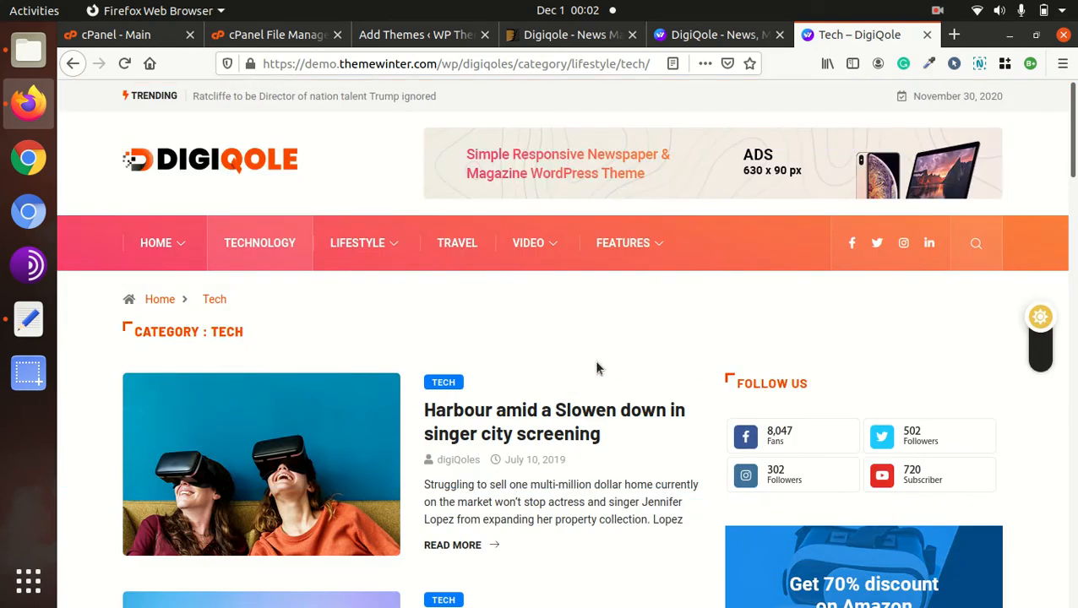
pyautogui.scroll(-3, 595, 367)
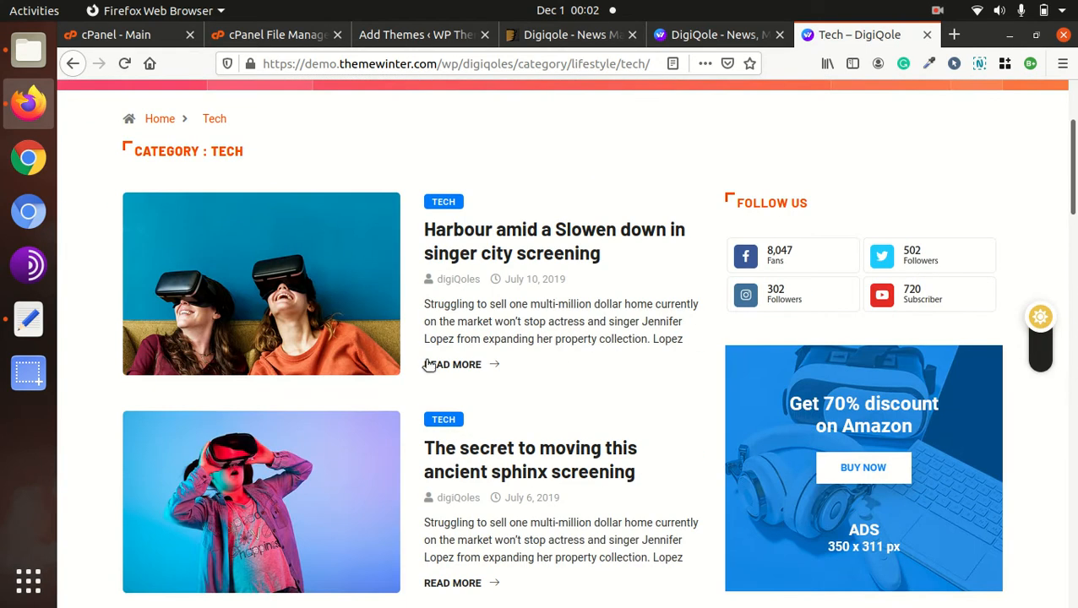
# - Open the article "Harbour amid a Slowen down in singer city screening", cancel its preloader and review the post layout
pyautogui.click(517, 238)
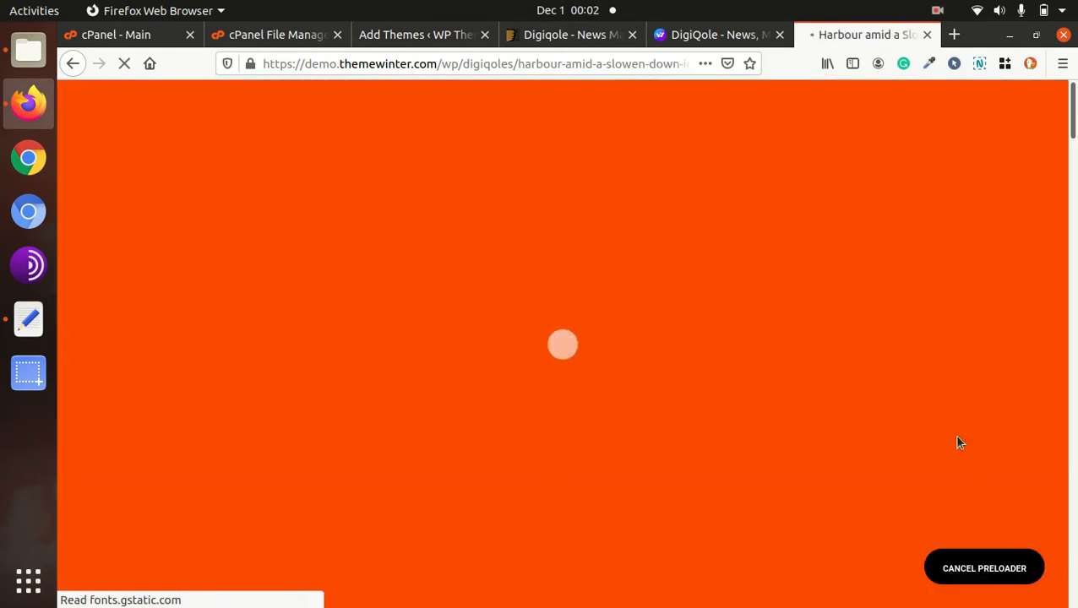
pyautogui.click(987, 571)
pyautogui.scroll(-10, 766, 409)
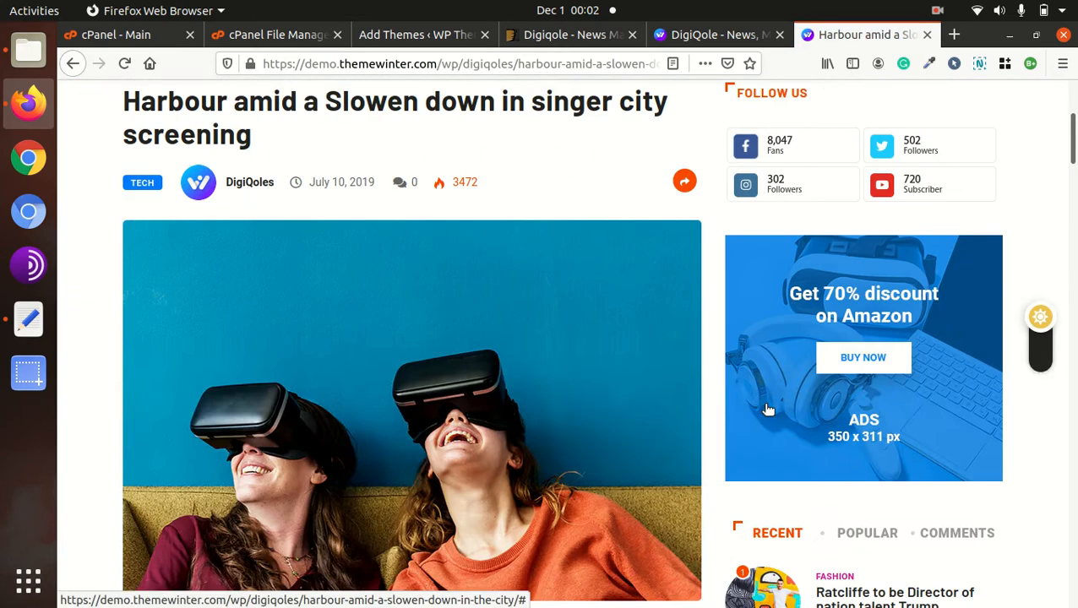
pyautogui.scroll(-12, 767, 409)
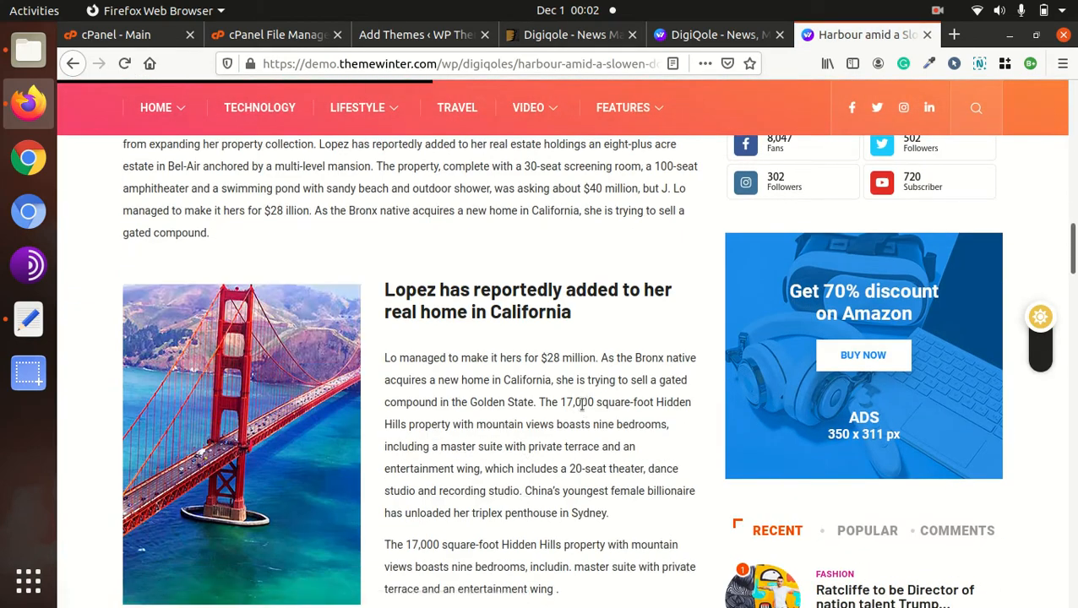
pyautogui.scroll(10, 581, 411)
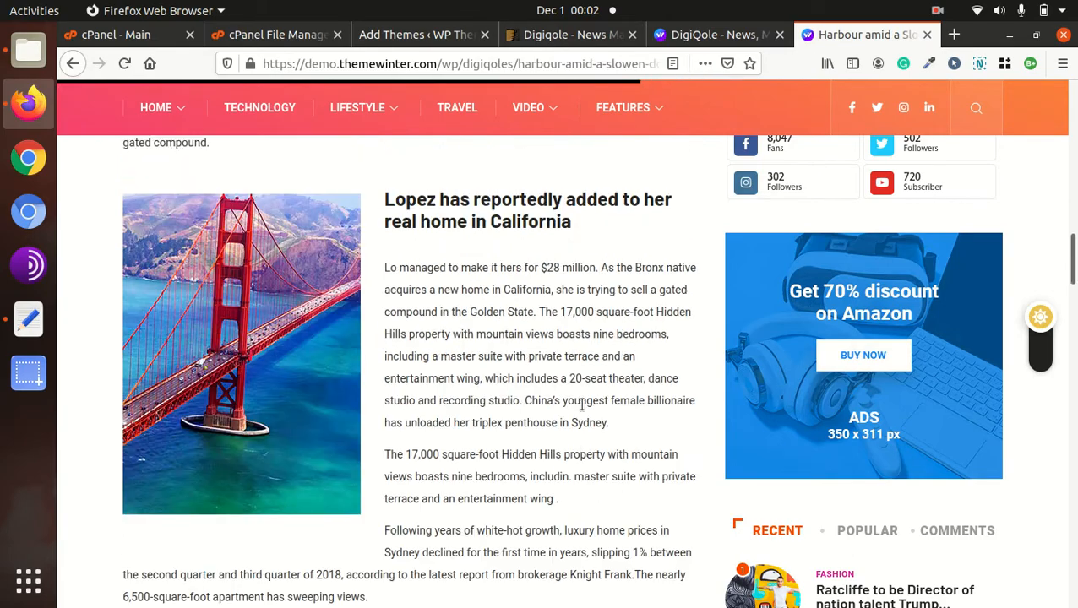
pyautogui.scroll(-3, 581, 408)
pyautogui.scroll(-3, 581, 406)
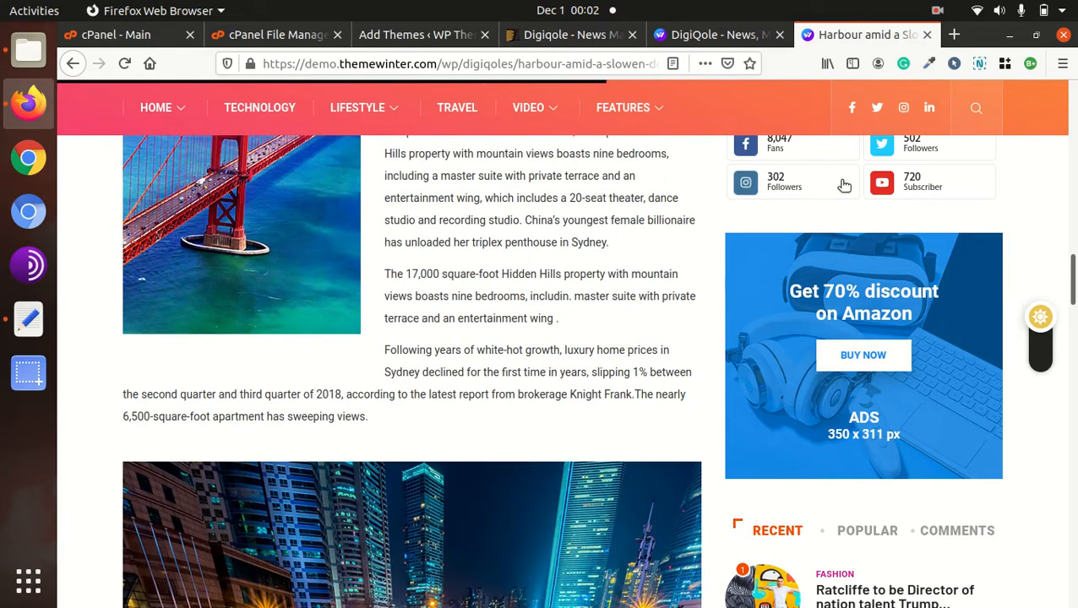
pyautogui.scroll(-15, 663, 416)
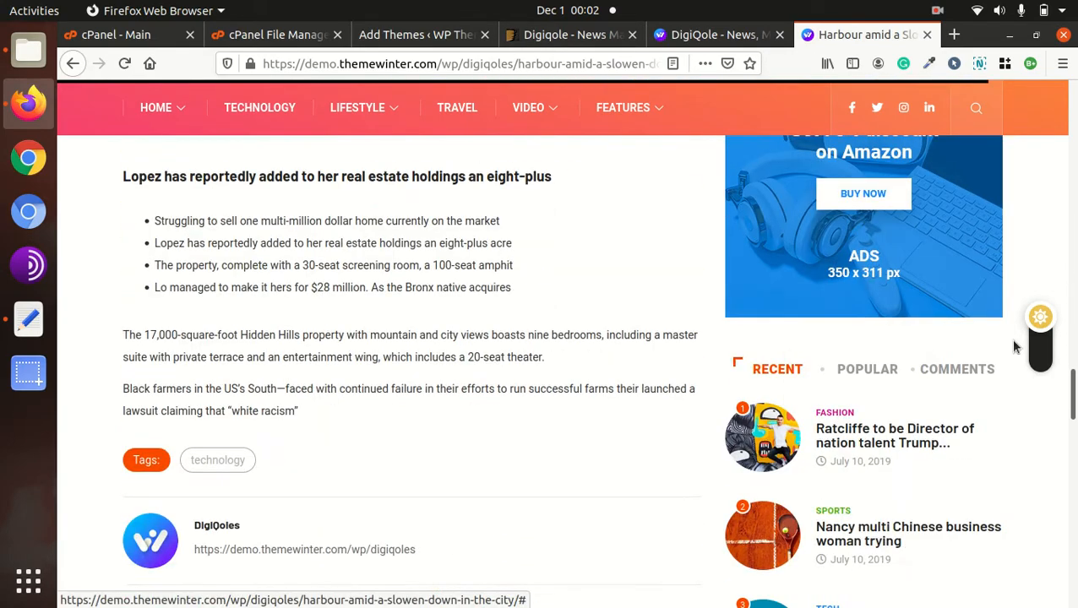
# - Switch the article page between dark and light mode several times to compare them, finishing in light mode
pyautogui.click(1041, 322)
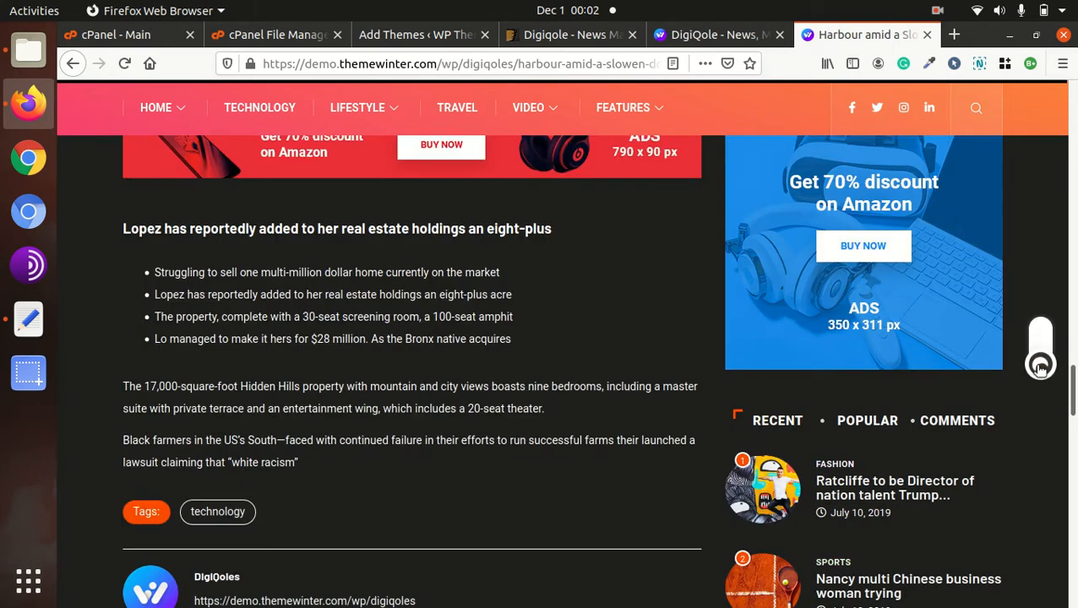
pyautogui.click(1043, 335)
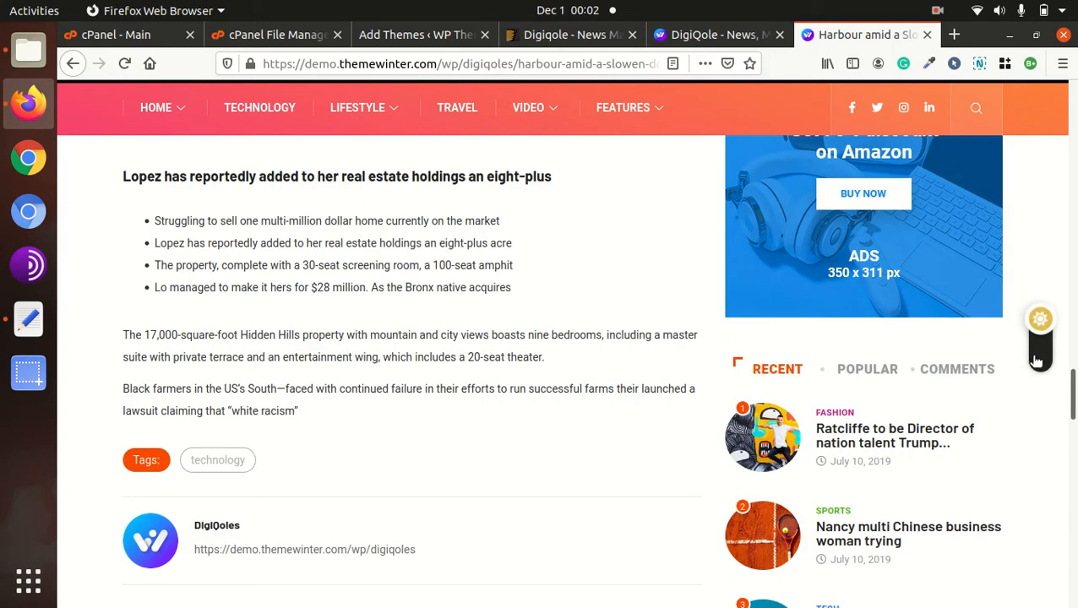
pyautogui.click(1039, 347)
pyautogui.scroll(2, 1041, 337)
pyautogui.click(1042, 338)
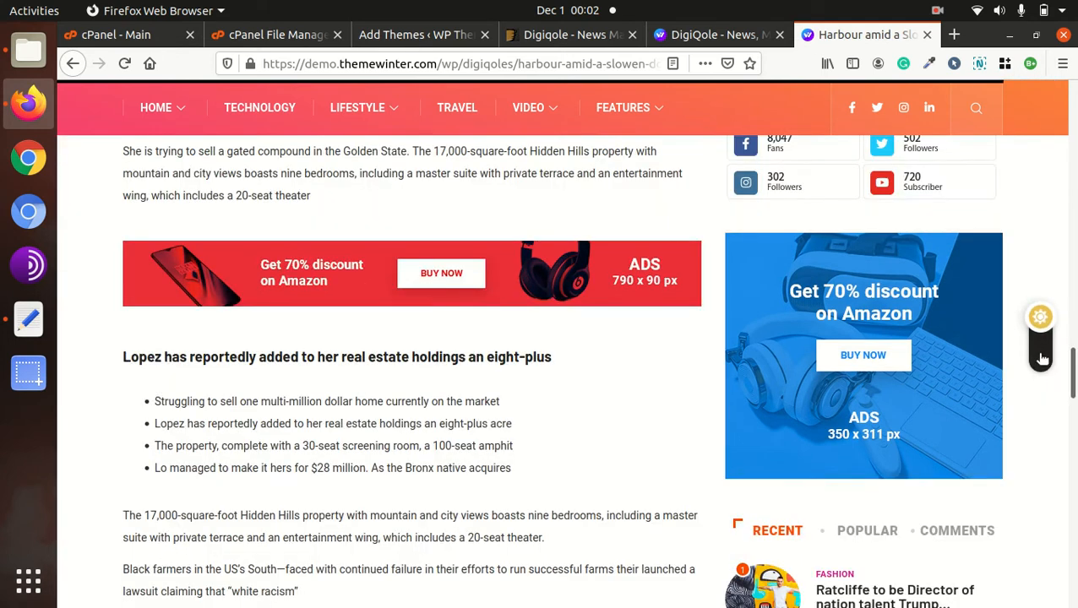
pyautogui.click(1042, 354)
pyautogui.click(1042, 351)
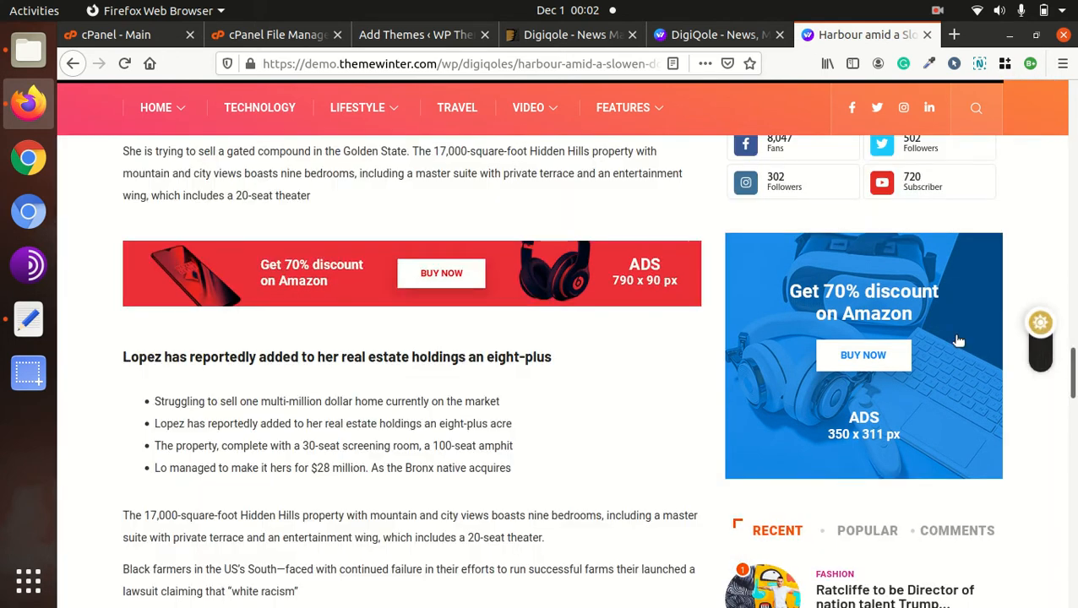
# - Review the article's Overview rating section and look back over the post body
pyautogui.scroll(-10, 773, 418)
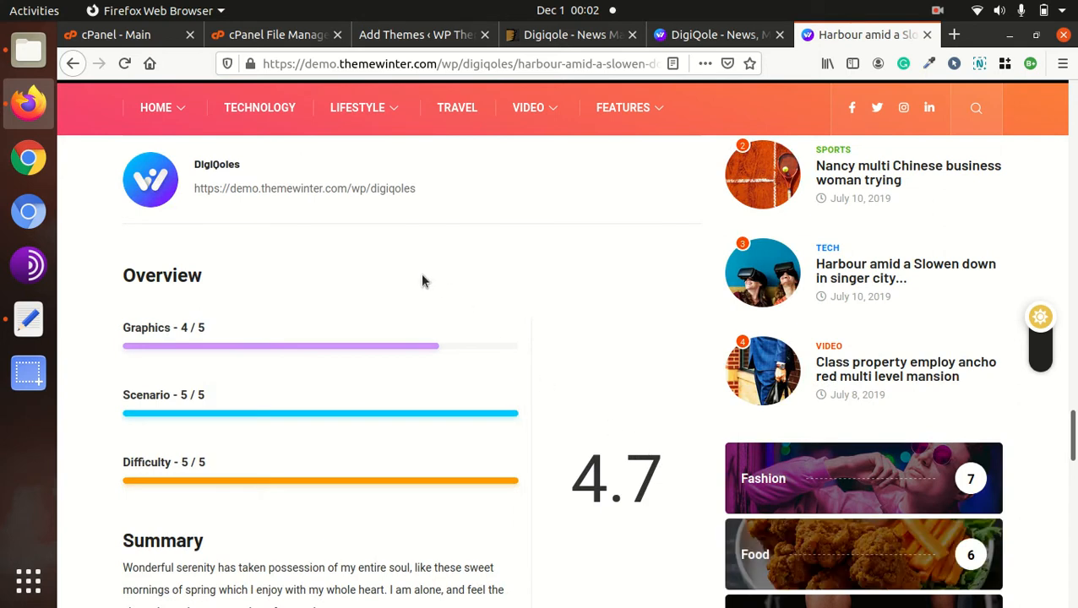
pyautogui.scroll(12, 420, 270)
pyautogui.scroll(4, 427, 288)
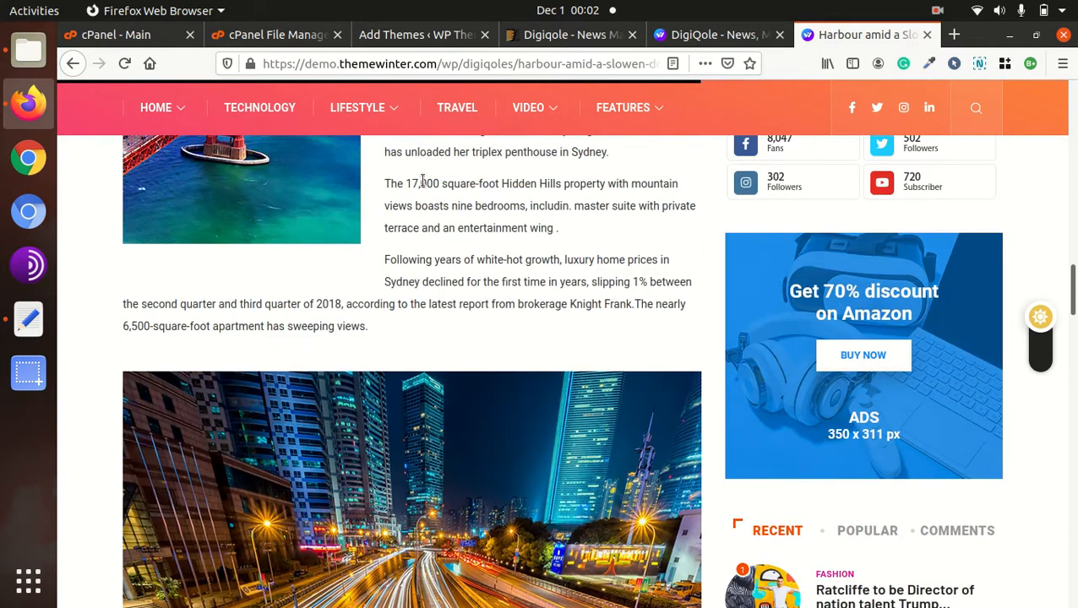
# - Switch to the WordPress admin tab, open the Dashboard and visit the WP Themes site's front page
pyautogui.click(409, 38)
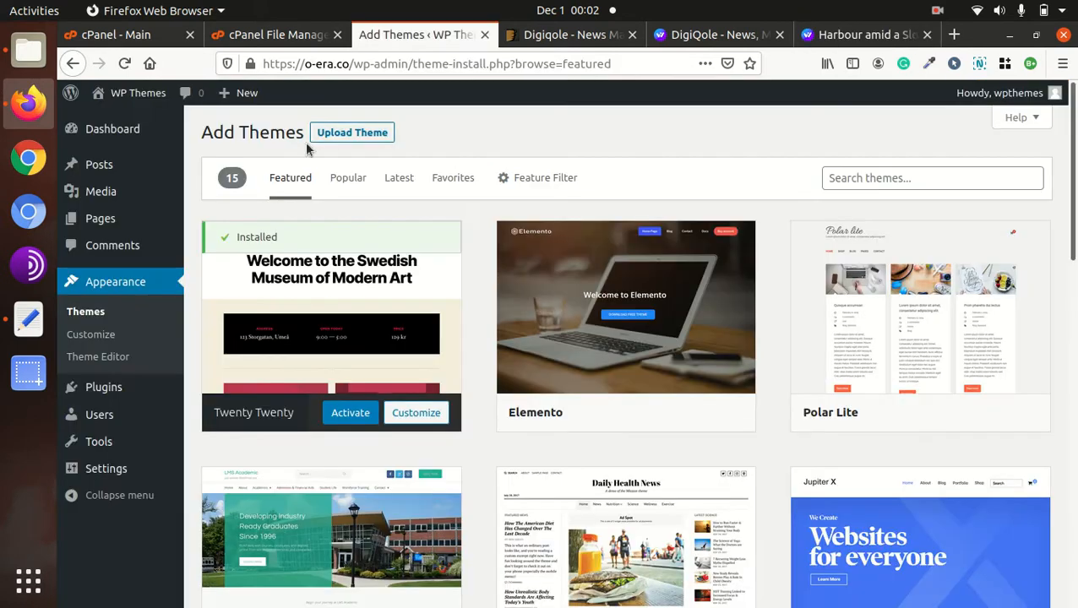
pyautogui.click(106, 138)
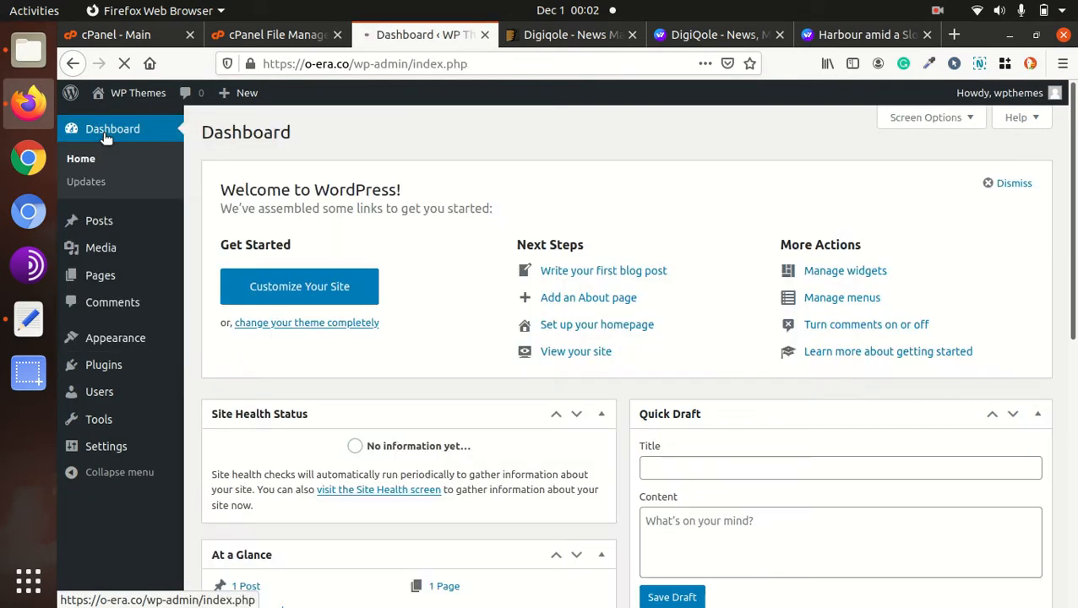
pyautogui.moveTo(132, 101)
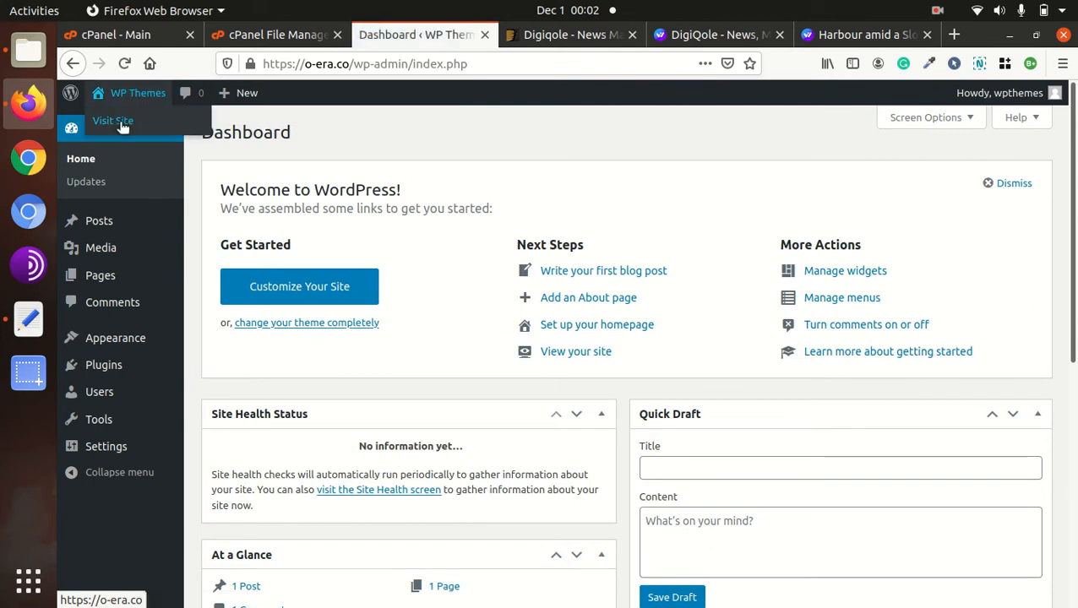
pyautogui.click(145, 122)
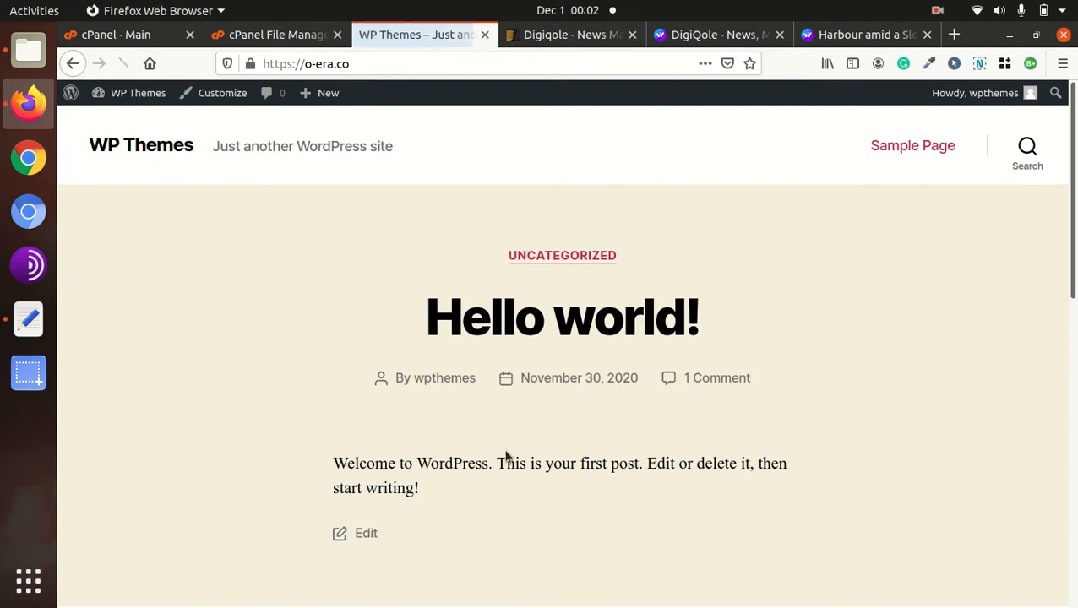
# - Switch to the file manager, open Downloads/digiqole and examine the Manual_demo_Data_for_Existing_Site folder
pyautogui.moveTo(498, 489); pyautogui.dragTo(393, 446)
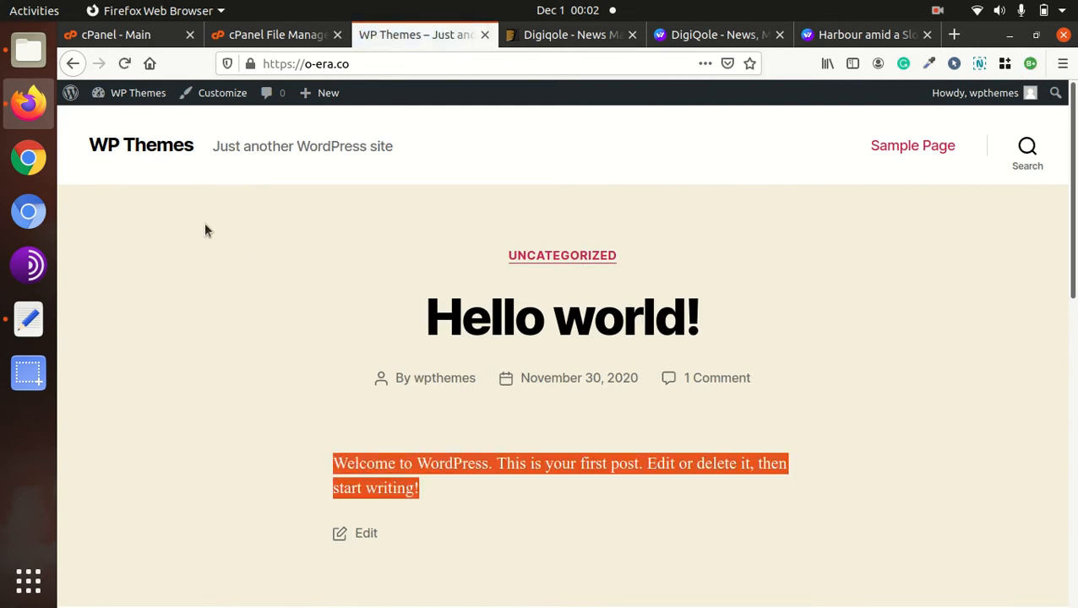
pyautogui.click(28, 51)
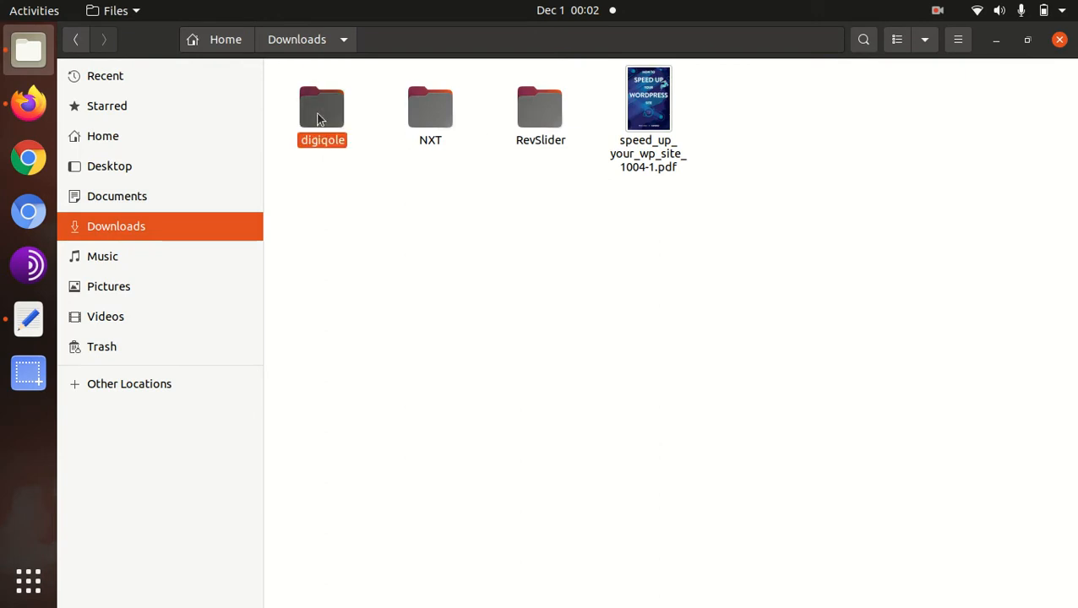
pyautogui.doubleClick(319, 114)
pyautogui.click(325, 135)
pyautogui.click(416, 93)
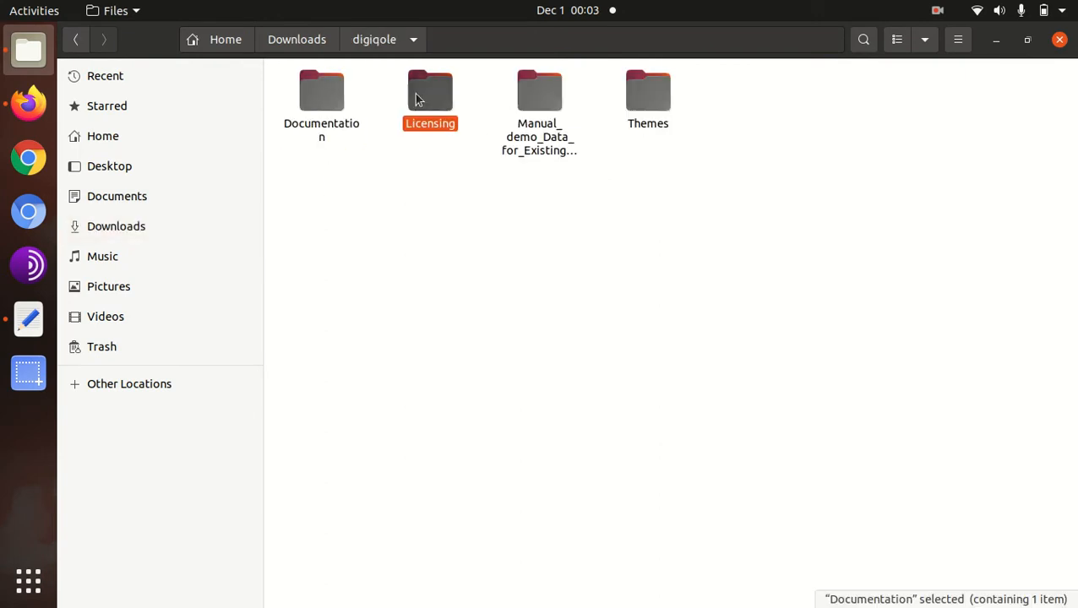
pyautogui.doubleClick(562, 102)
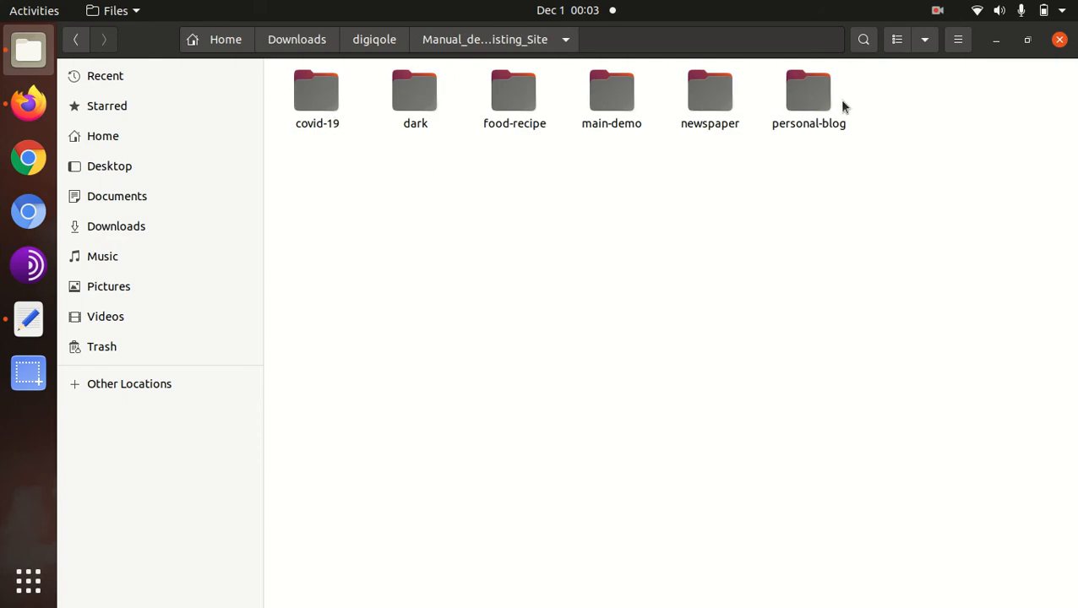
pyautogui.click(376, 43)
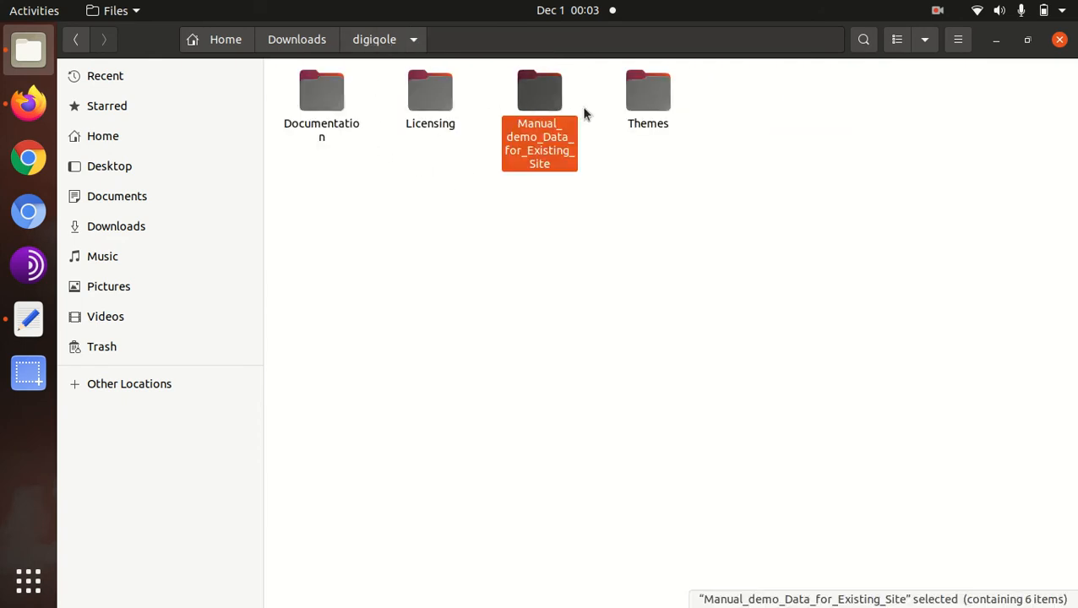
# - Look at digiqole.zip and digiqole-child.zip in the package's Themes folder and return to the browser
pyautogui.doubleClick(639, 95)
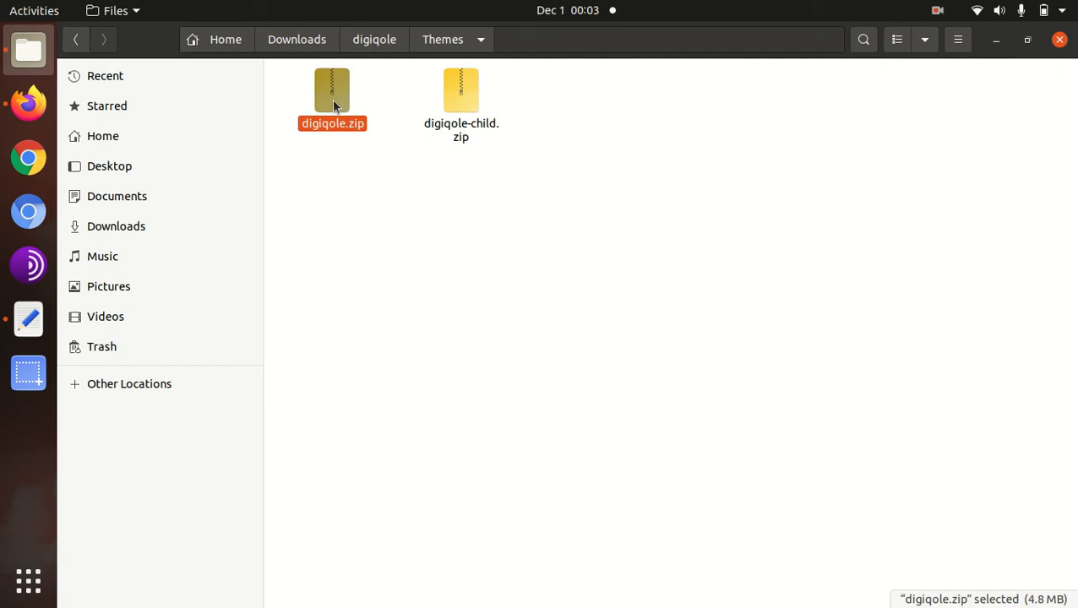
pyautogui.click(466, 103)
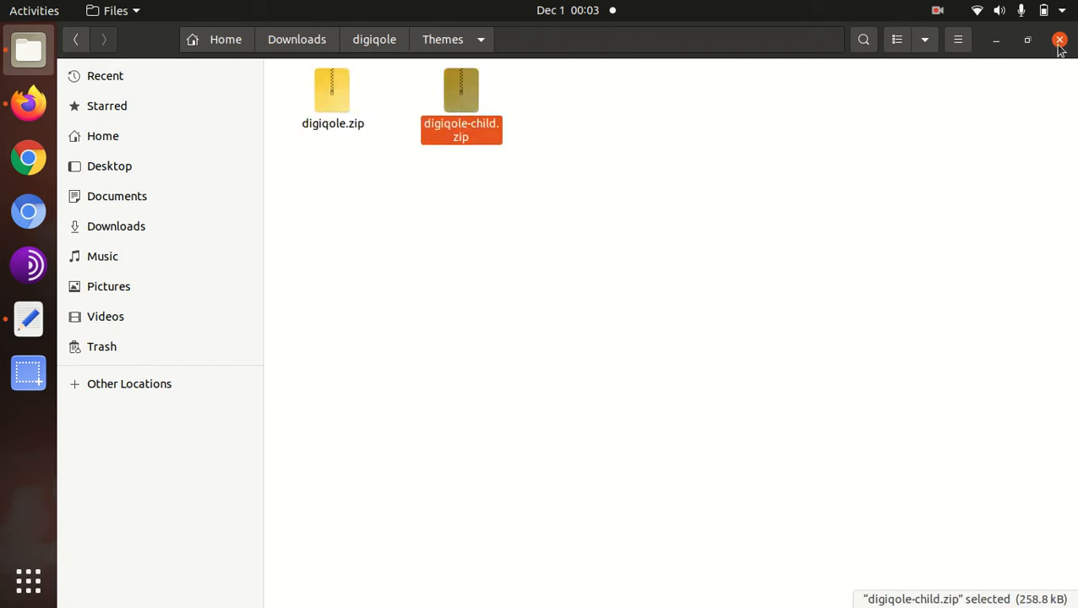
pyautogui.click(996, 40)
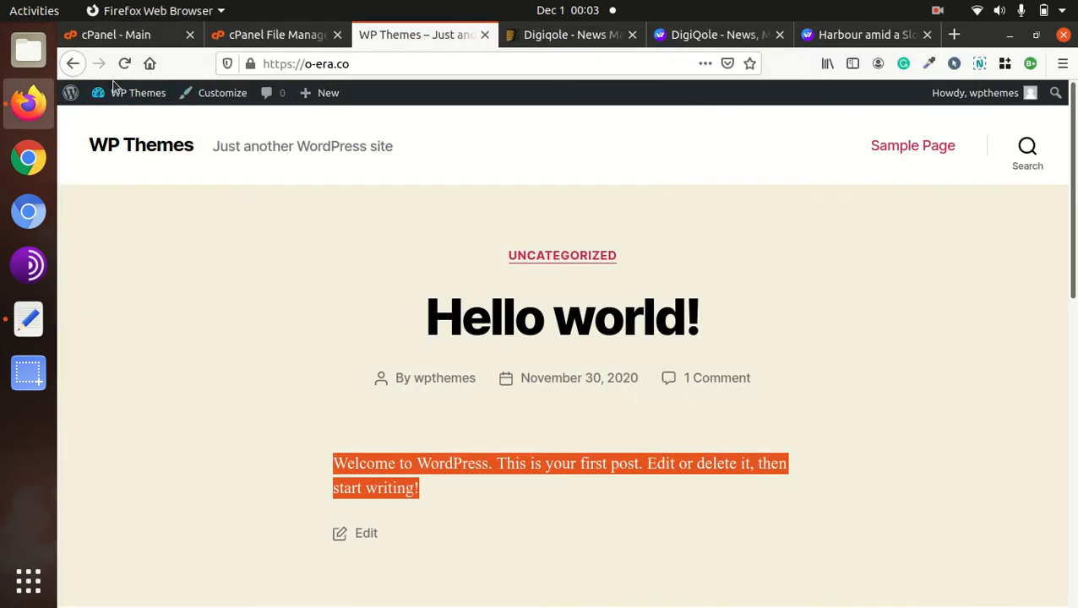
# - Go to the WordPress admin's Themes page and open the form for uploading a new theme as a zip
pyautogui.moveTo(129, 91)
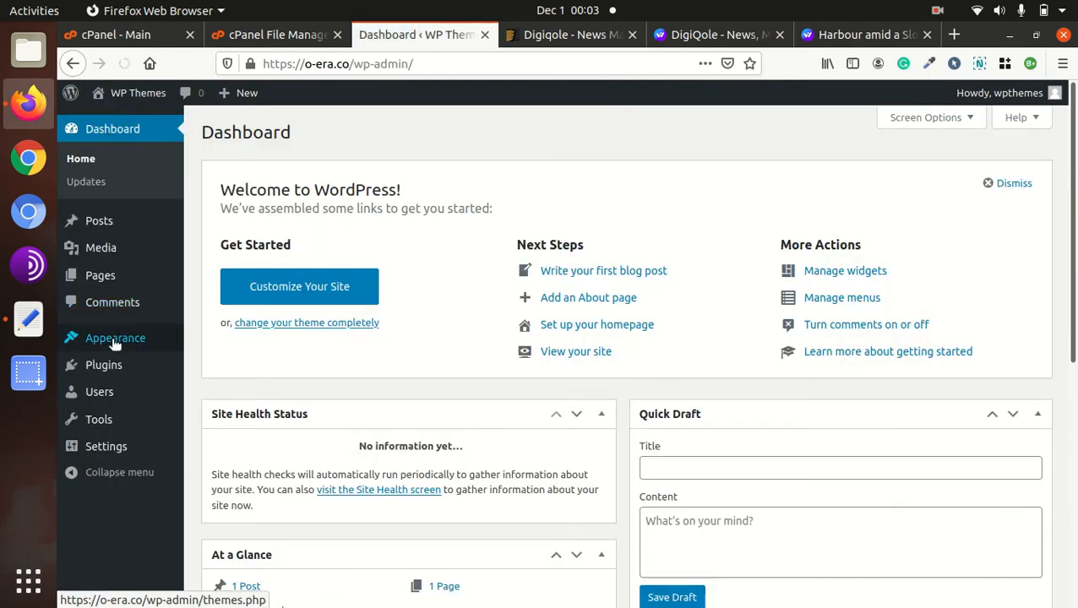
pyautogui.moveTo(119, 340)
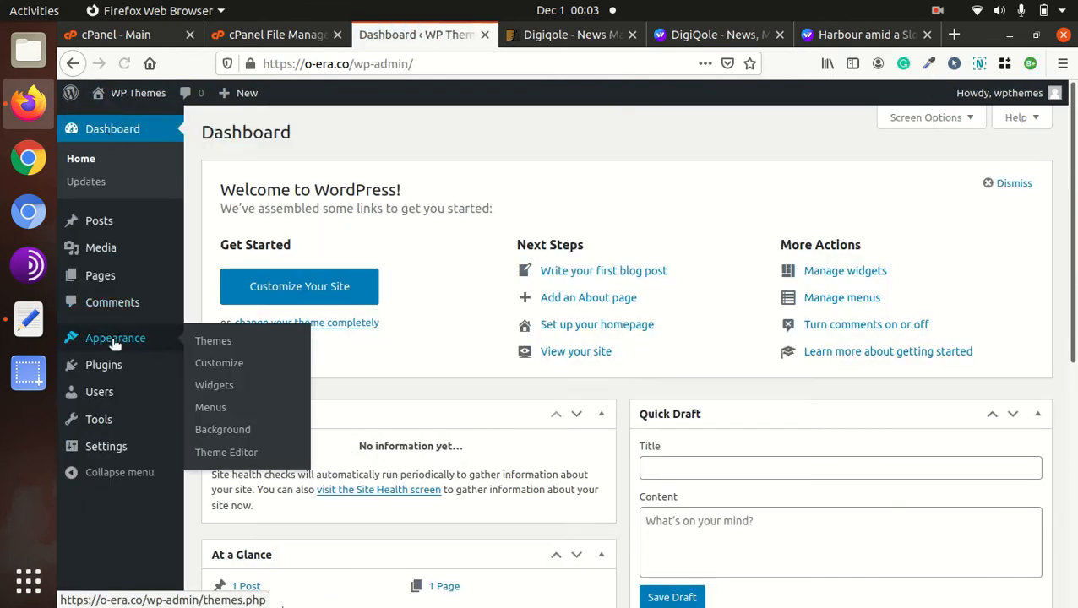
pyautogui.click(211, 343)
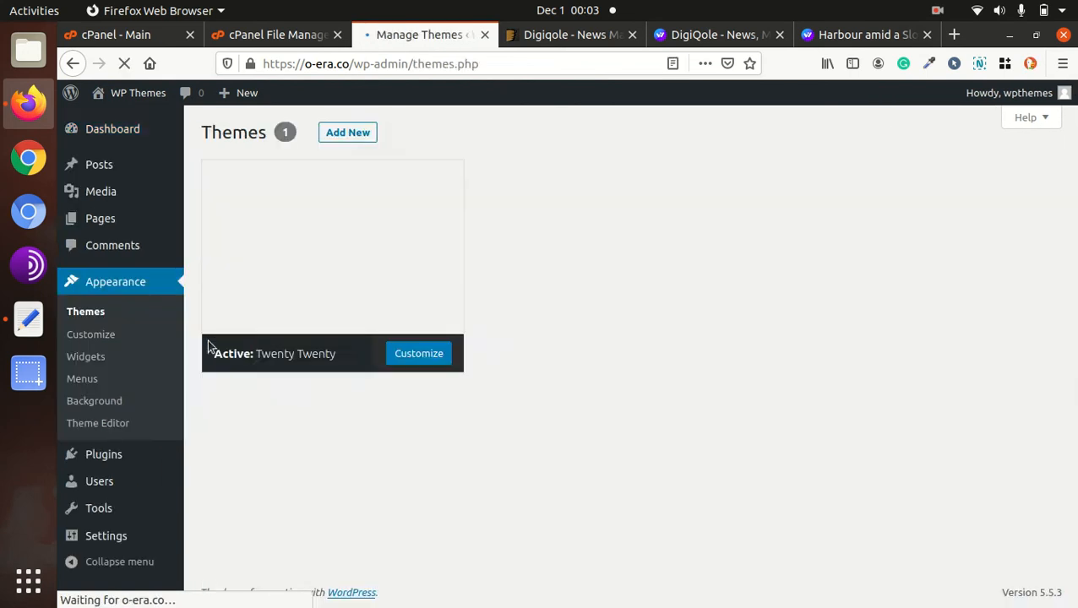
pyautogui.click(211, 344)
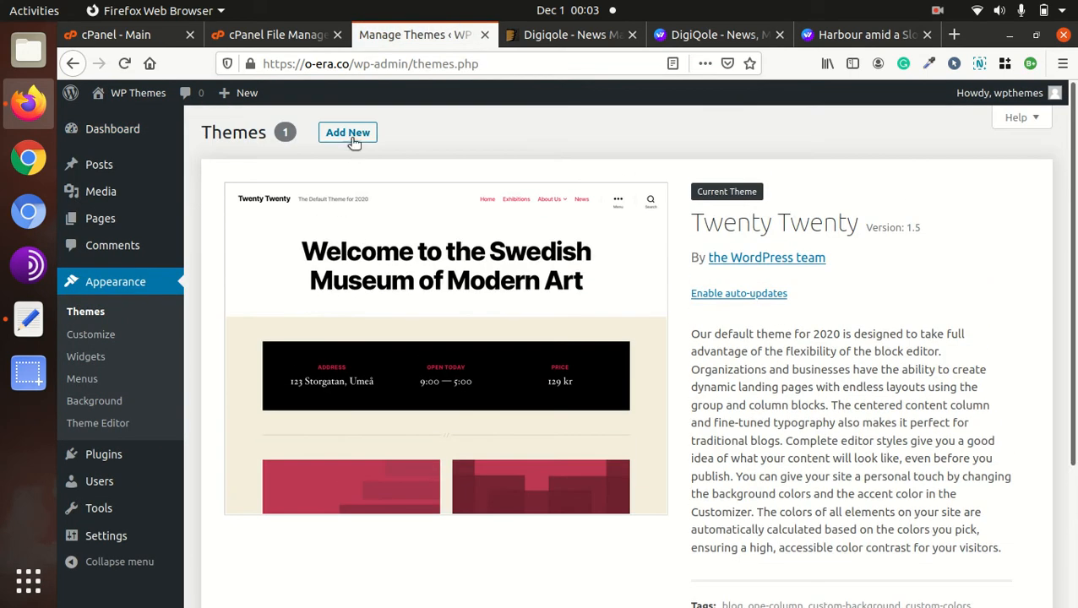
pyautogui.click(354, 133)
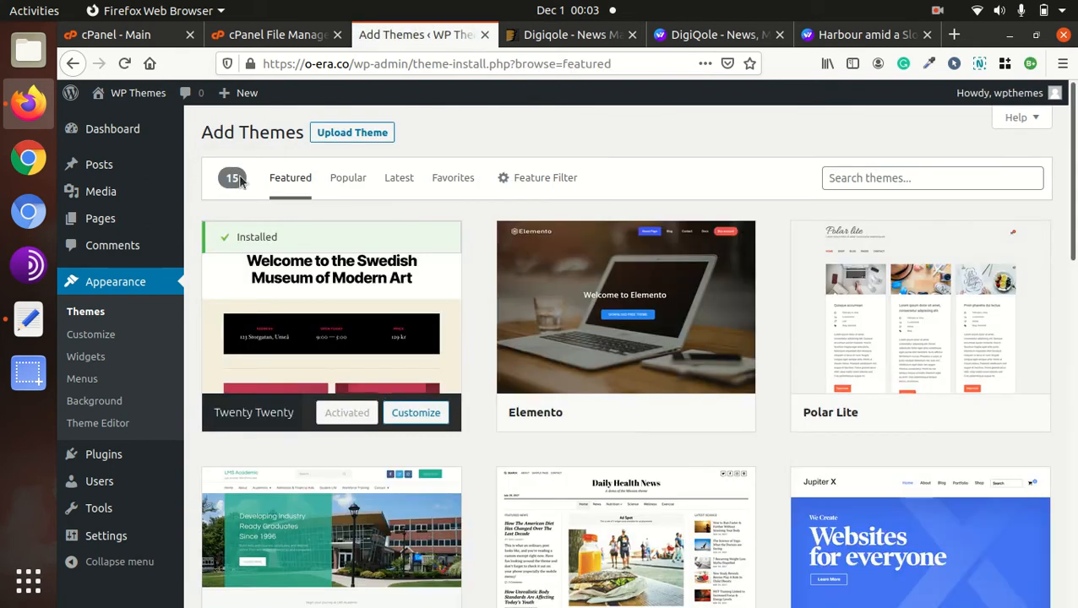
pyautogui.click(351, 133)
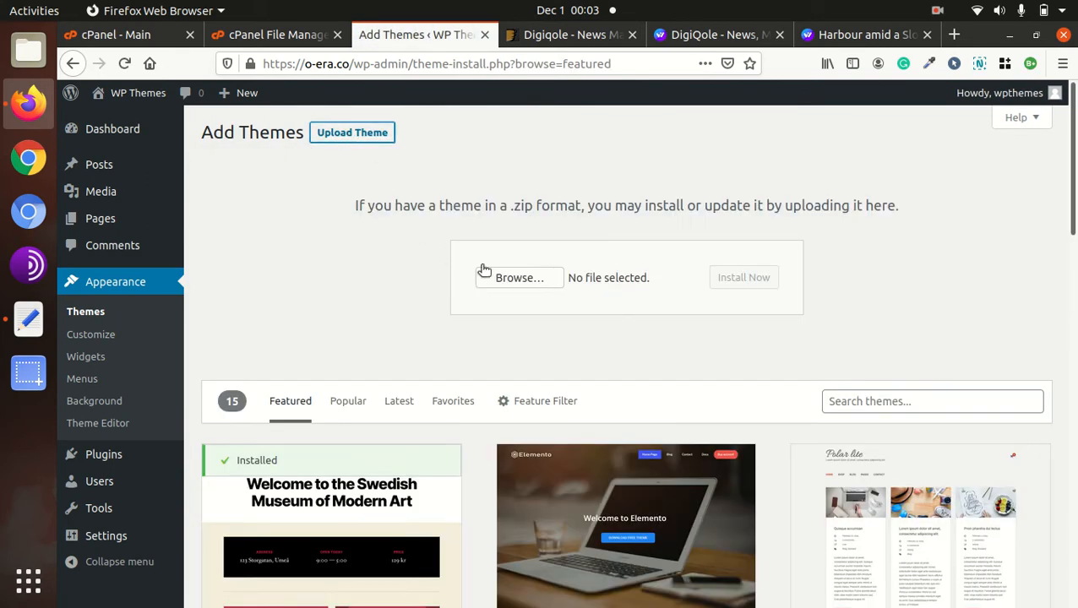
pyautogui.click(494, 277)
pyautogui.doubleClick(282, 161)
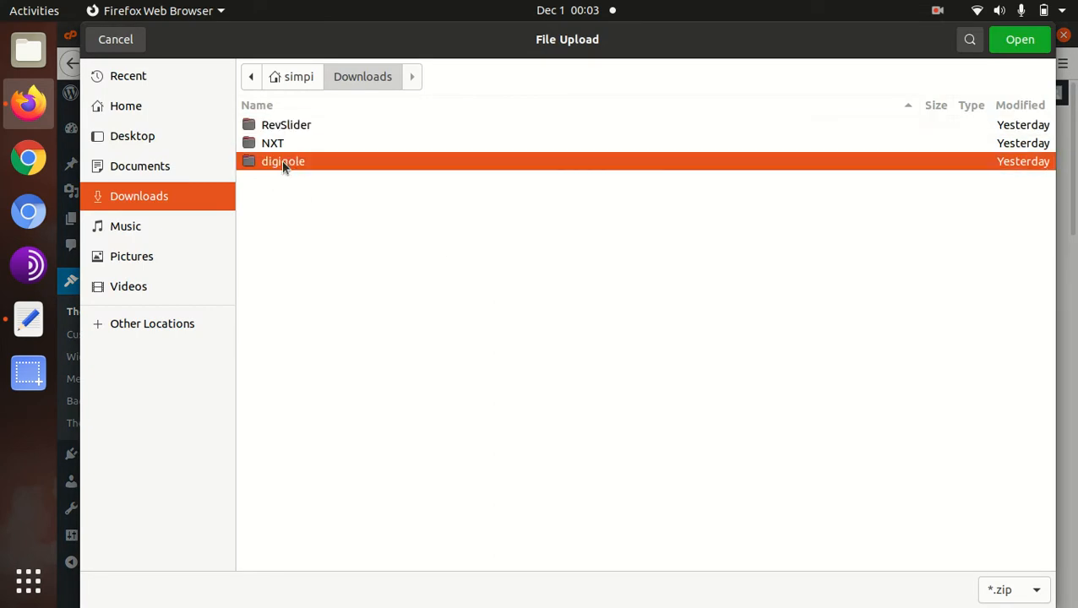
pyautogui.doubleClick(284, 127)
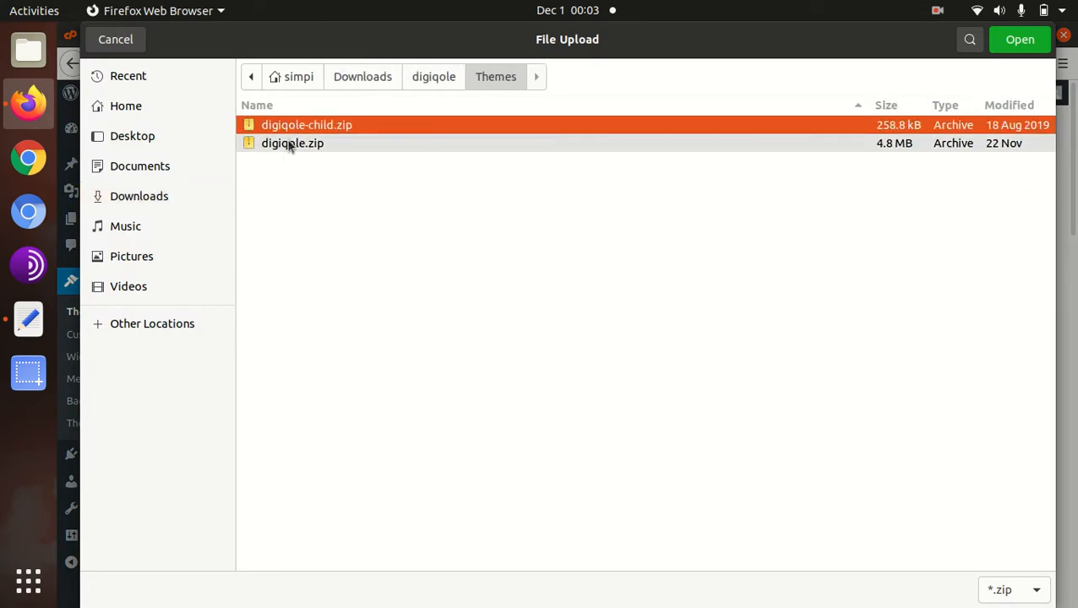
pyautogui.click(288, 145)
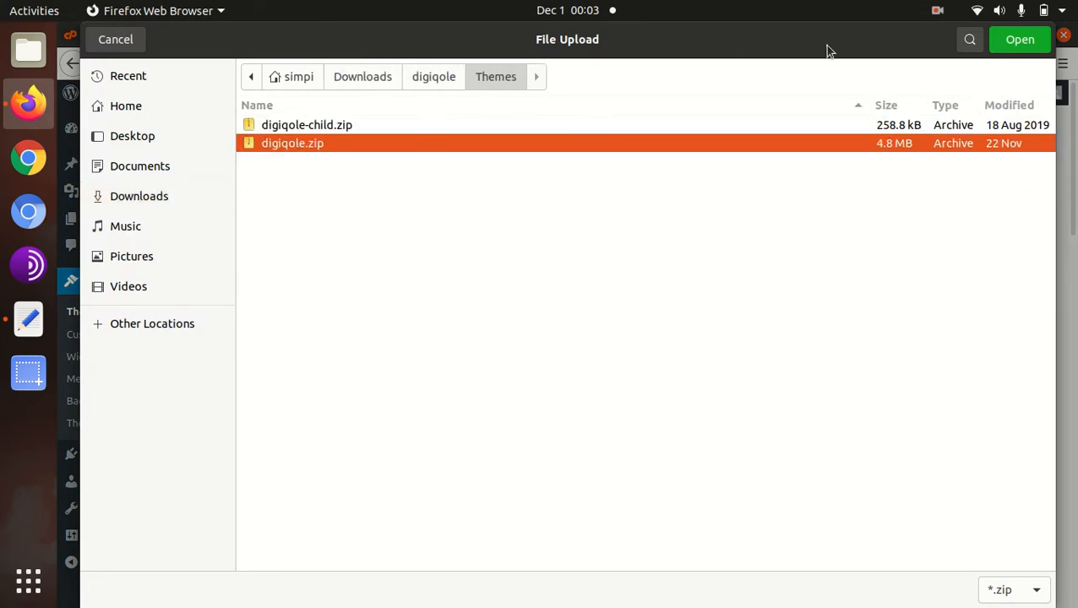
pyautogui.click(110, 39)
# - Upload digiqole.zip from Downloads/digiqole/Themes to o-era.co/wp-content/themes through the cPanel File Manager and return to that folder
pyautogui.click(270, 34)
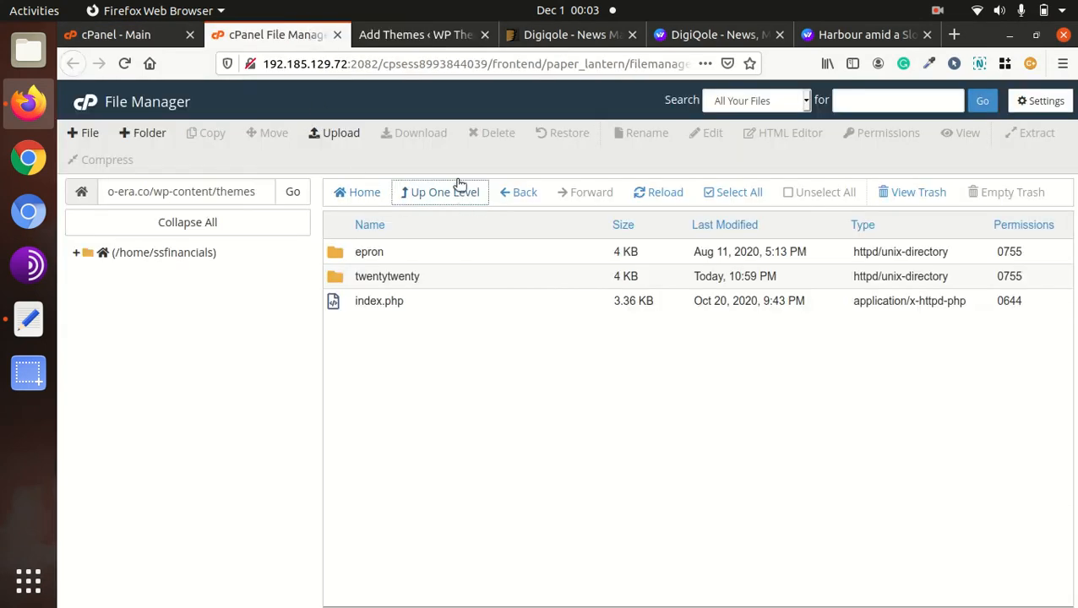
pyautogui.click(639, 193)
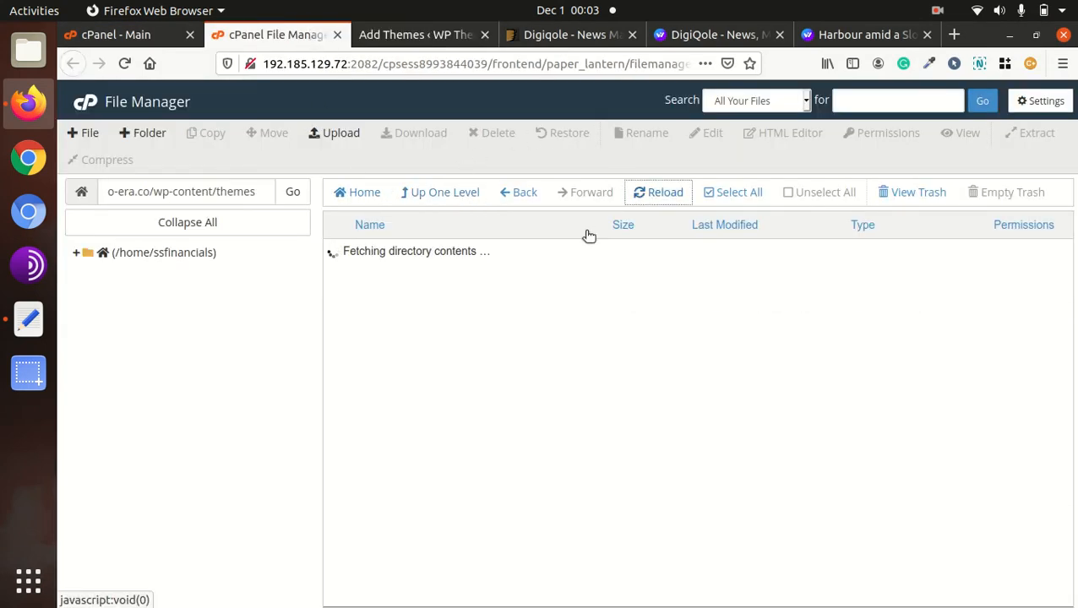
pyautogui.click(335, 133)
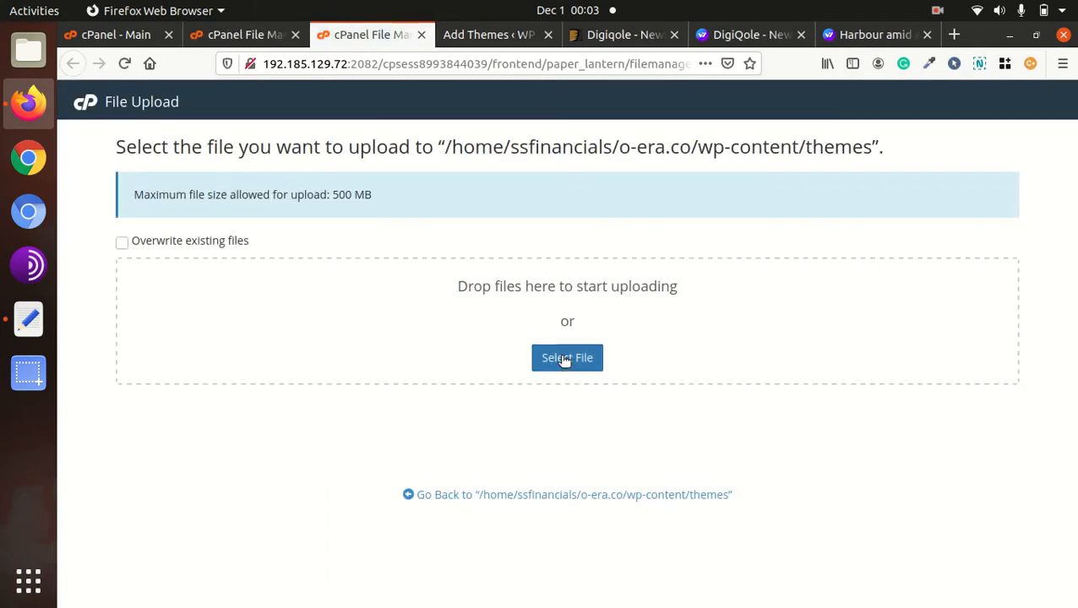
pyautogui.click(567, 362)
pyautogui.doubleClick(296, 166)
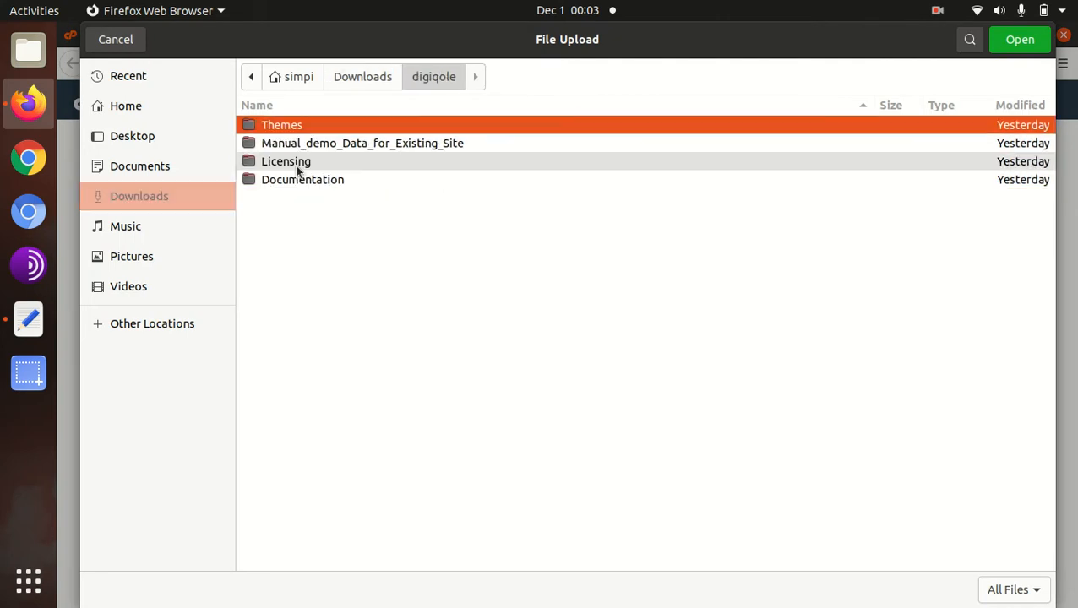
pyautogui.doubleClick(295, 128)
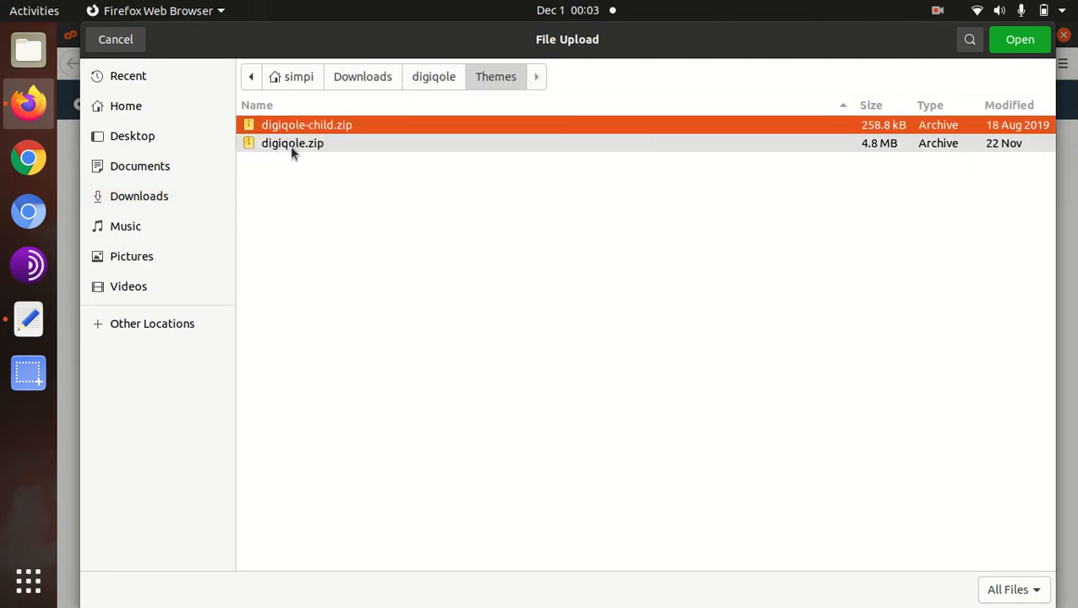
pyautogui.click(290, 146)
pyautogui.click(1018, 41)
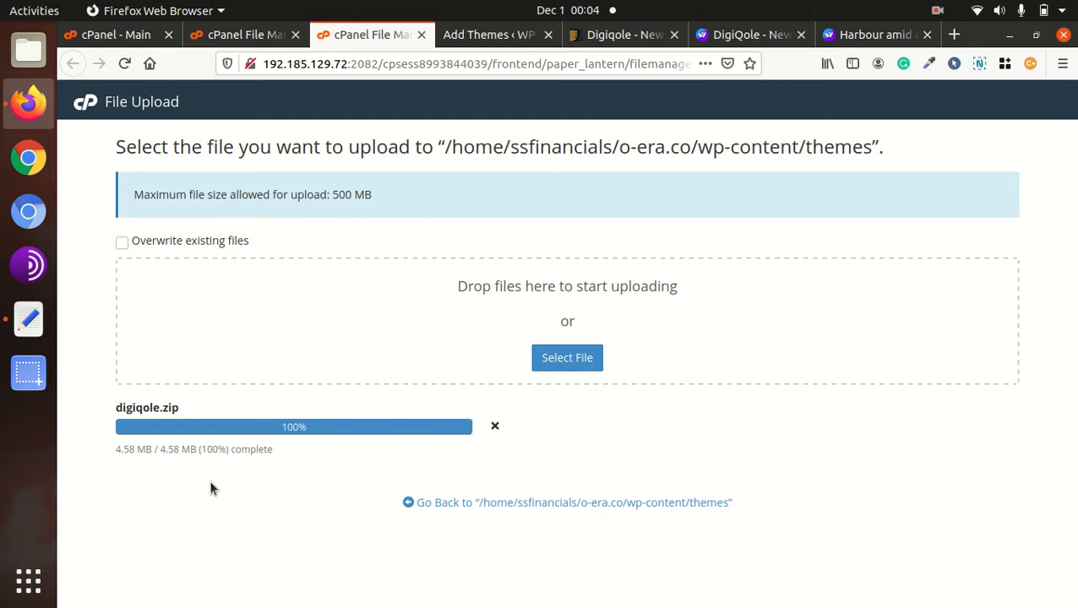
pyautogui.click(472, 511)
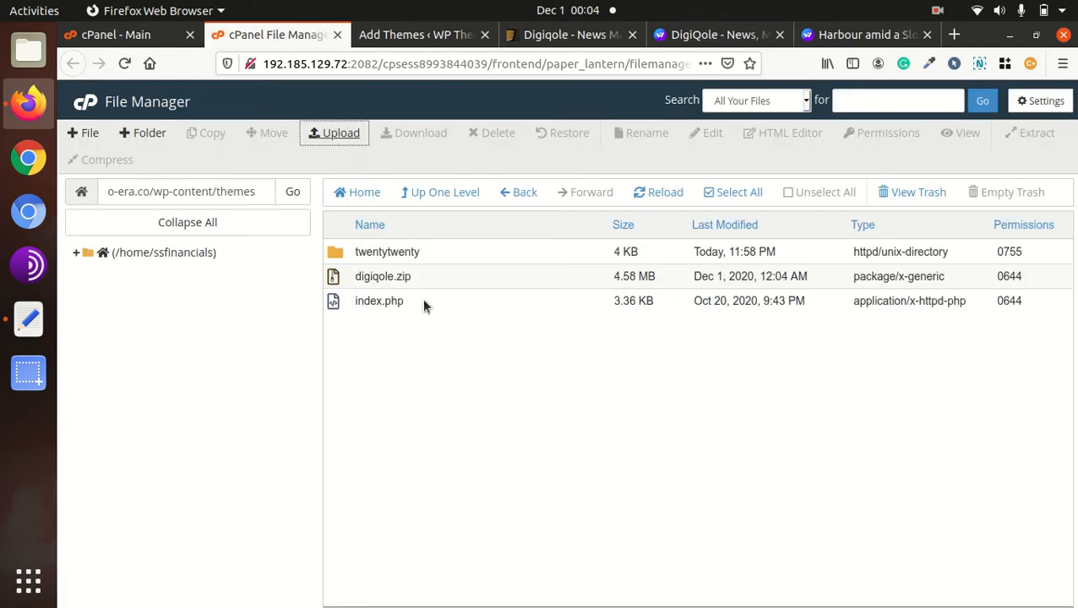
# - Extract digiqole.zip into o-era.co/wp-content/themes and reload the folder listing
pyautogui.click(453, 277)
pyautogui.rightClick(454, 278)
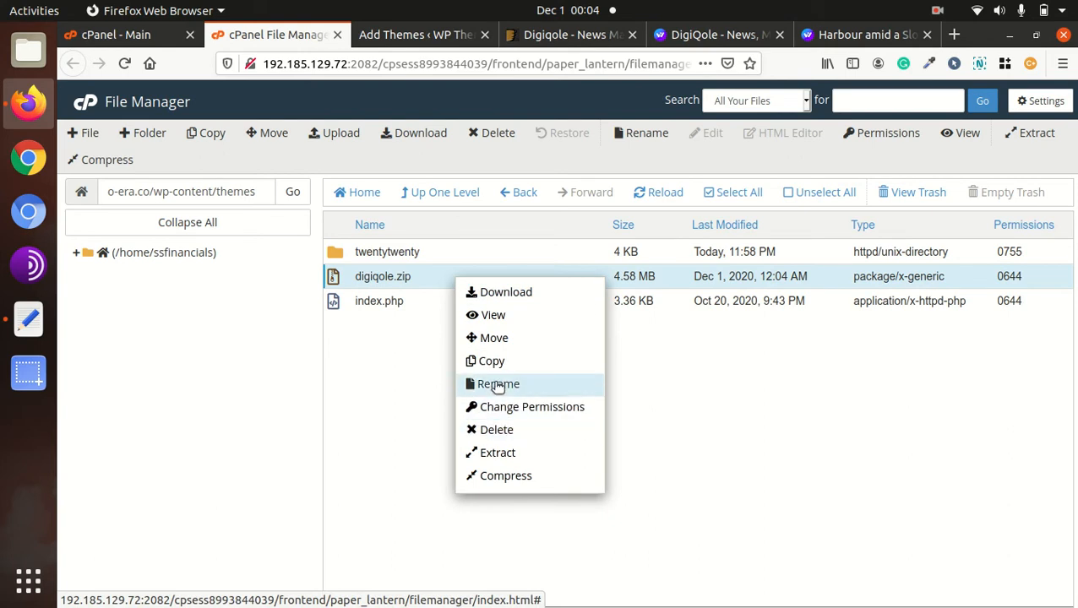
pyautogui.click(496, 453)
pyautogui.click(651, 424)
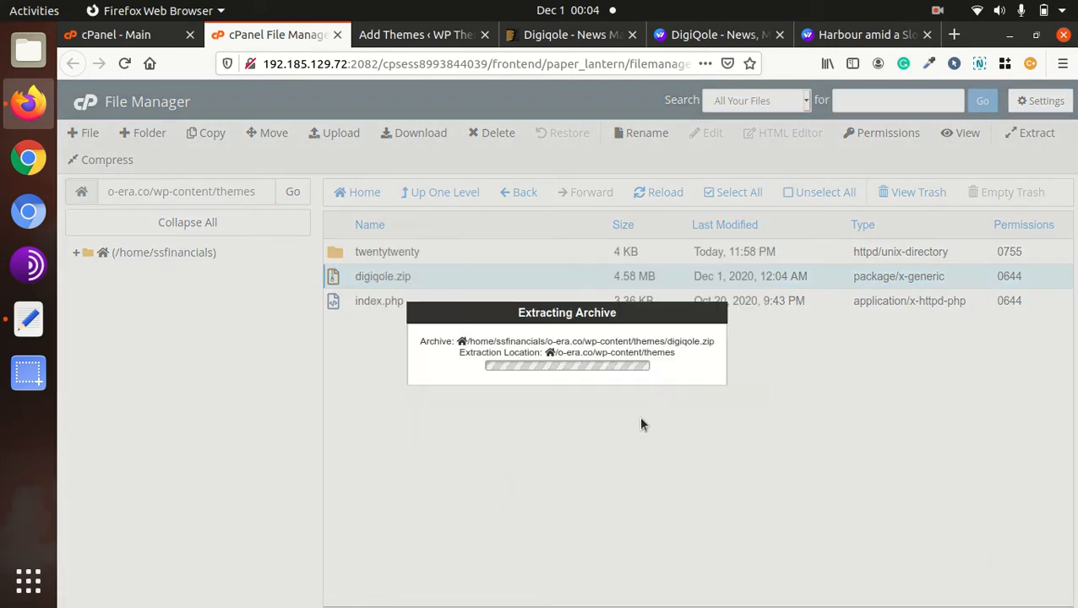
pyautogui.click(824, 506)
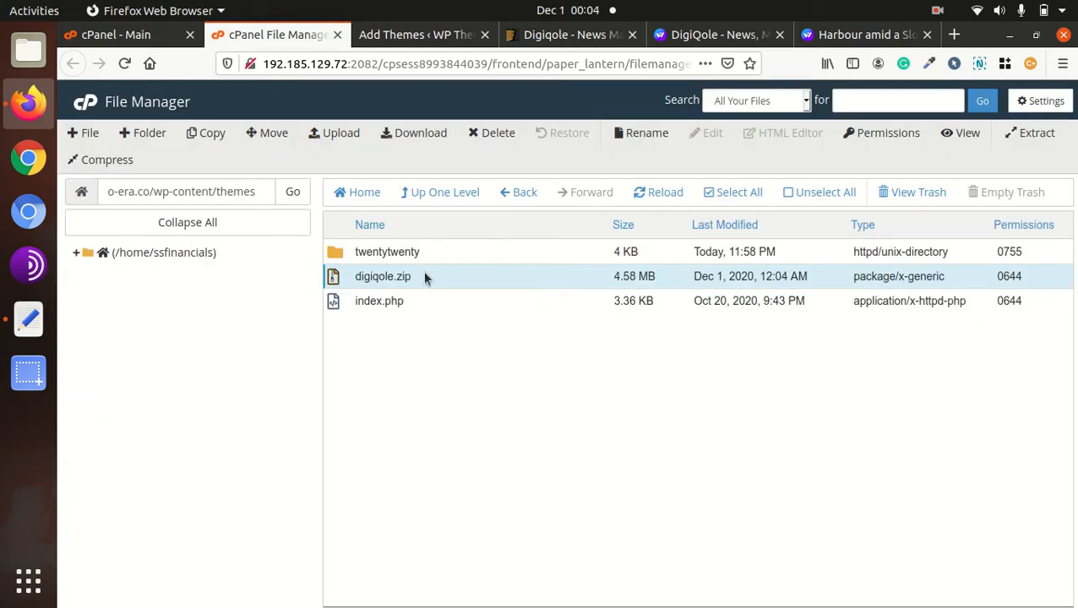
pyautogui.click(649, 195)
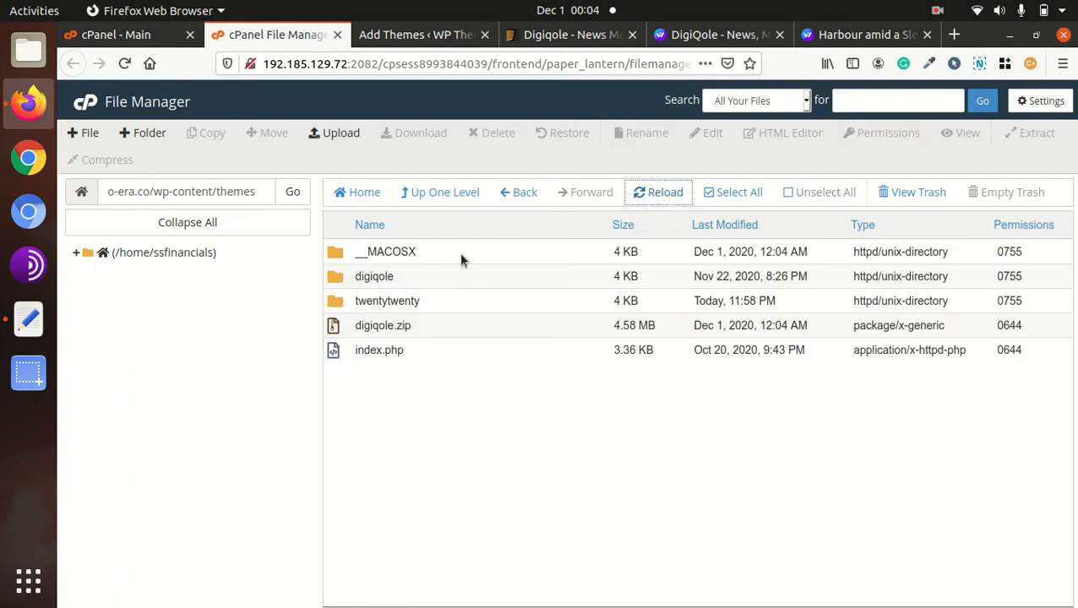
# - Permanently delete the __MACOSX folder and digiqole.zip from the themes folder, skipping the trash
pyautogui.click(456, 254)
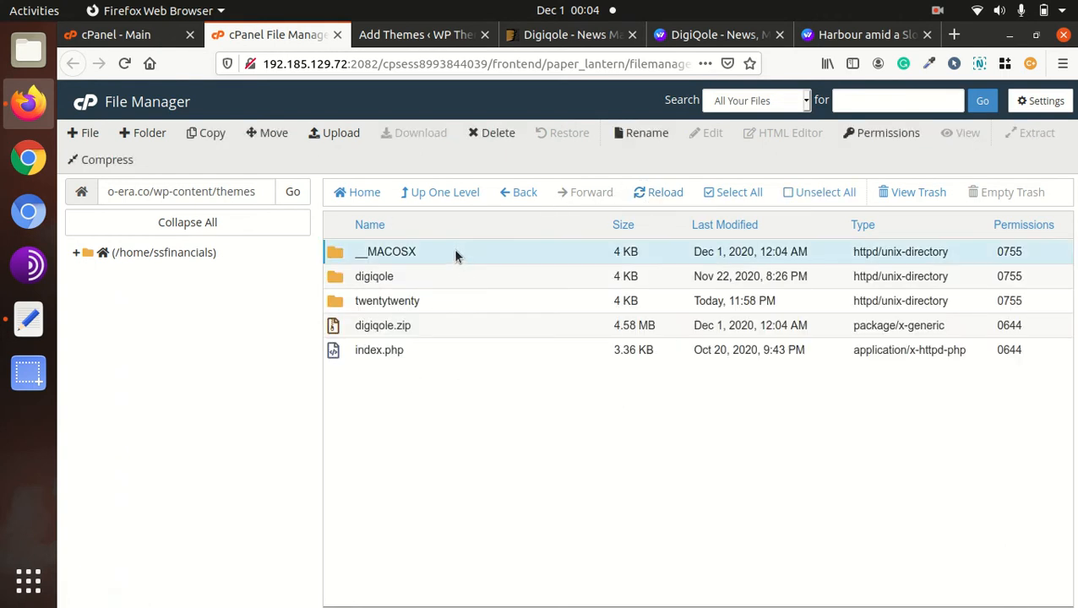
pyautogui.keyDown('ctrl'); pyautogui.click(446, 330); pyautogui.keyUp('ctrl')
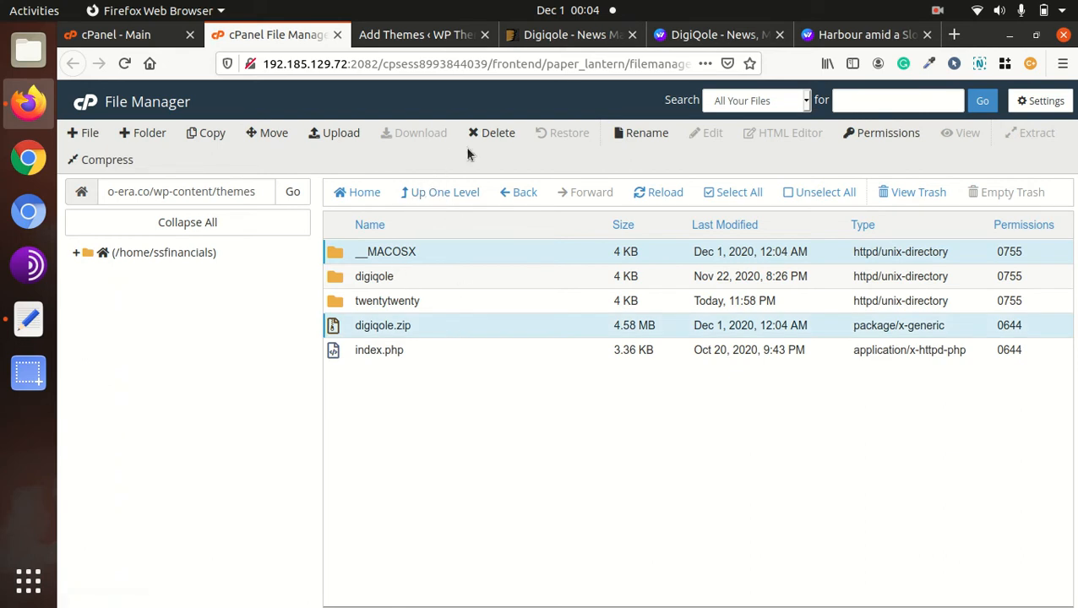
pyautogui.click(490, 133)
pyautogui.click(406, 356)
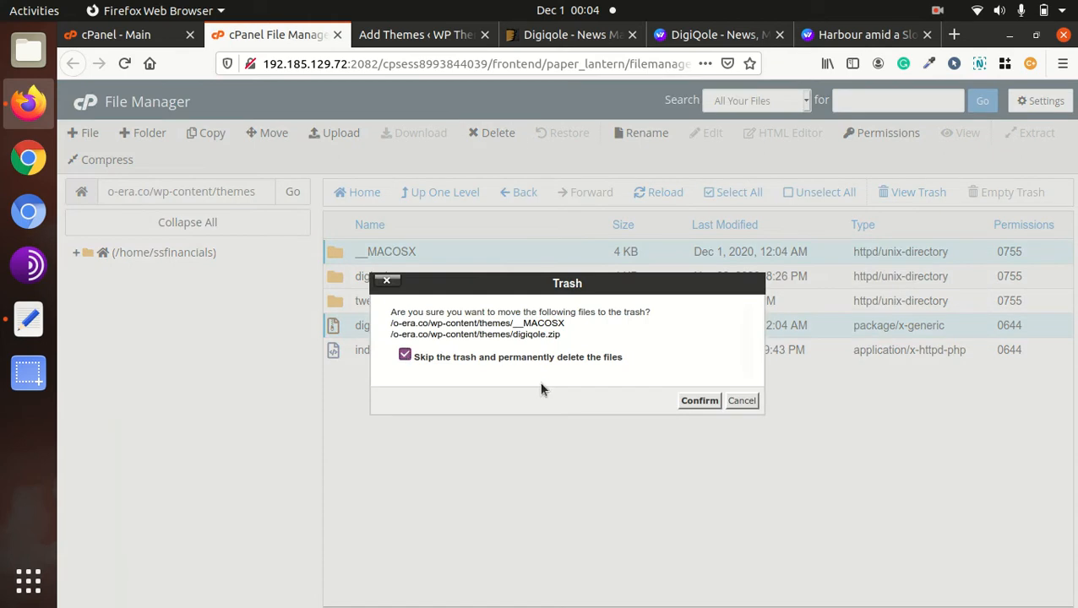
pyautogui.click(700, 400)
# - Open the extracted digiqole folder and look through its theme files and subfolders
pyautogui.doubleClick(454, 251)
pyautogui.scroll(-3, 442, 284)
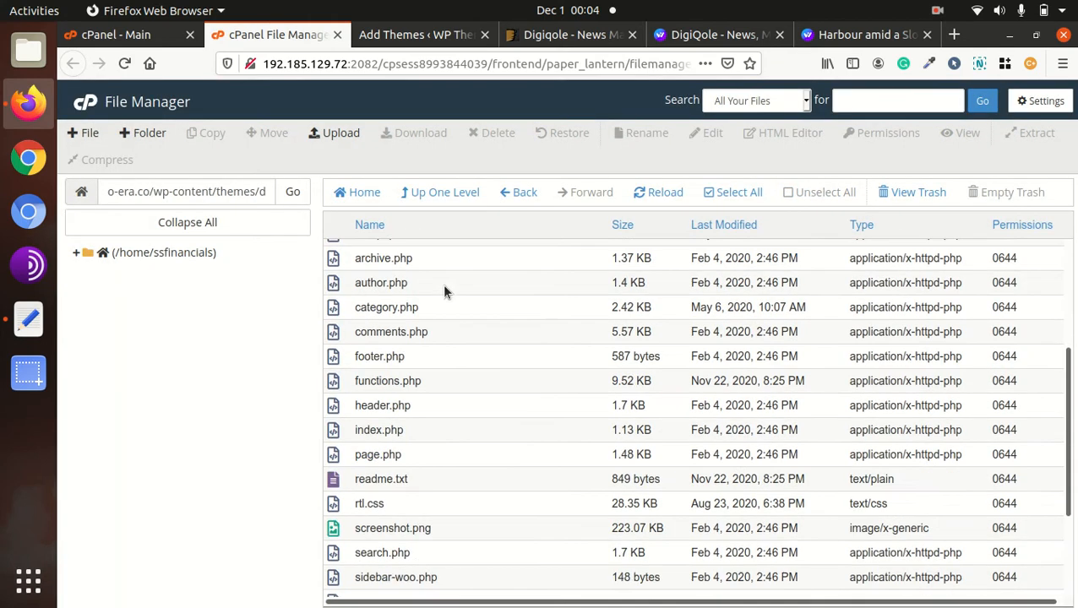
pyautogui.scroll(3, 435, 337)
pyautogui.scroll(-5, 431, 318)
pyautogui.scroll(-1, 430, 318)
pyautogui.scroll(5, 430, 318)
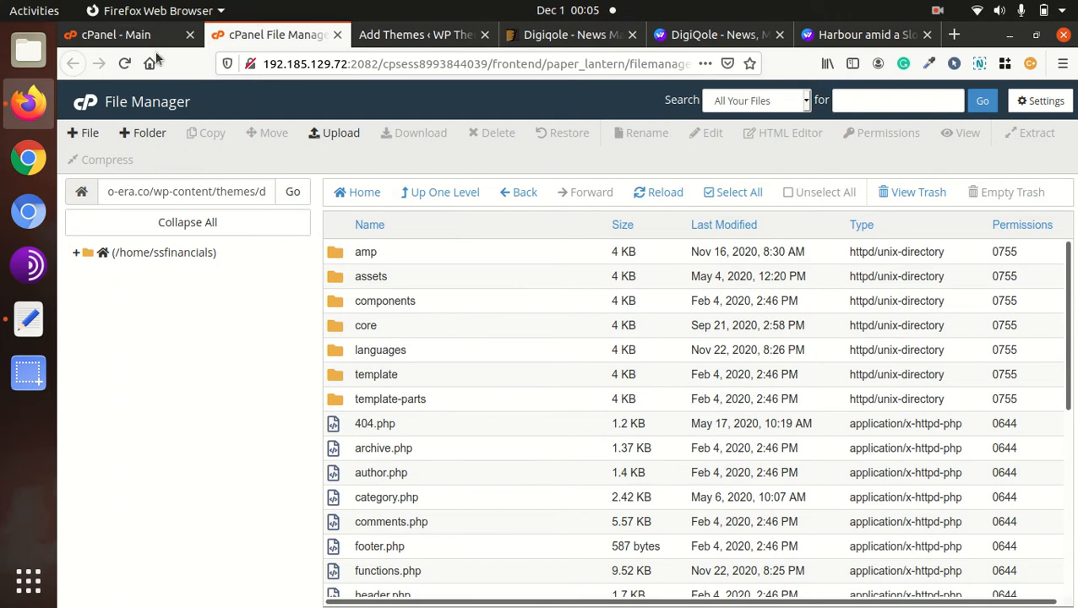
# - Return to the WordPress admin tab and open the list of installed themes
pyautogui.click(403, 35)
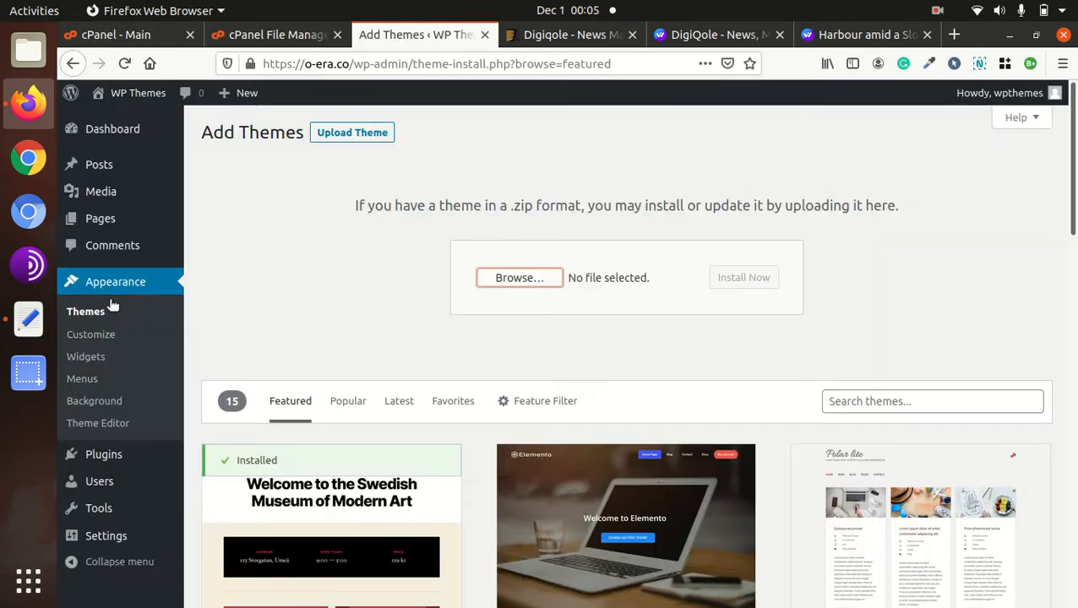
pyautogui.click(100, 312)
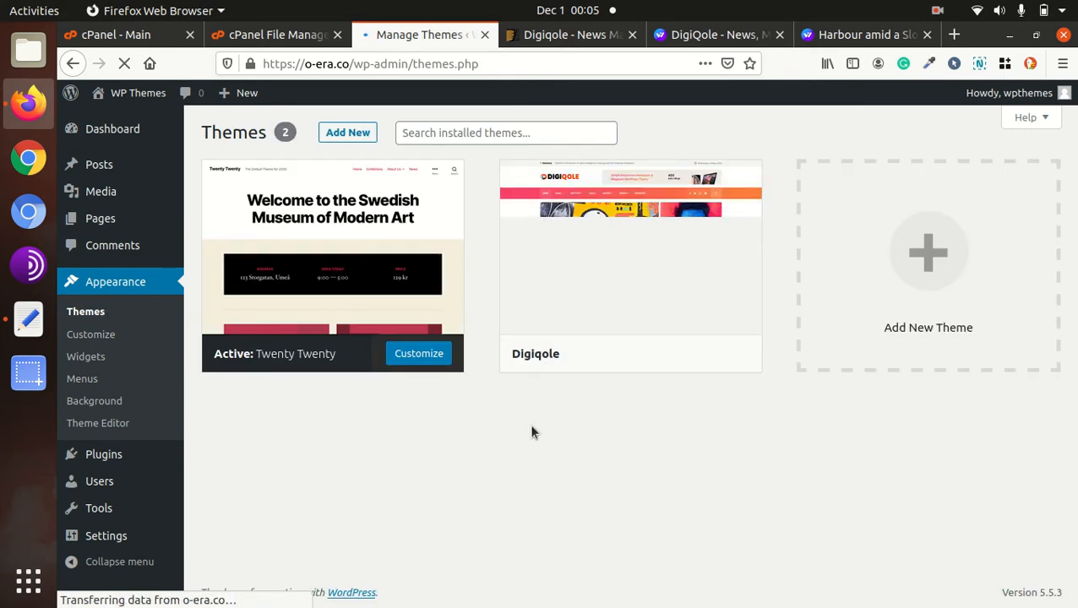
# - Open the details of the installed Digiqole theme, read its description and activate the theme
pyautogui.moveTo(578, 314)
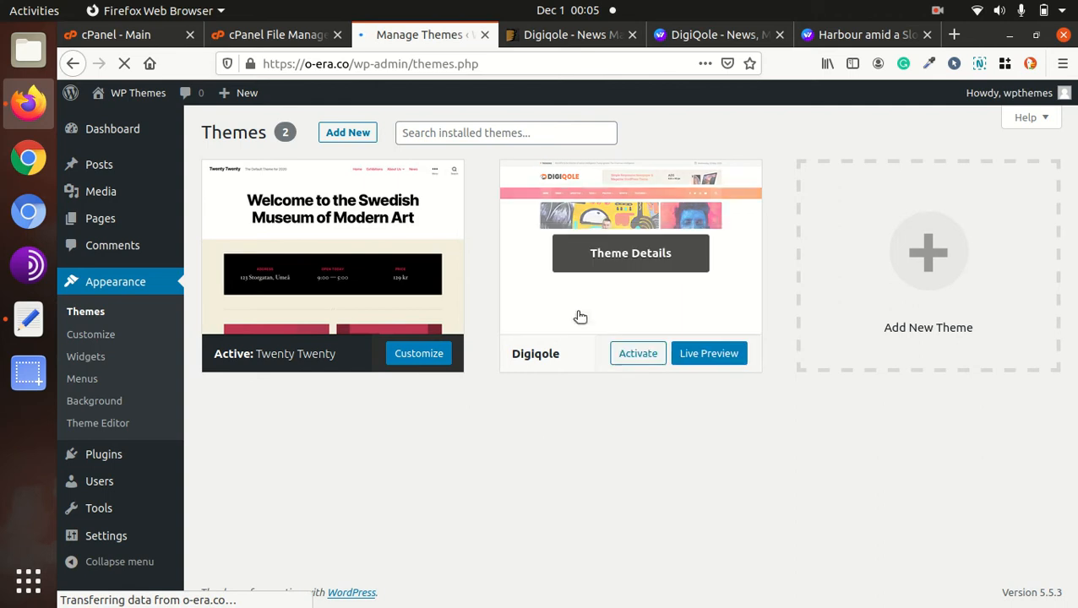
pyautogui.click(605, 263)
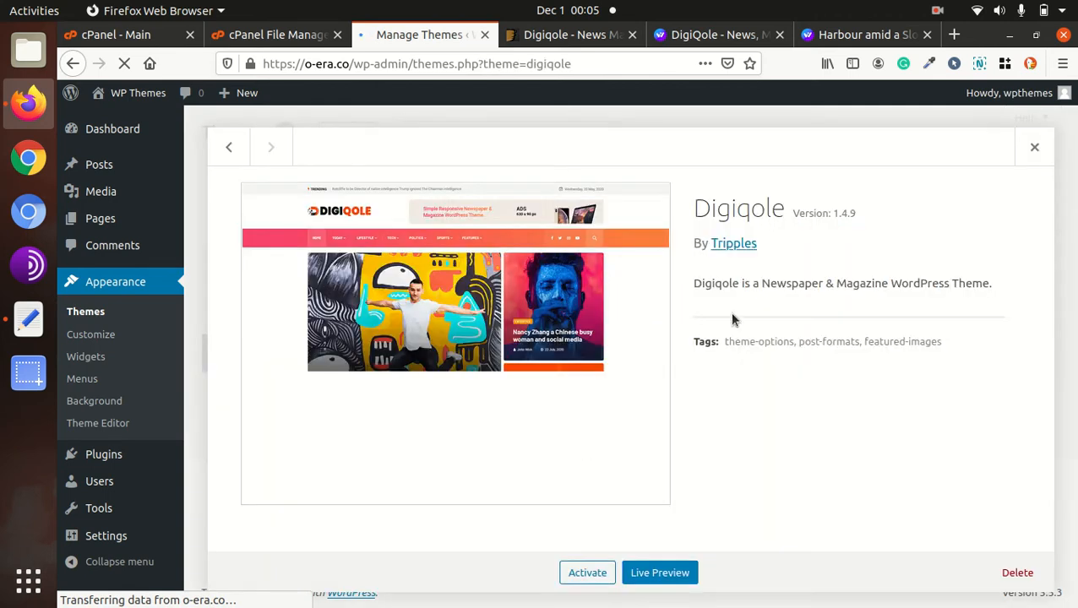
pyautogui.moveTo(690, 282); pyautogui.dragTo(777, 298)
pyautogui.click(778, 298)
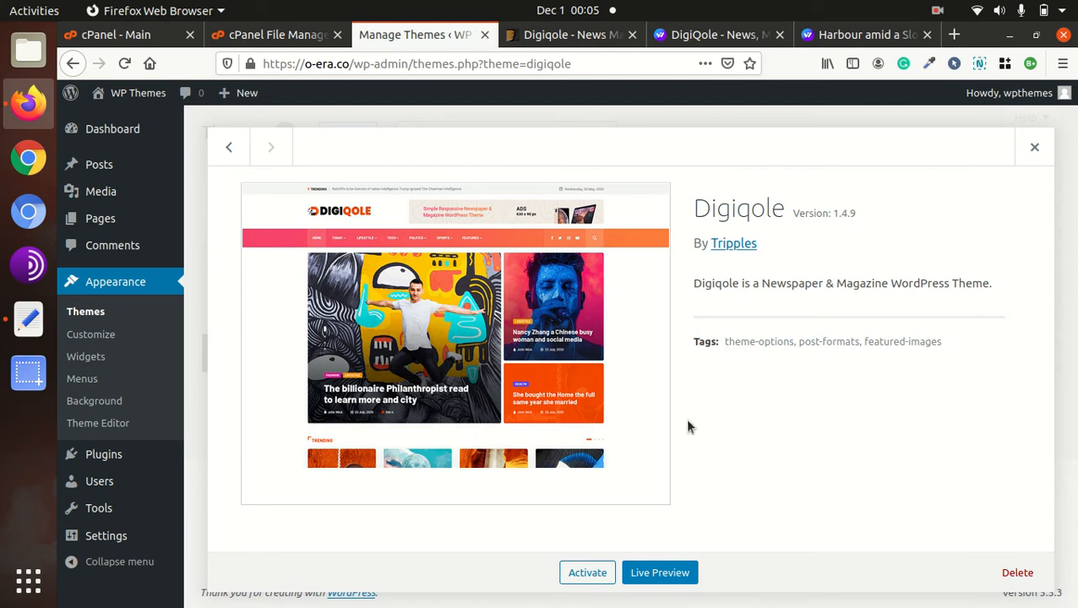
pyautogui.click(580, 579)
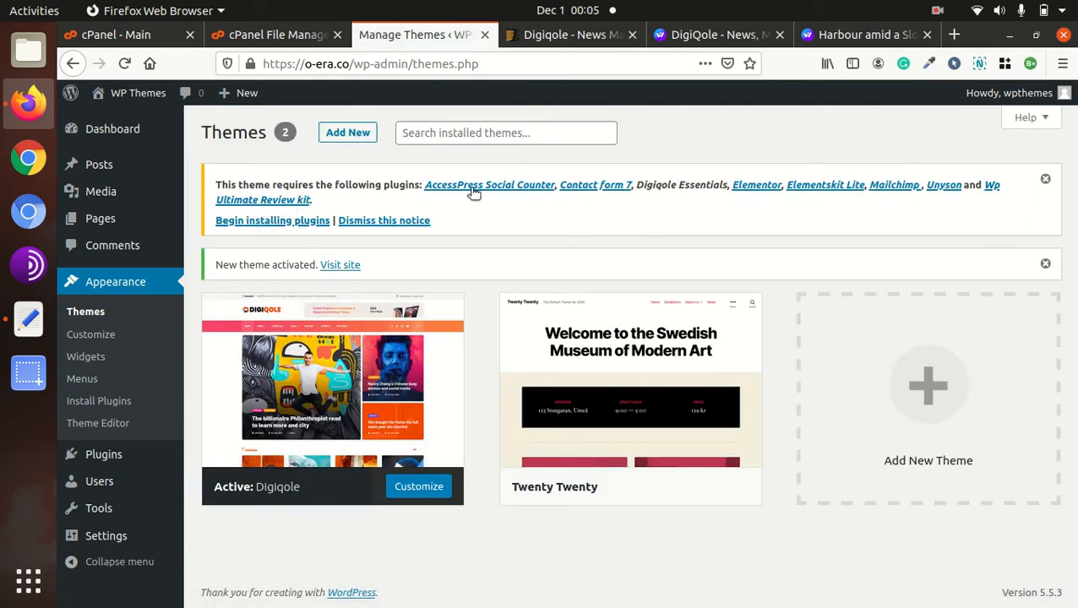
# - Begin installing the theme's required plugins, and install and activate Digiqole Essentials
pyautogui.click(273, 222)
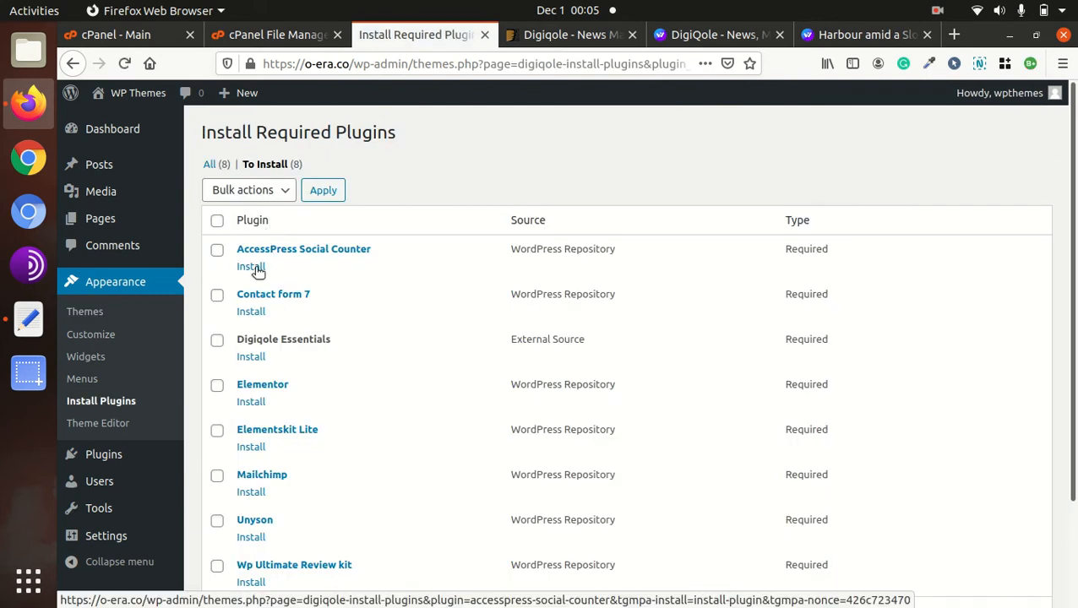
pyautogui.click(246, 356)
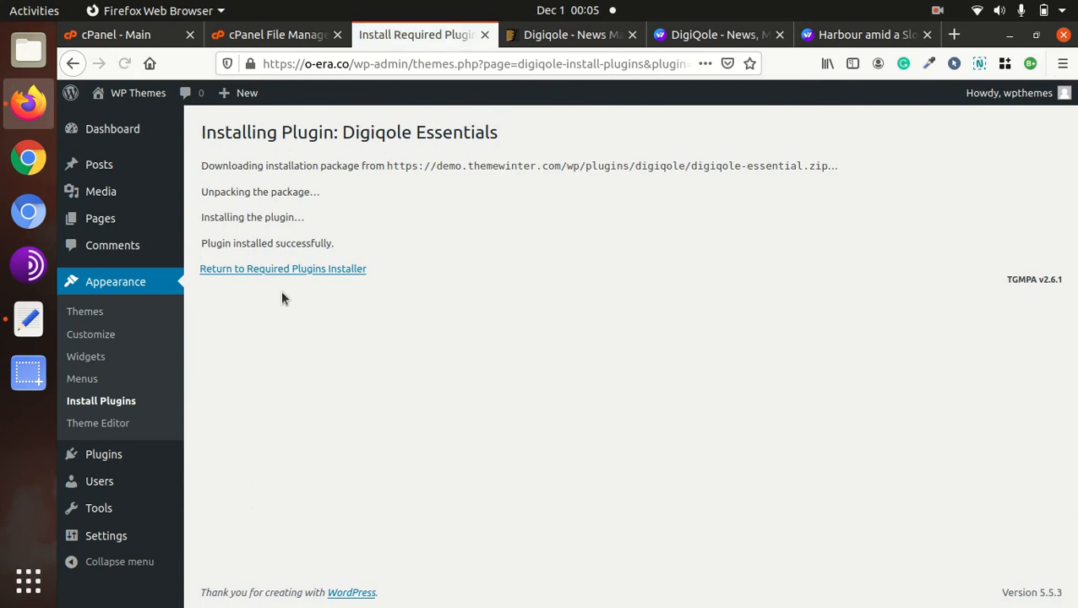
pyautogui.click(286, 270)
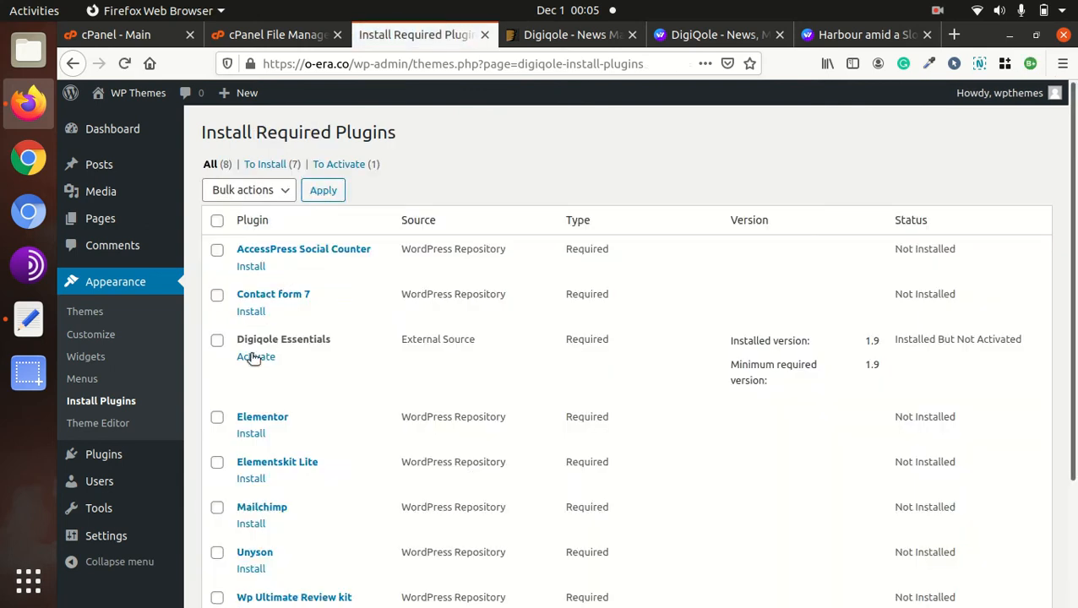
pyautogui.click(254, 358)
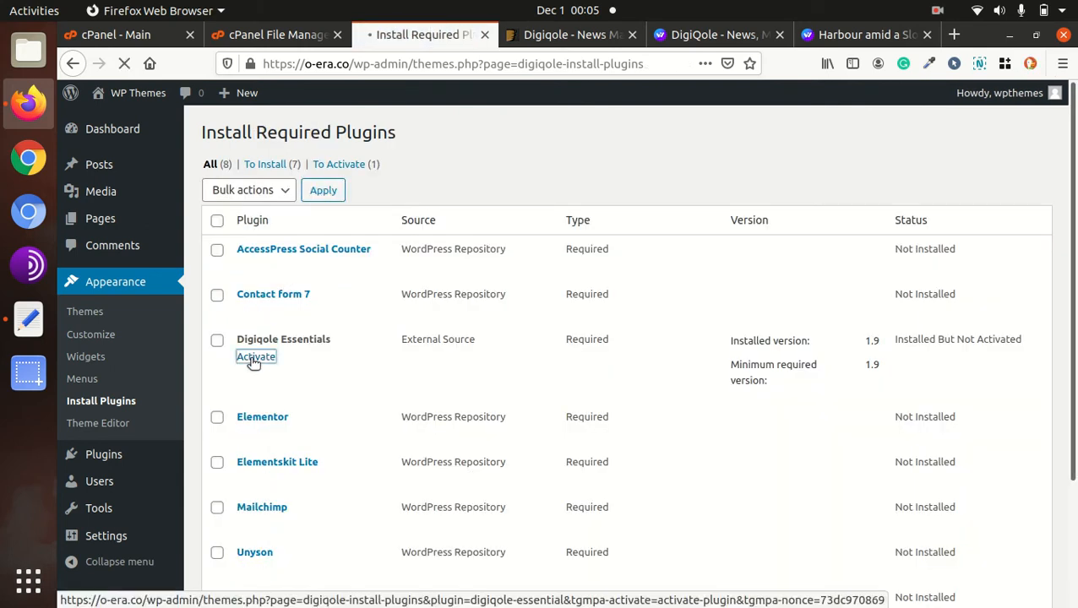
# - Install the Elementor plugin from the required plugins list and activate it
pyautogui.scroll(-3, 369, 360)
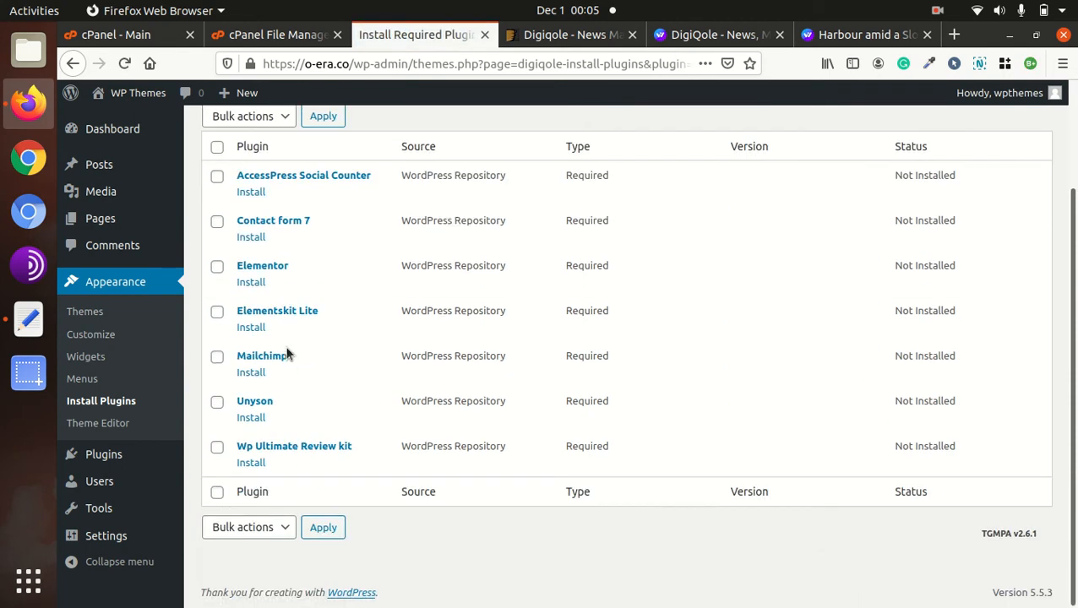
pyautogui.click(250, 284)
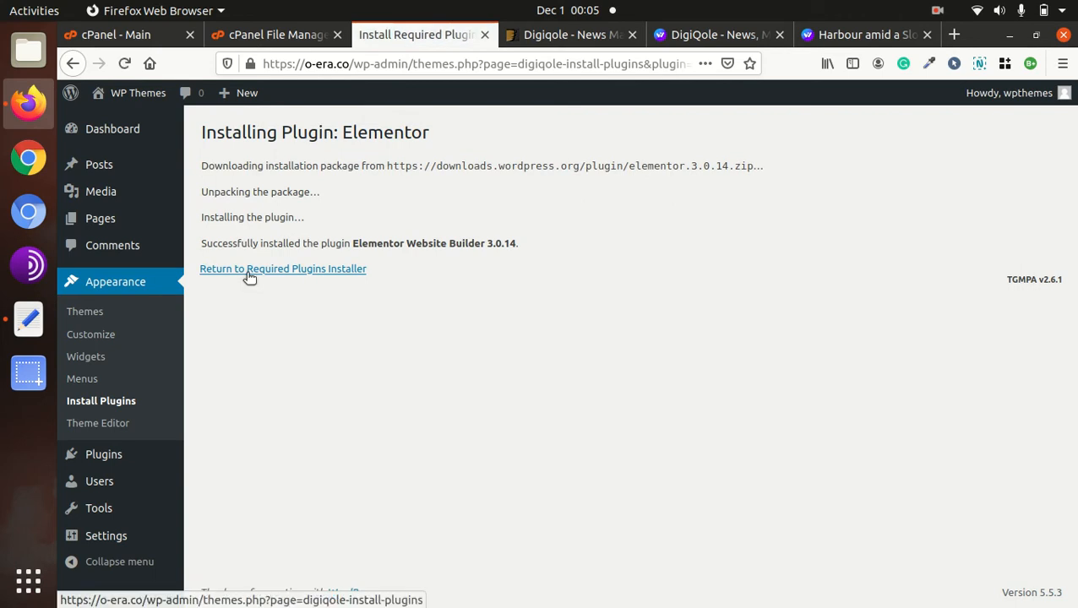
pyautogui.click(249, 270)
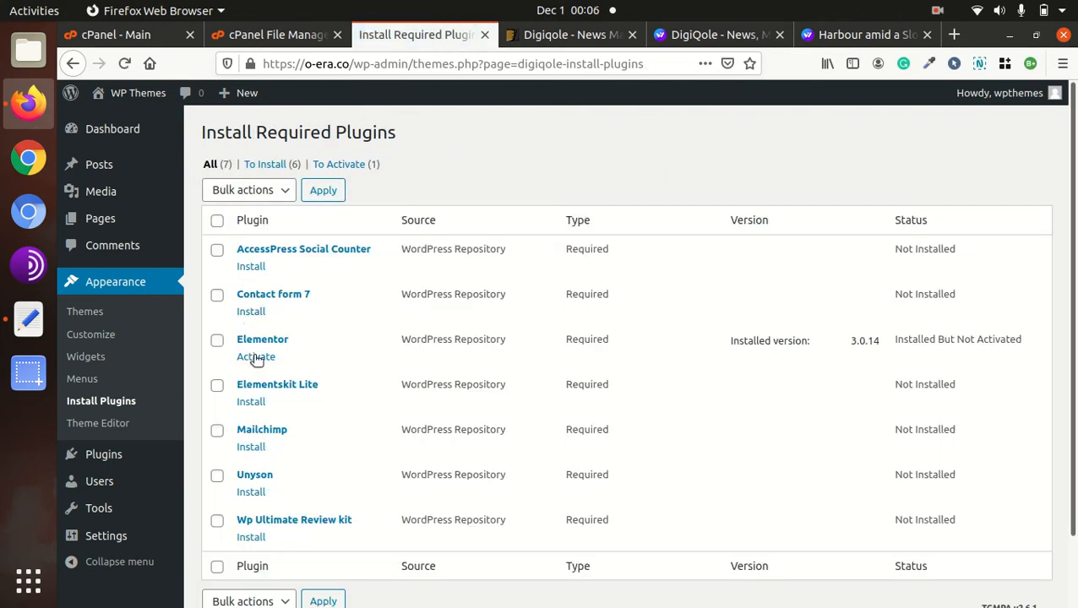
pyautogui.click(256, 357)
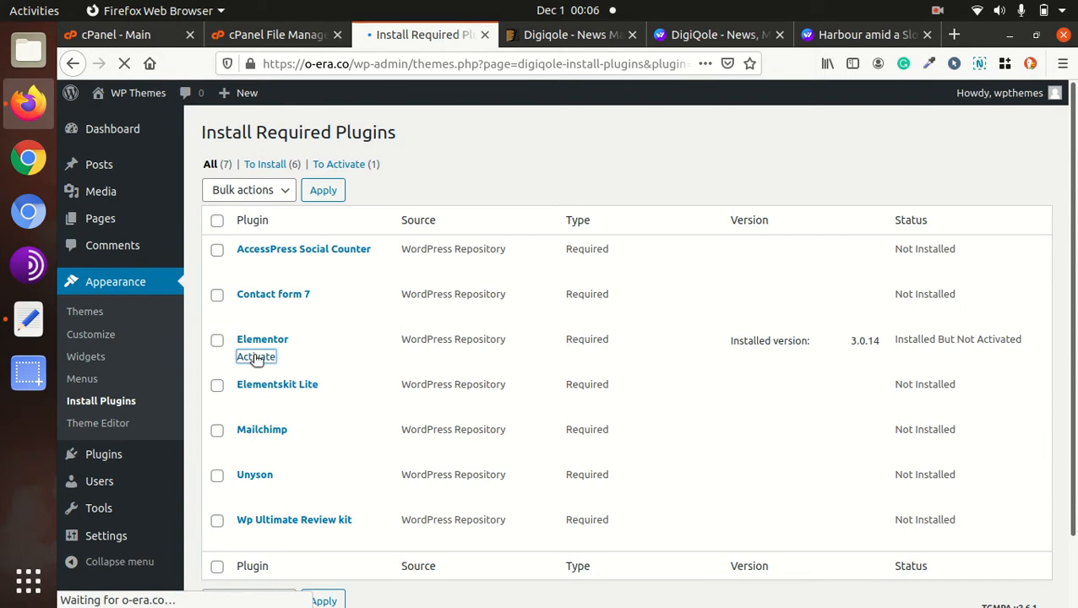
# - Get back to the required plugins installer through the installed plugins list, and install and activate Elementskit Lite
pyautogui.click(252, 407)
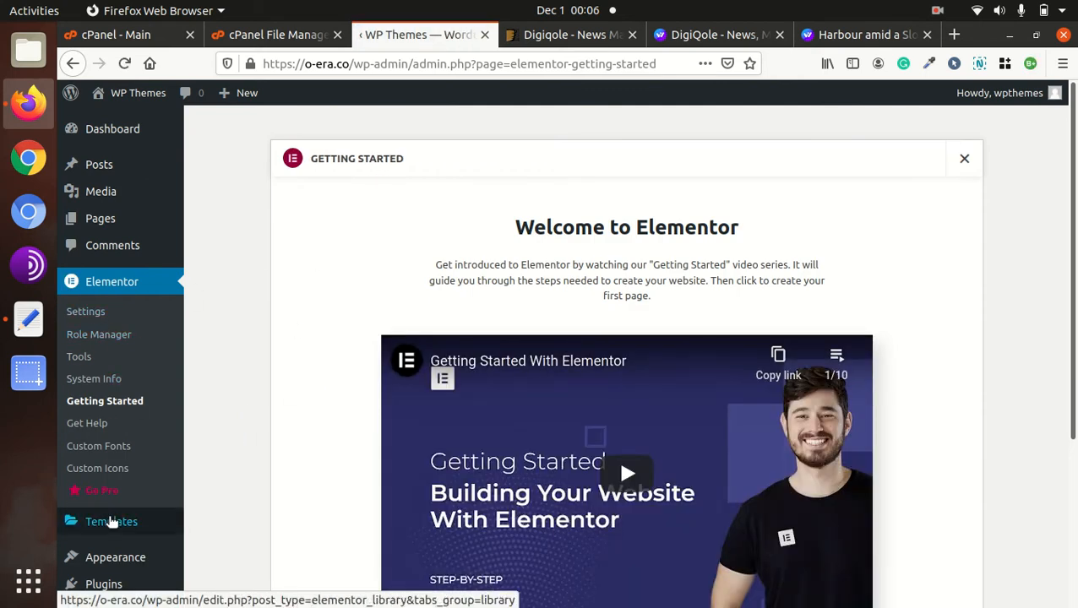
pyautogui.scroll(-2, 110, 524)
pyautogui.moveTo(111, 500)
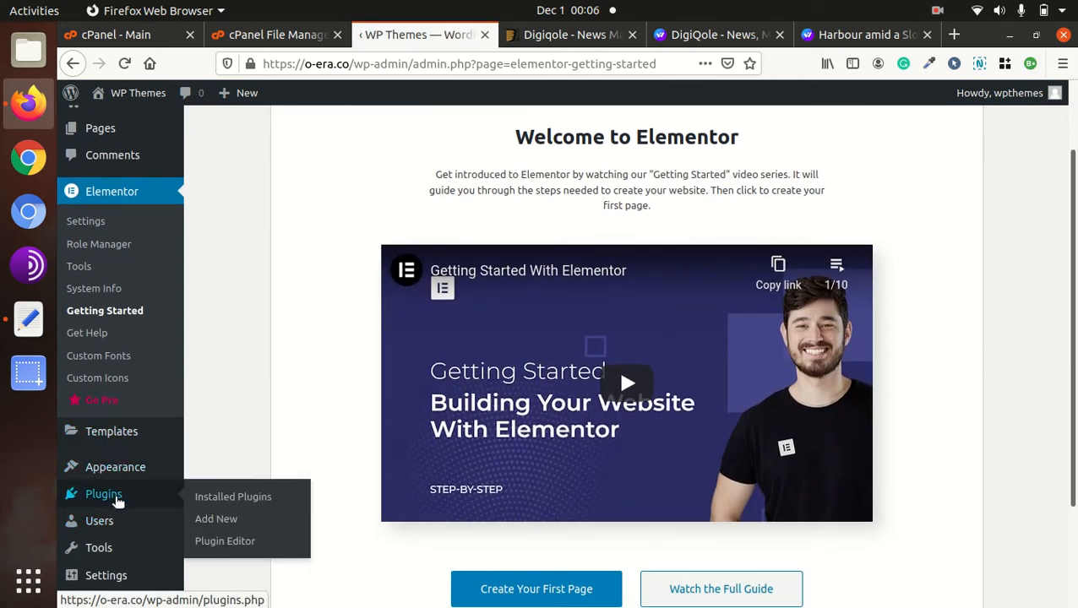
pyautogui.click(217, 498)
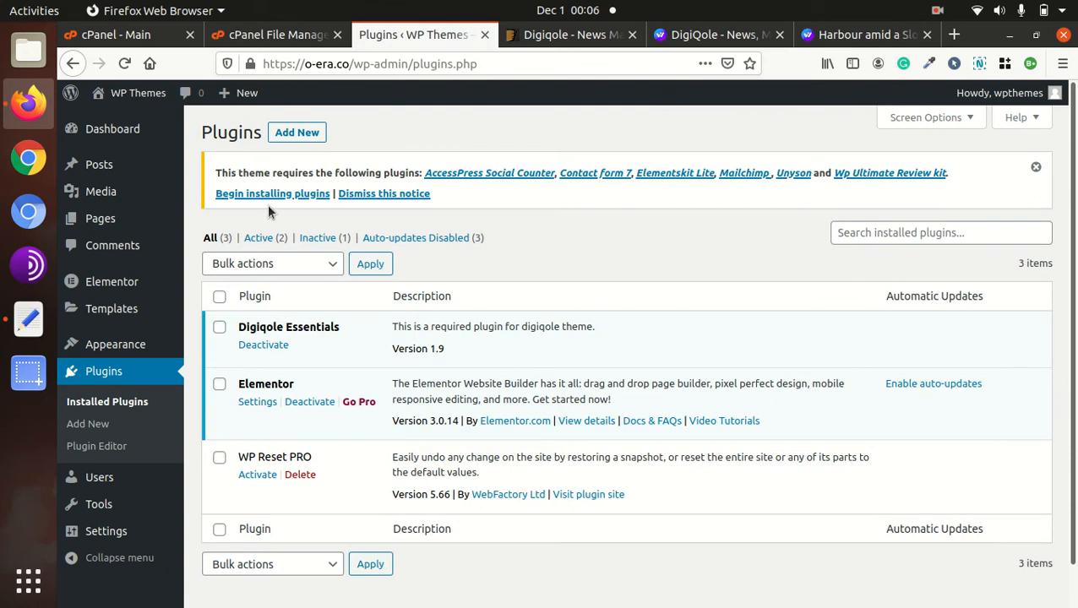
pyautogui.click(271, 196)
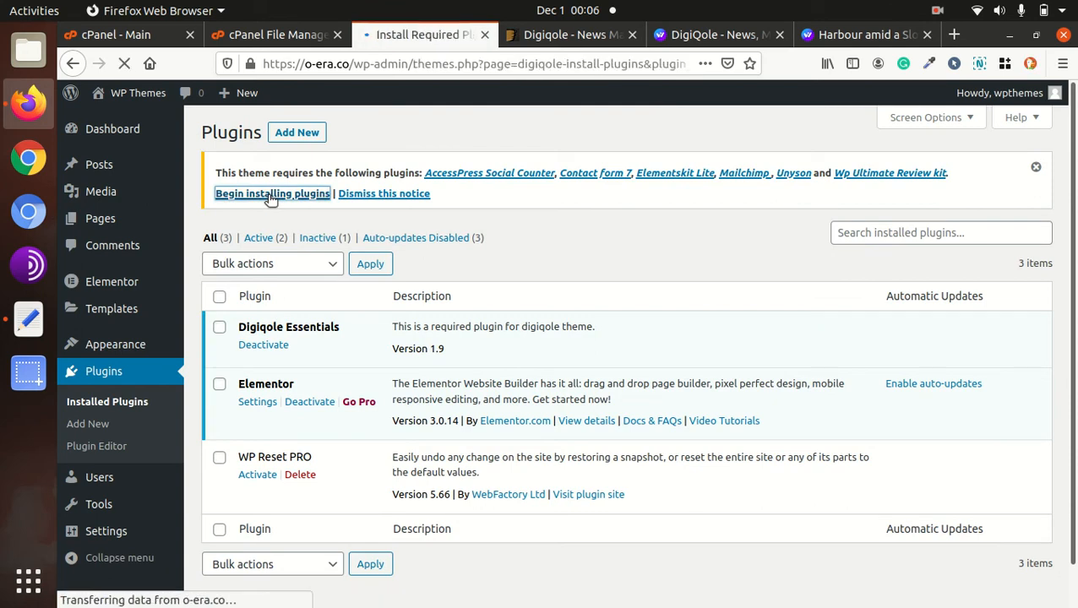
pyautogui.click(244, 359)
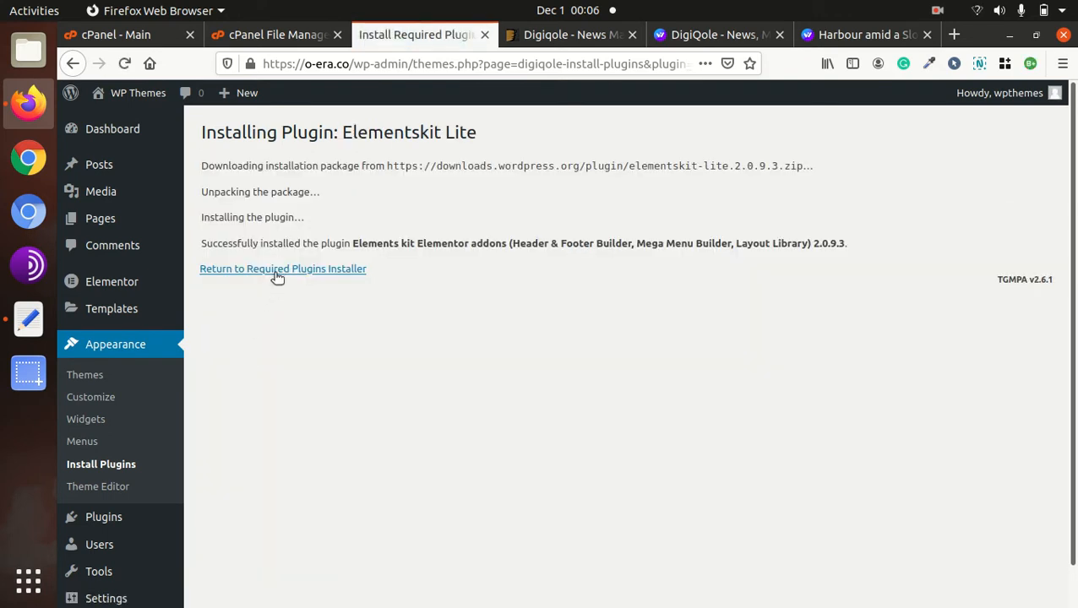
pyautogui.click(277, 269)
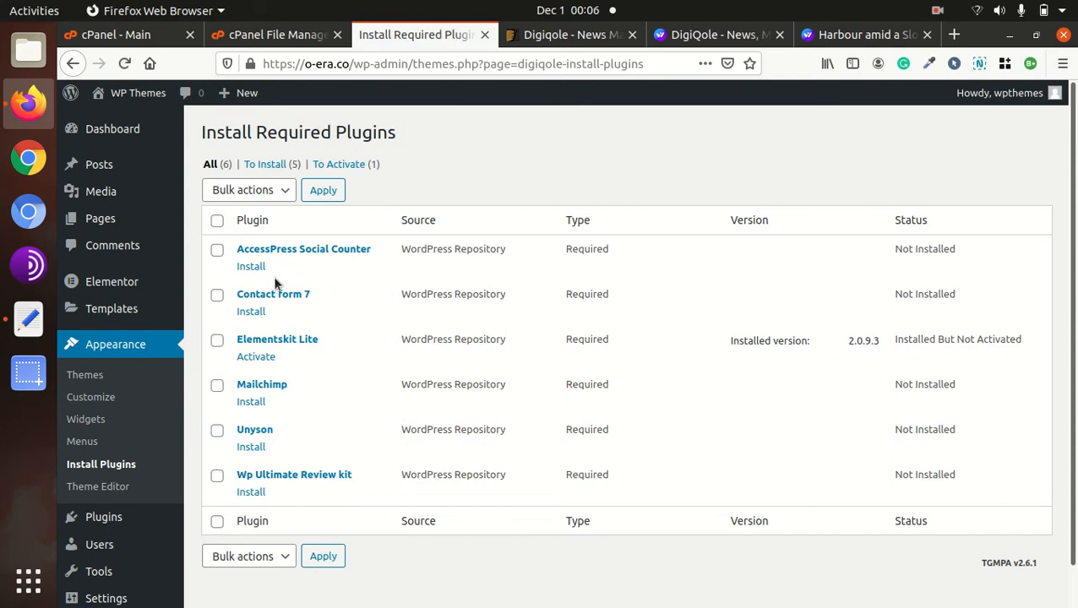
pyautogui.click(255, 357)
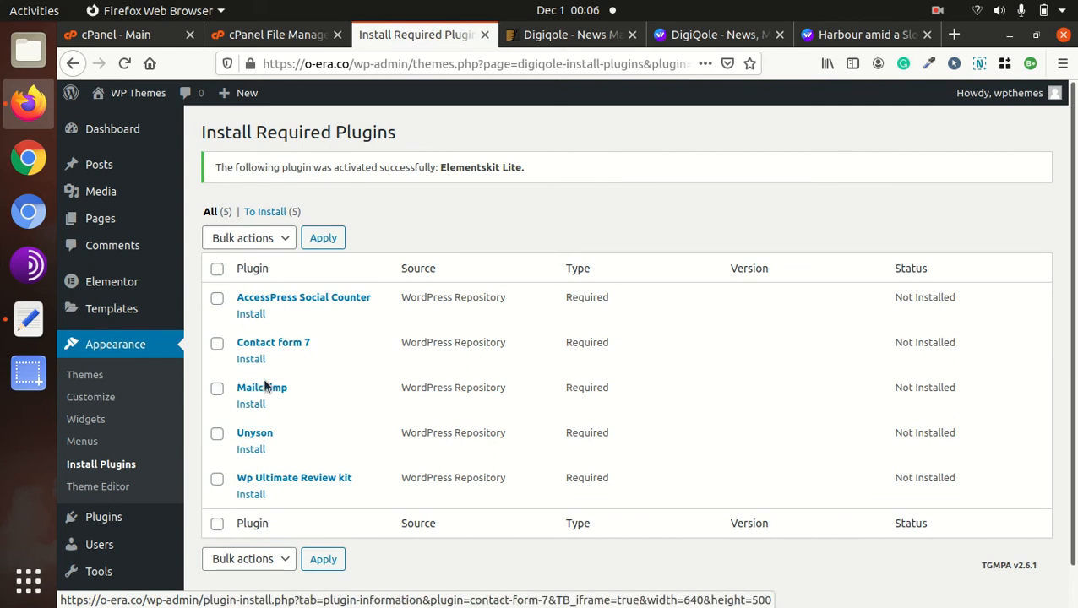
# - Install the required Unyson plugin and activate it
pyautogui.click(249, 451)
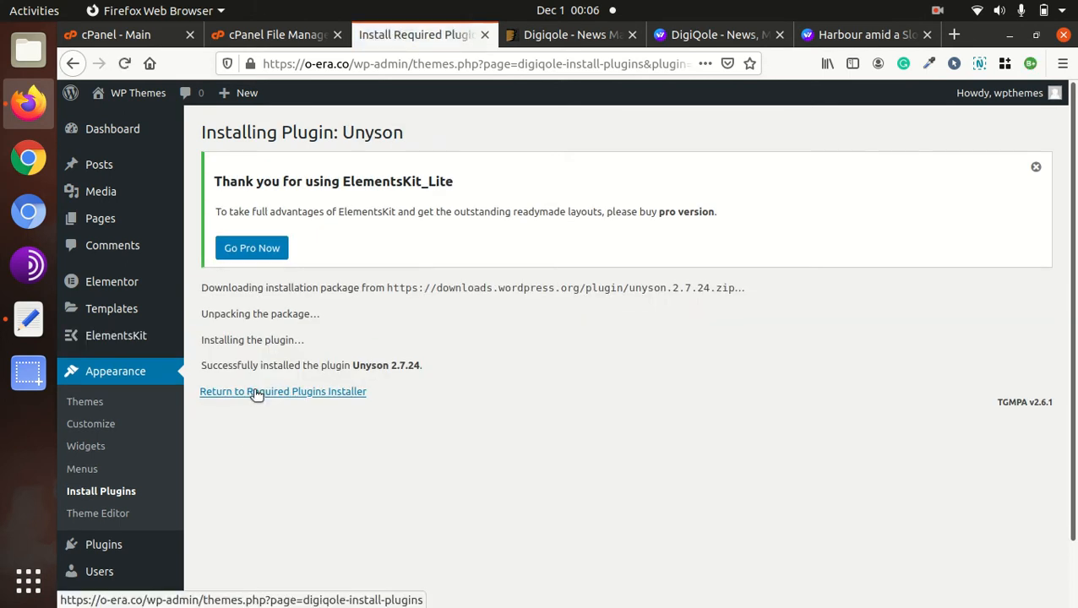
pyautogui.click(256, 392)
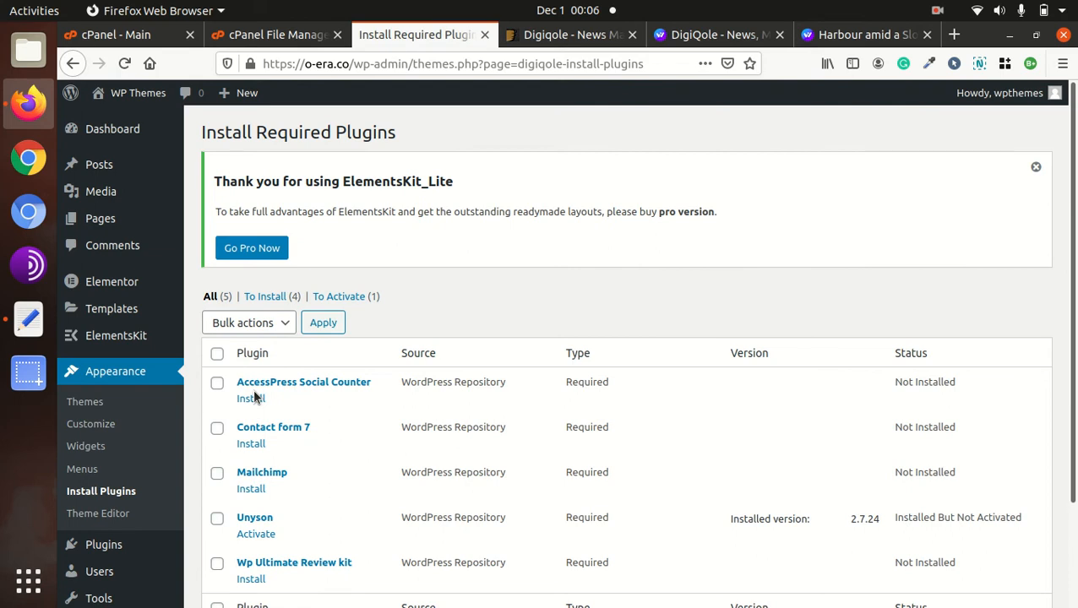
pyautogui.click(254, 535)
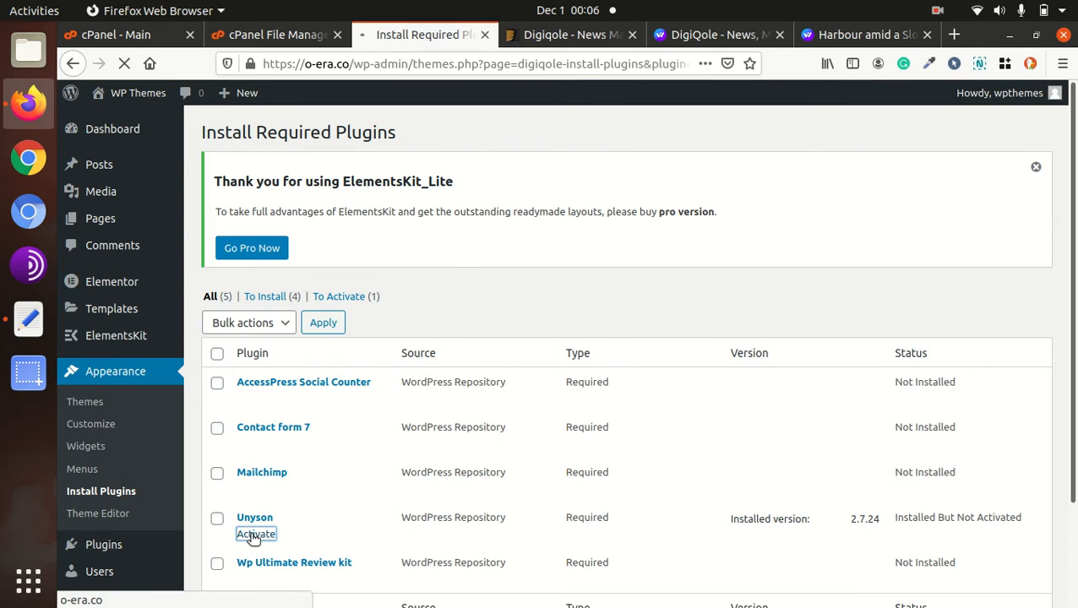
# - Install and activate AccessPress Social Counter, reopening the required plugins installer from the installed plugins list instead of installing Unyson's compatible extension
pyautogui.scroll(-3, 270, 484)
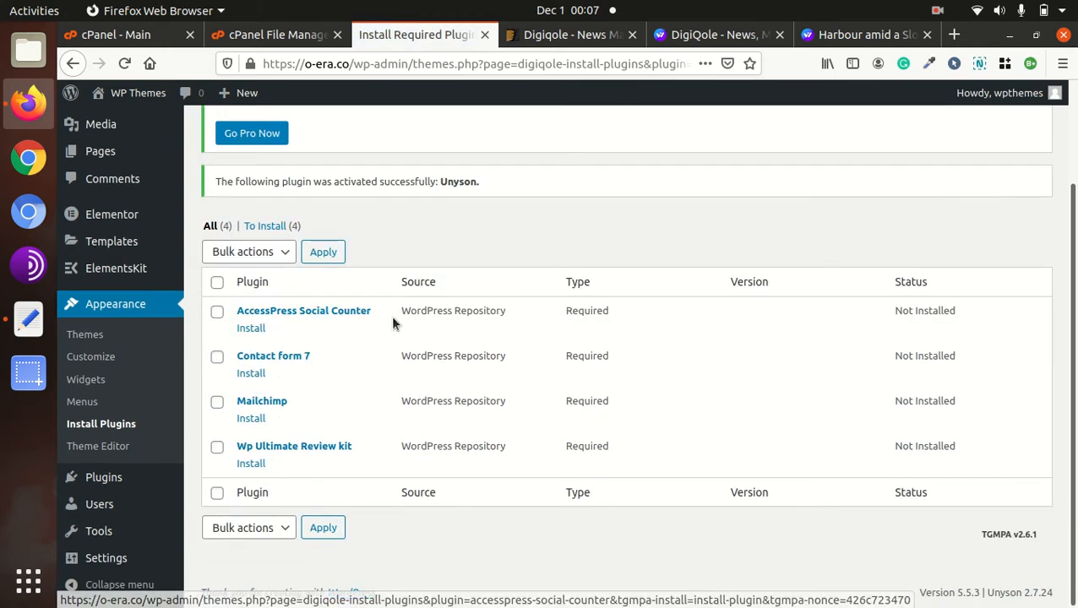
pyautogui.click(252, 330)
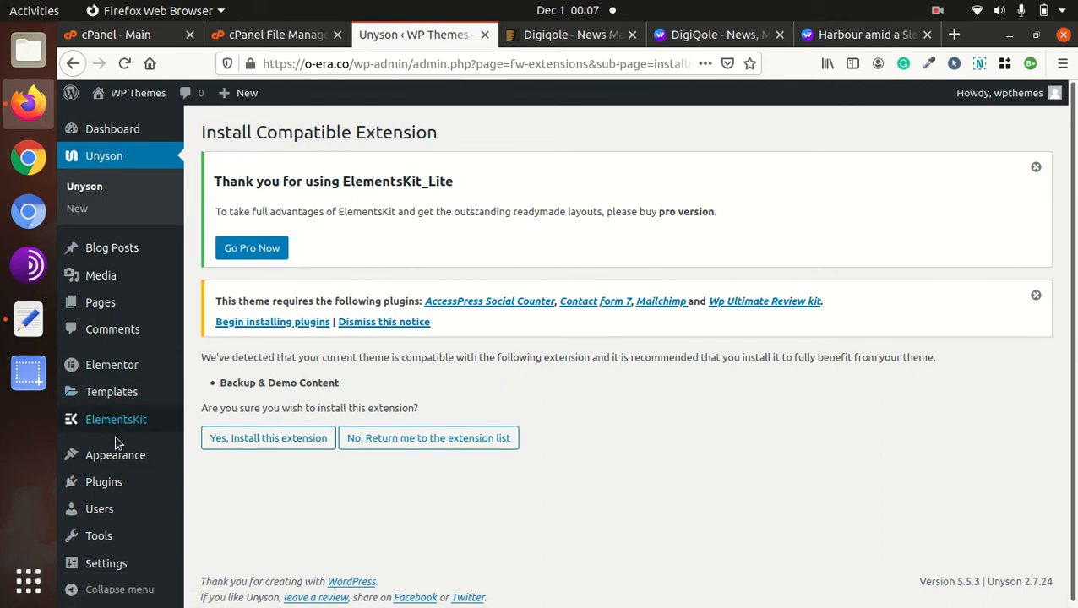
pyautogui.moveTo(118, 463)
pyautogui.click(208, 487)
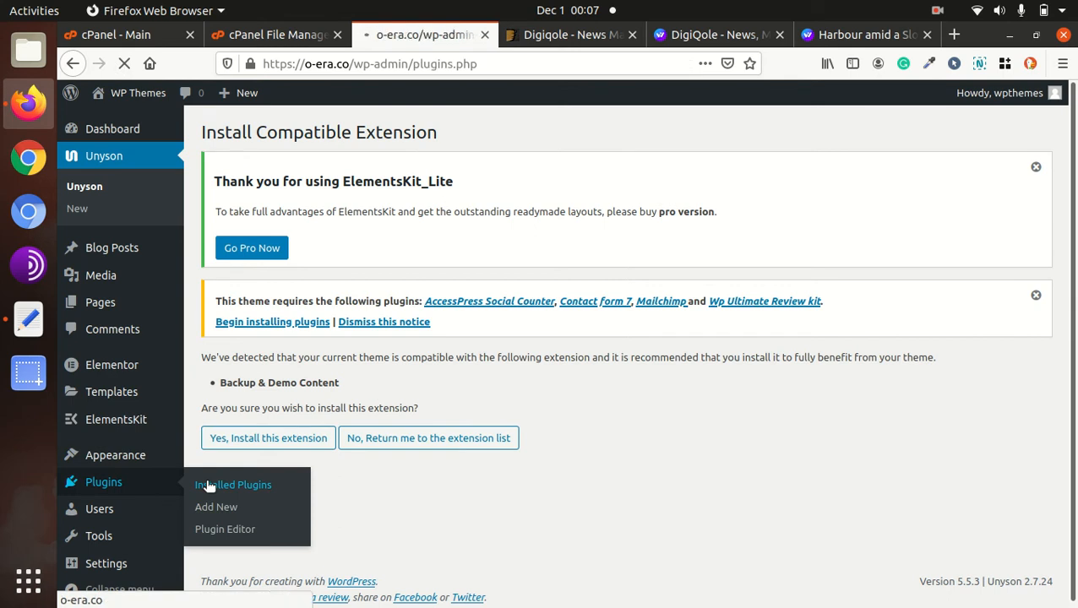
pyautogui.scroll(-5, 372, 493)
pyautogui.scroll(5, 269, 467)
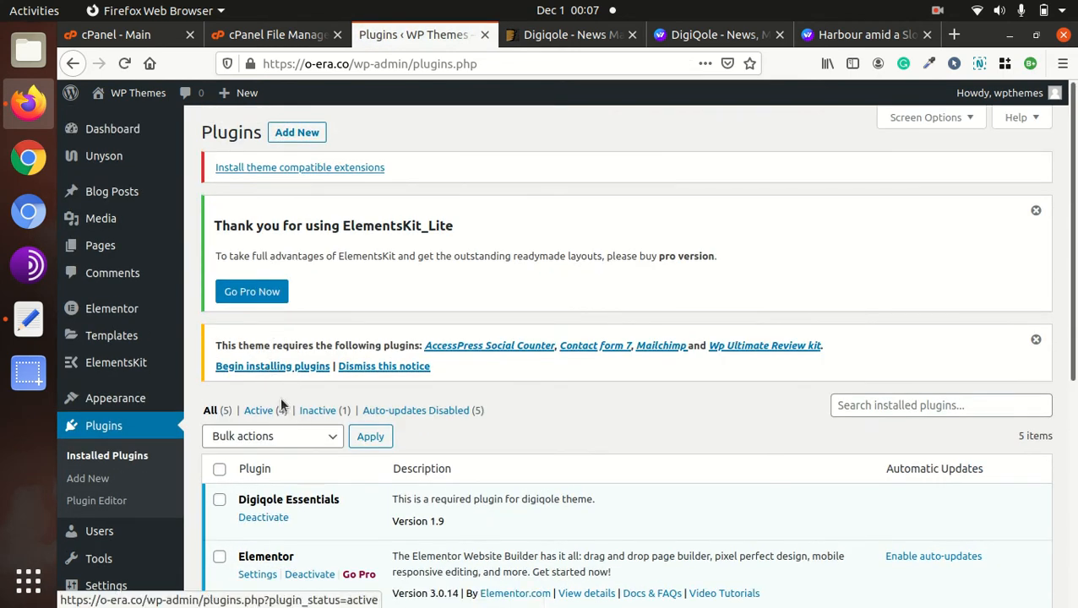
pyautogui.click(243, 369)
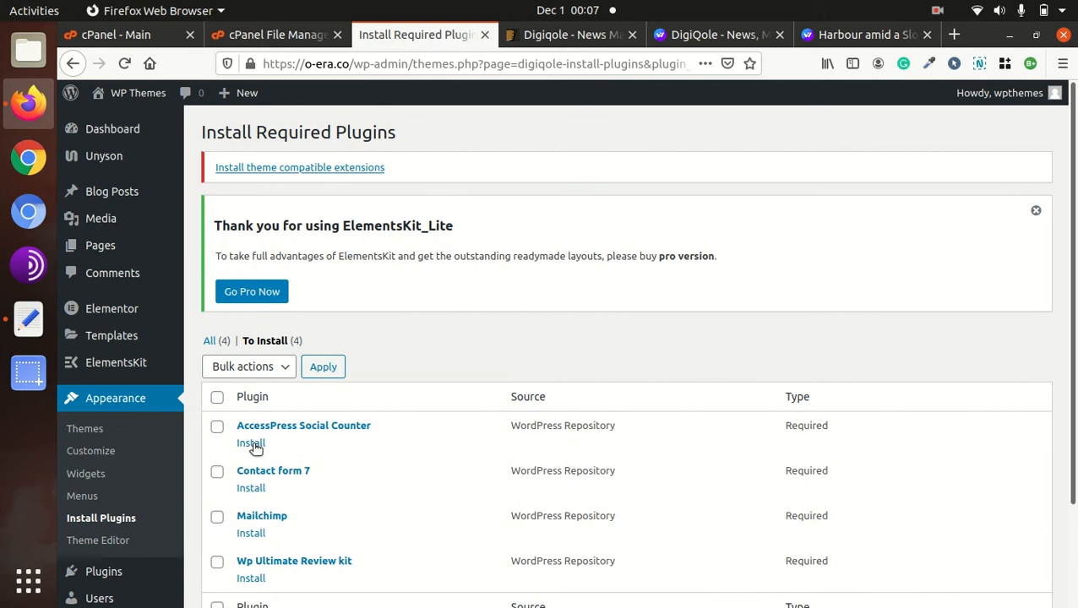
pyautogui.click(251, 444)
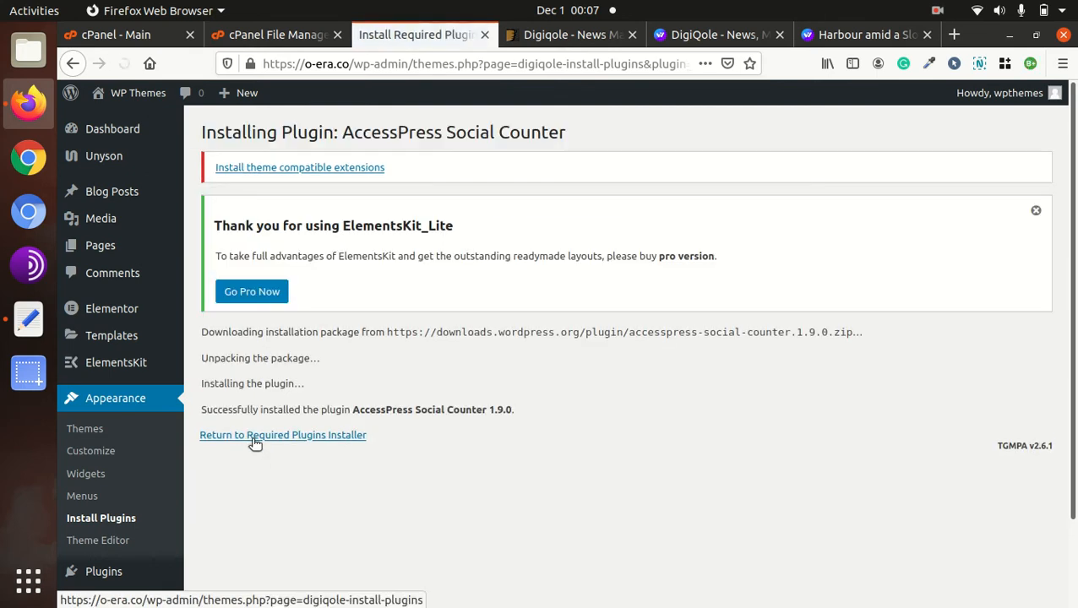
pyautogui.click(254, 437)
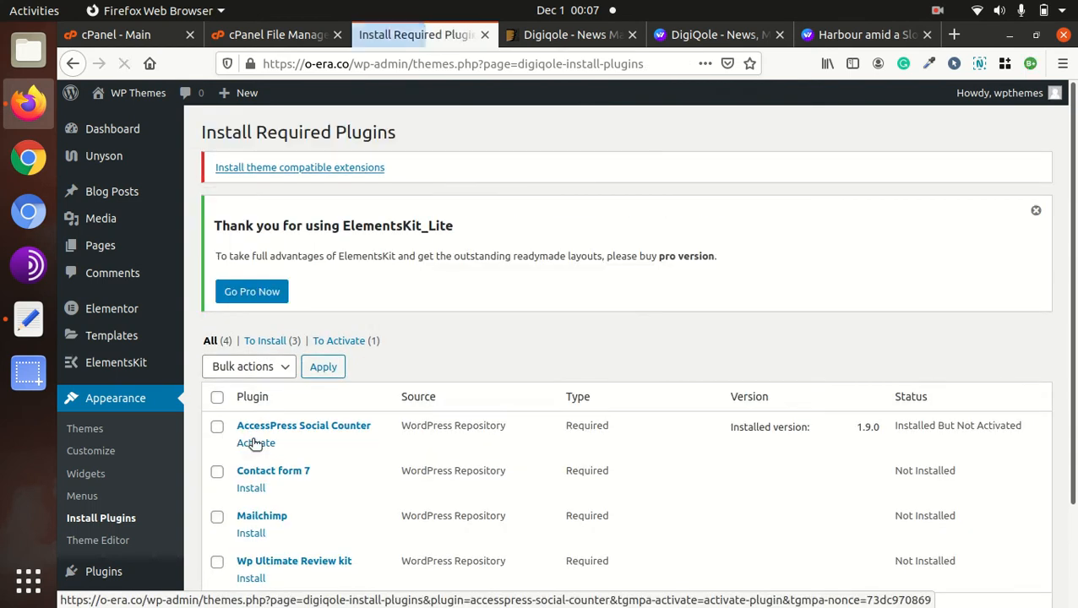
pyautogui.click(258, 444)
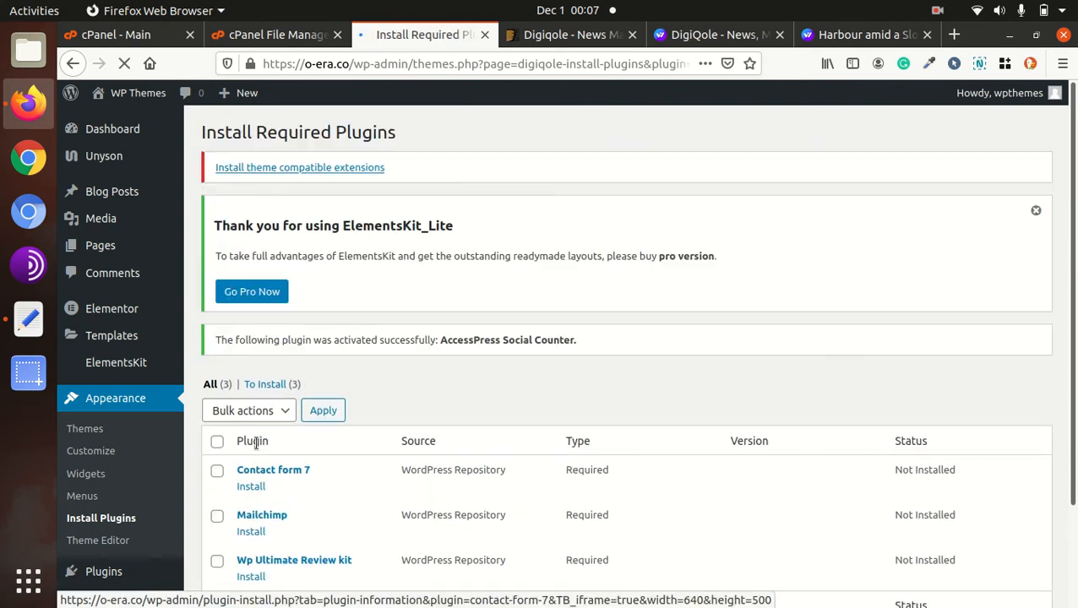
# - Install the required Contact form 7 plugin and activate it
pyautogui.click(245, 485)
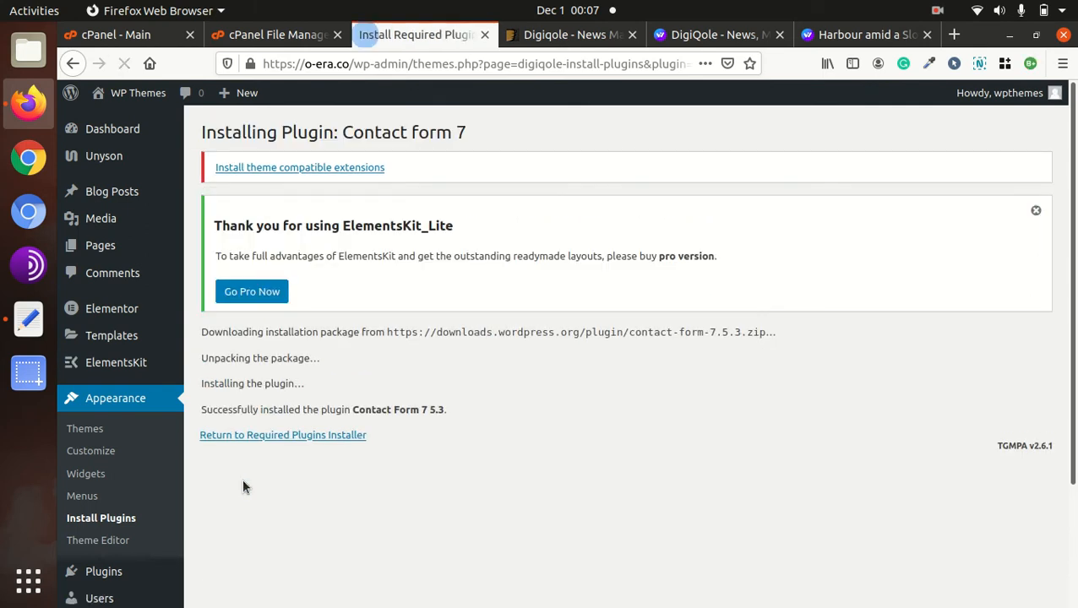
pyautogui.click(254, 437)
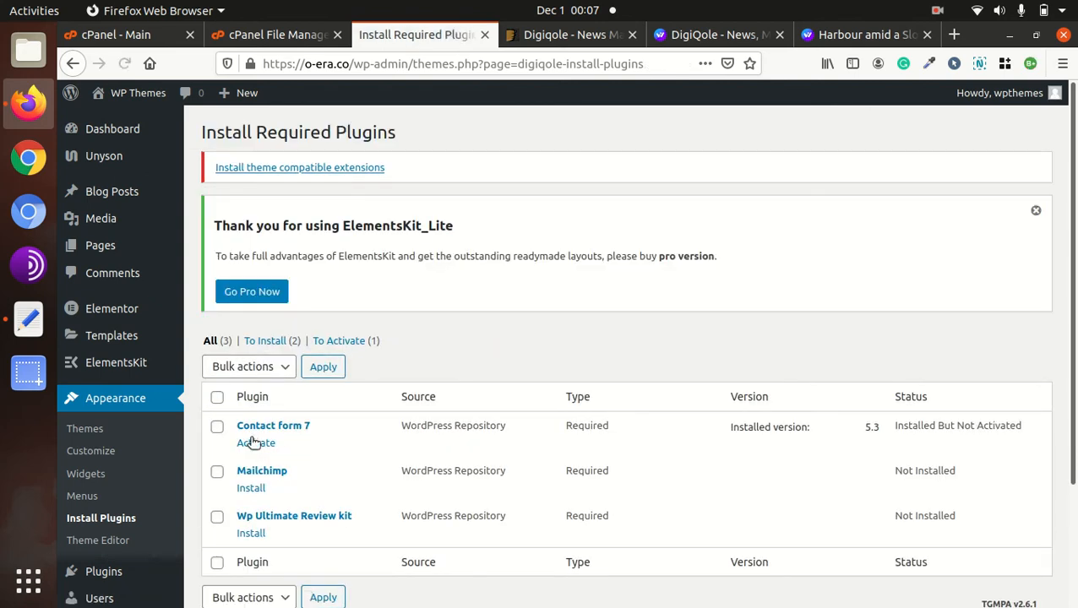
pyautogui.click(254, 442)
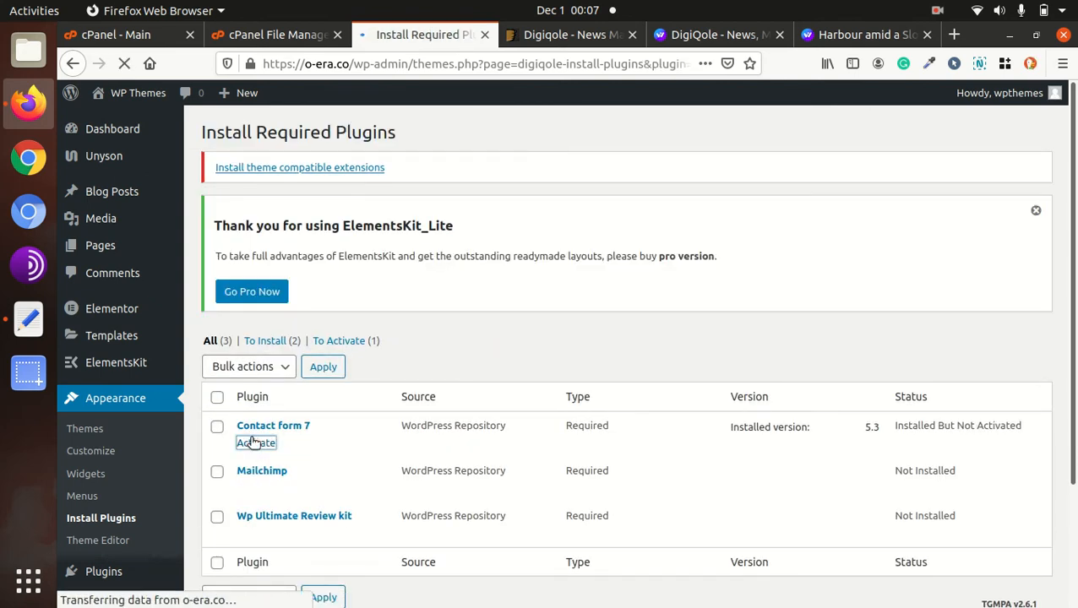
# - Install the required Mailchimp plugin and activate it from the required plugins installer
pyautogui.click(245, 488)
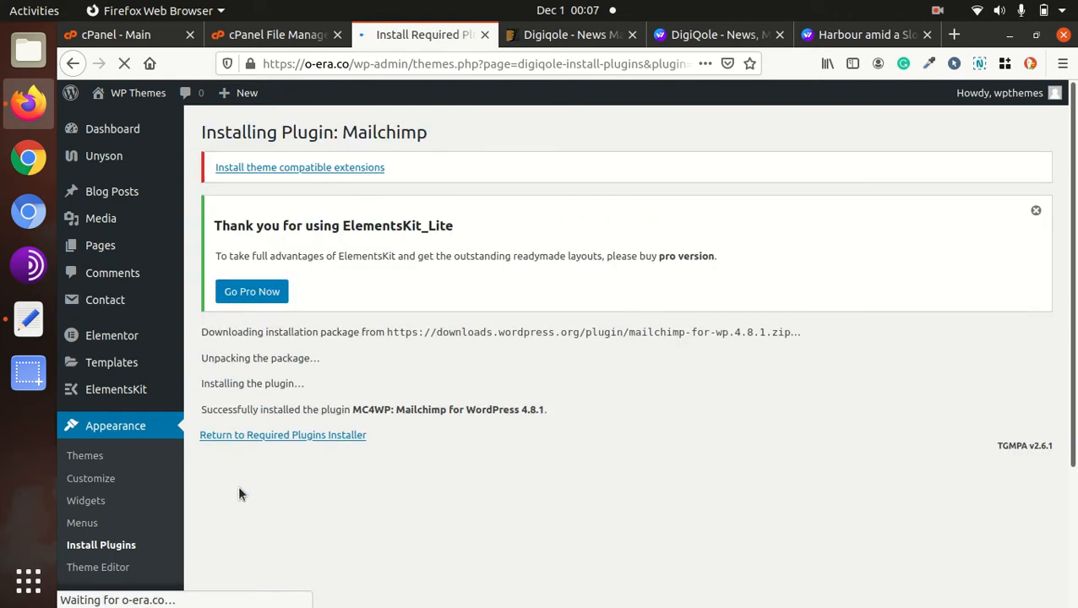
pyautogui.click(250, 438)
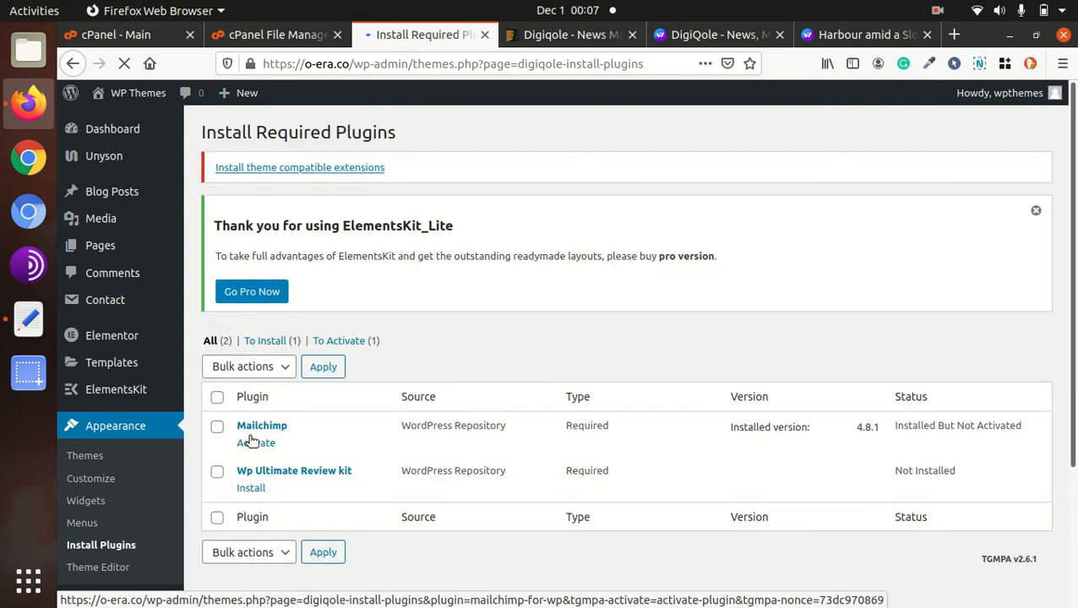
pyautogui.click(253, 444)
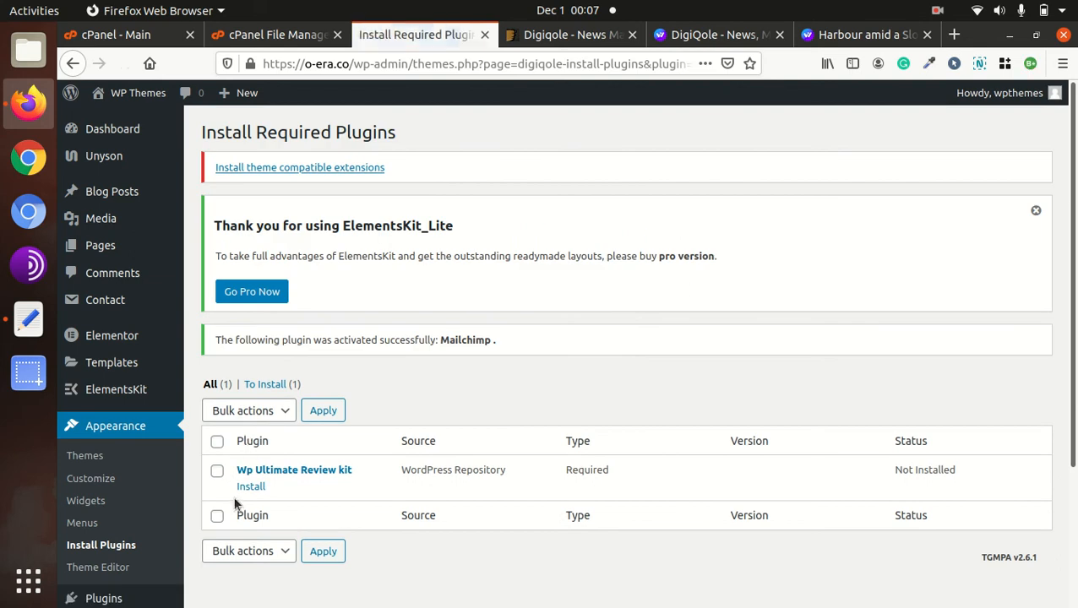
# - Install the required Wp Ultimate Review kit plugin and activate it
pyautogui.click(244, 488)
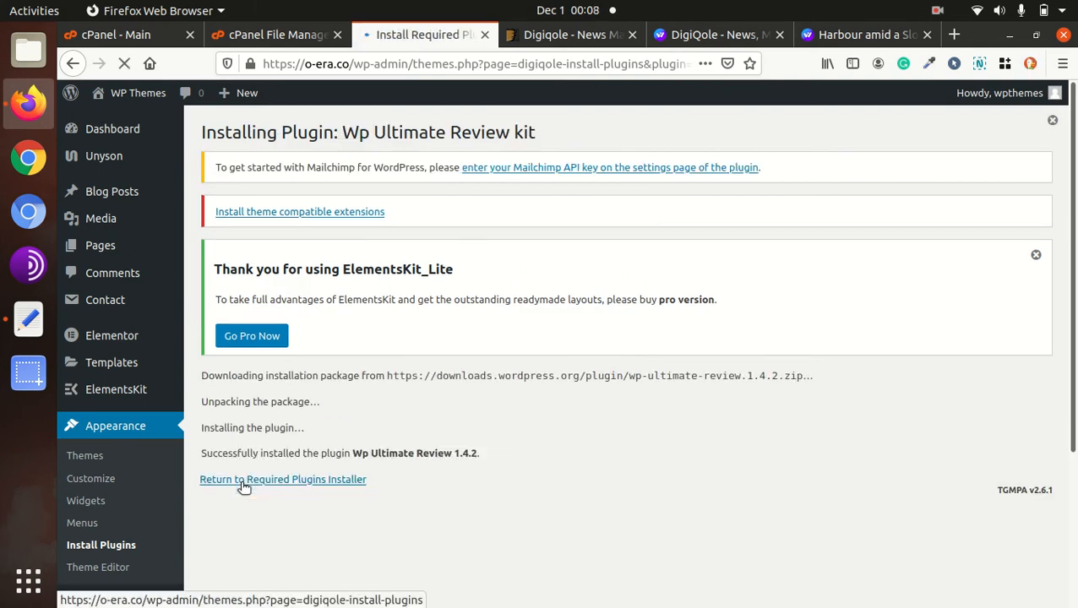
pyautogui.click(244, 487)
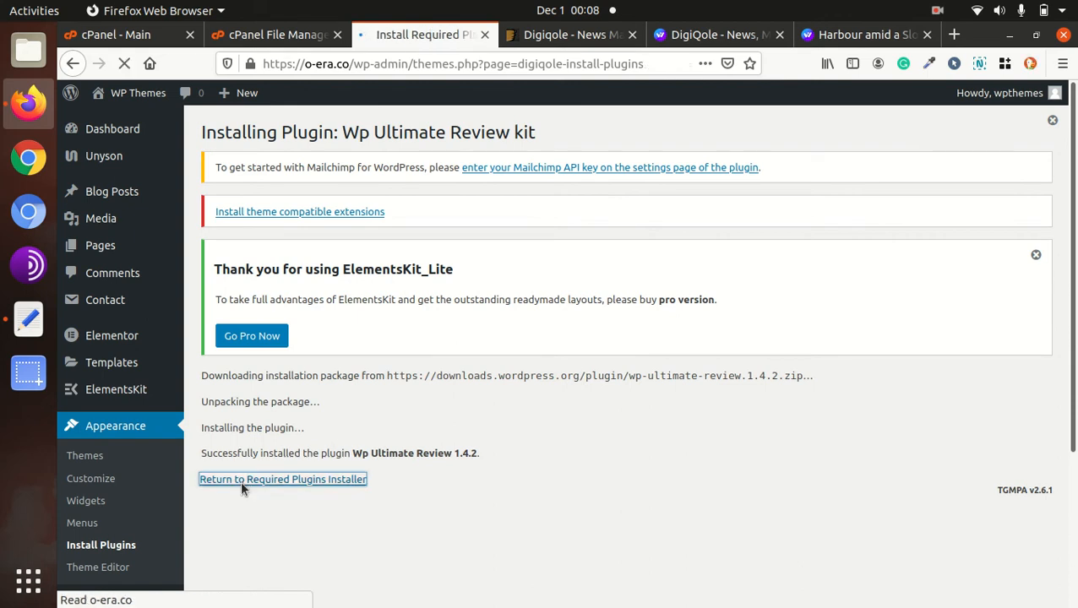
pyautogui.click(255, 487)
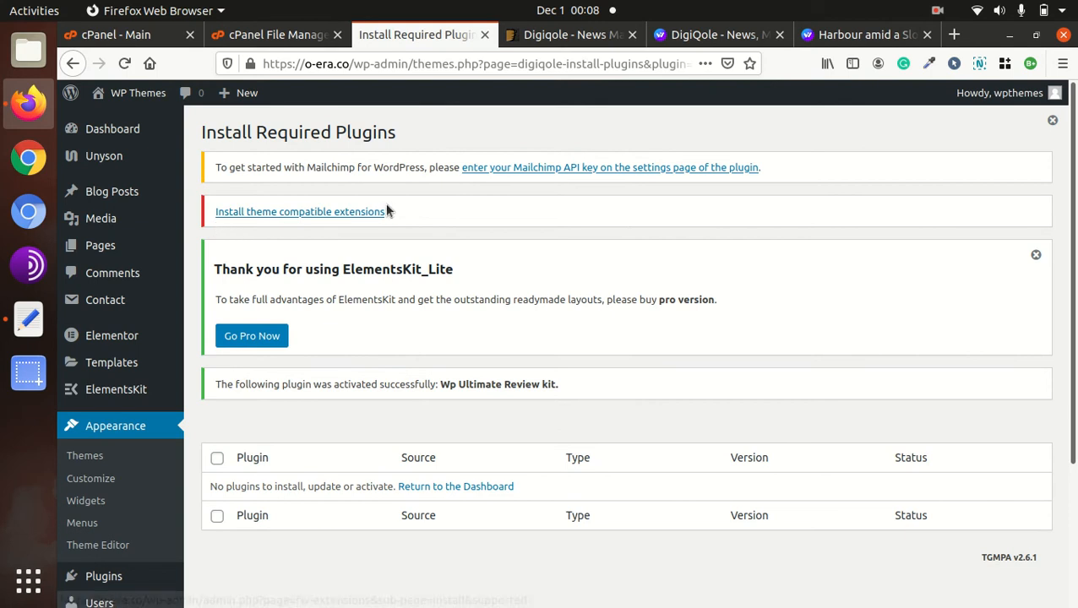
# - Install the theme-compatible Backup & Demo Content extension for Unyson and return to the extensions page
pyautogui.click(292, 214)
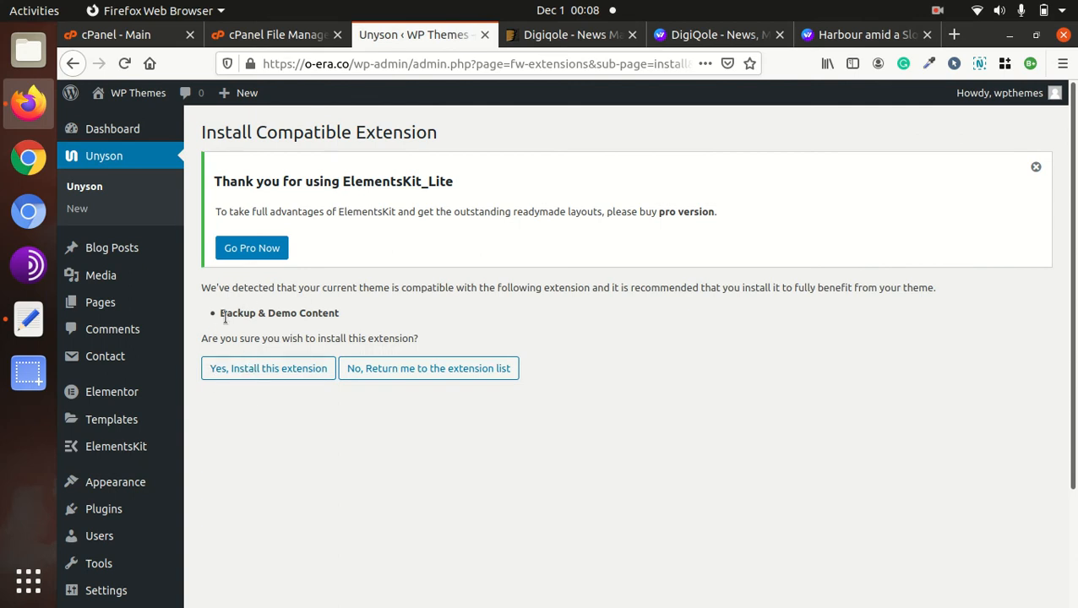
pyautogui.moveTo(225, 318); pyautogui.dragTo(328, 315)
pyautogui.click(382, 324)
pyautogui.moveTo(342, 314); pyautogui.dragTo(233, 313)
pyautogui.click(263, 369)
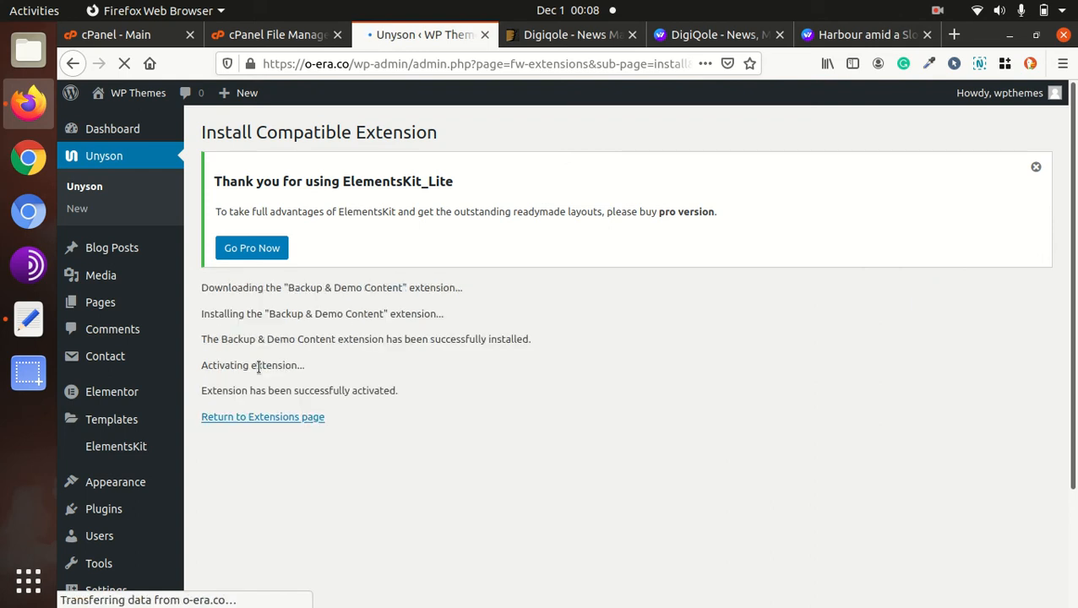
pyautogui.click(264, 418)
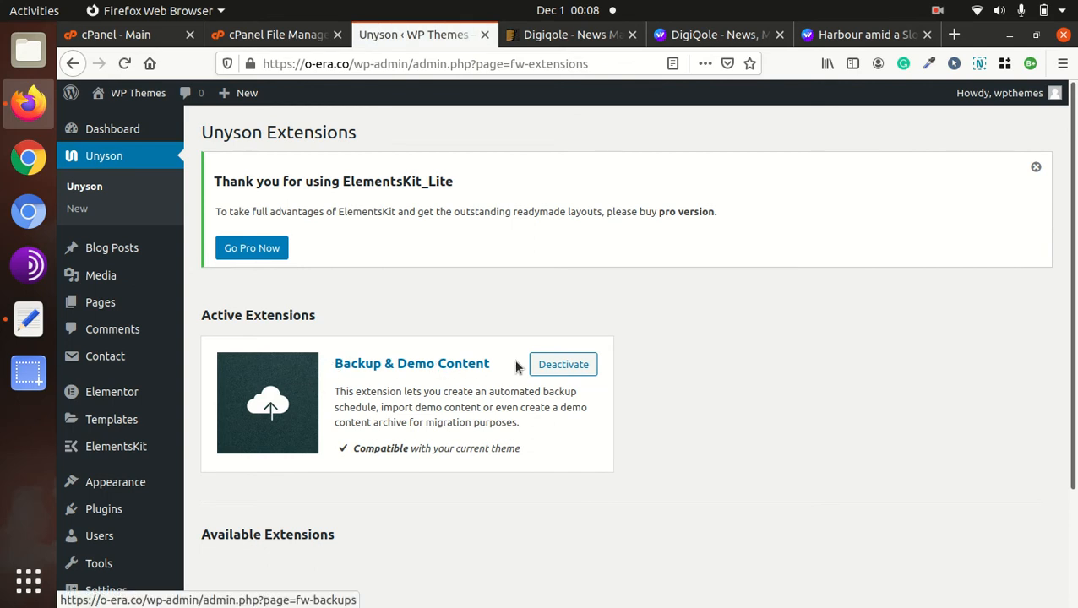
# - Open the site's front end in a new browser tab and examine its home page from header to sidebar widgets
pyautogui.scroll(-3, 592, 402)
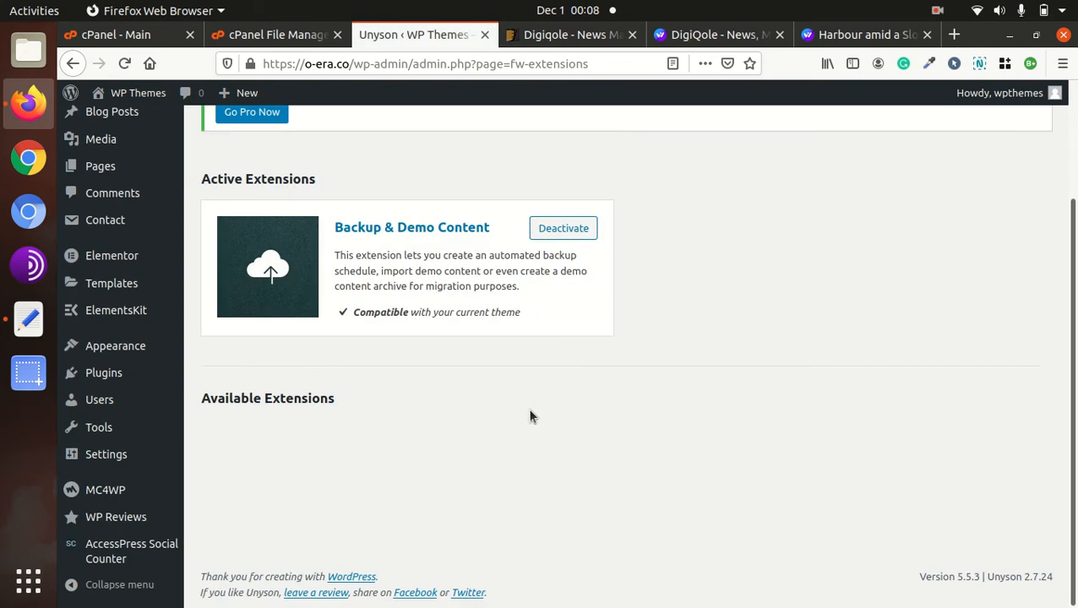
pyautogui.moveTo(105, 433)
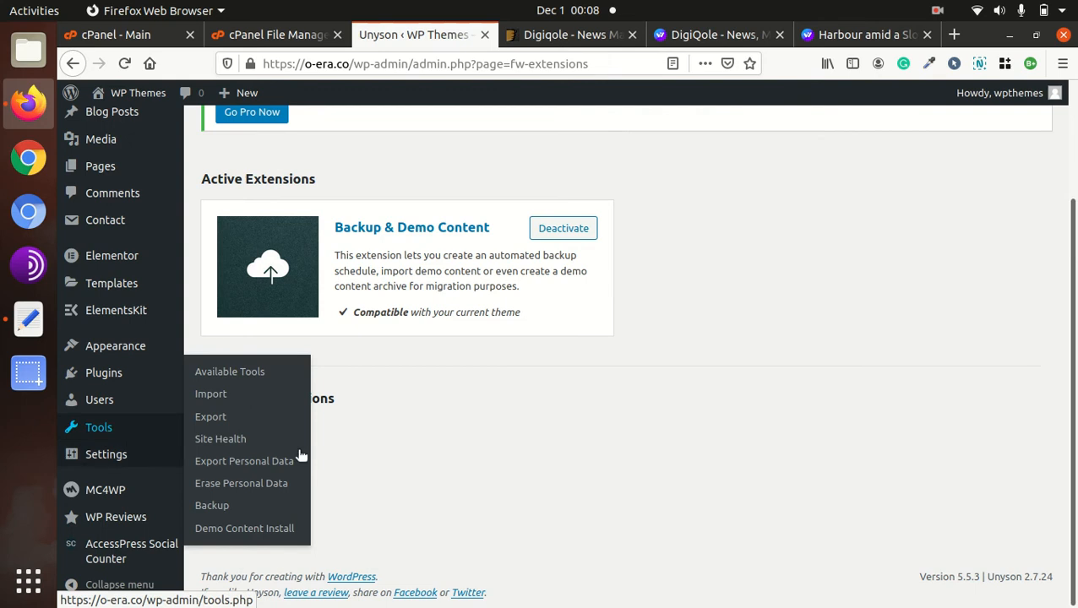
pyautogui.scroll(2, 354, 409)
pyautogui.moveTo(127, 93)
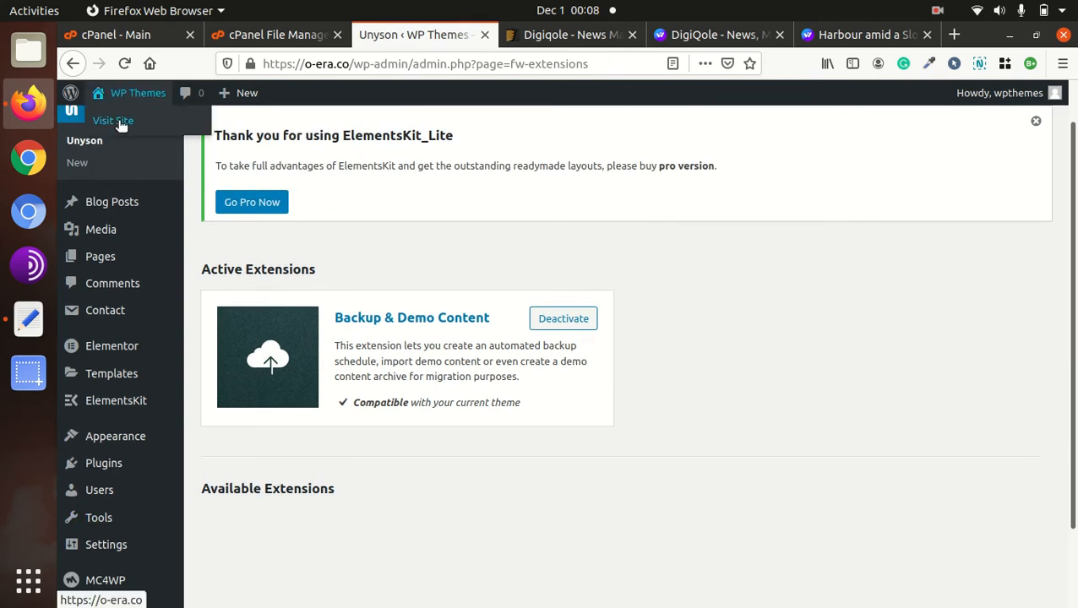
pyautogui.middleClick(122, 124)
pyautogui.click(492, 46)
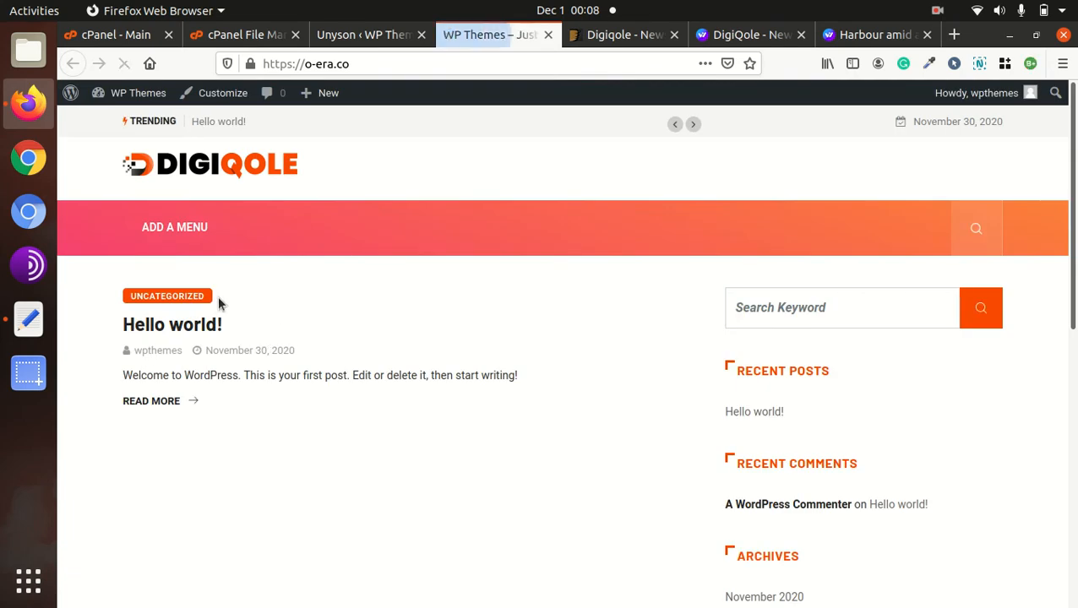
pyautogui.scroll(-3, 449, 372)
pyautogui.scroll(-2, 448, 373)
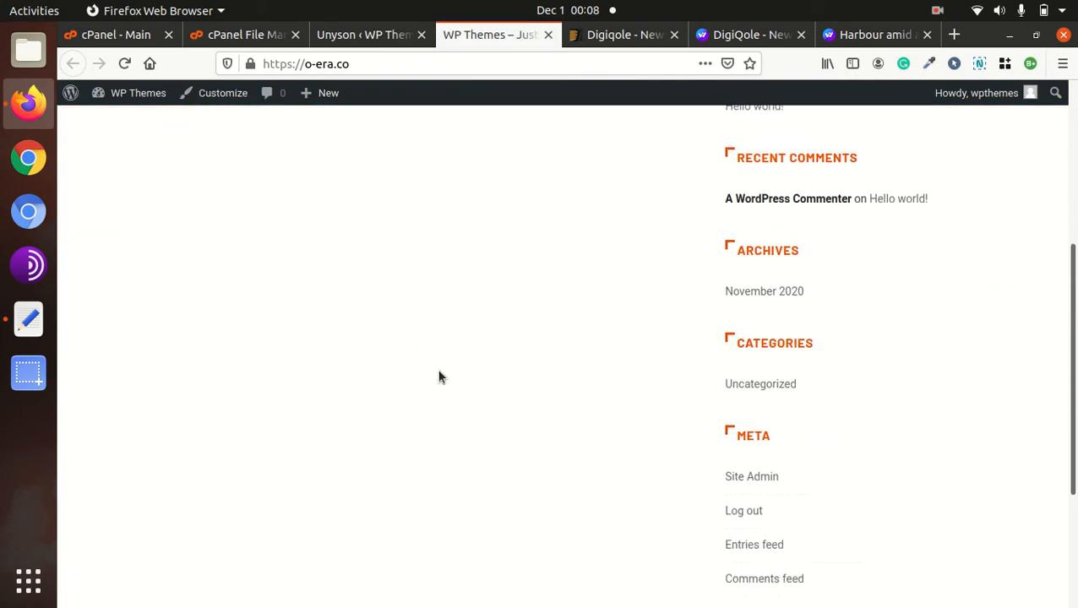
pyautogui.scroll(5, 437, 370)
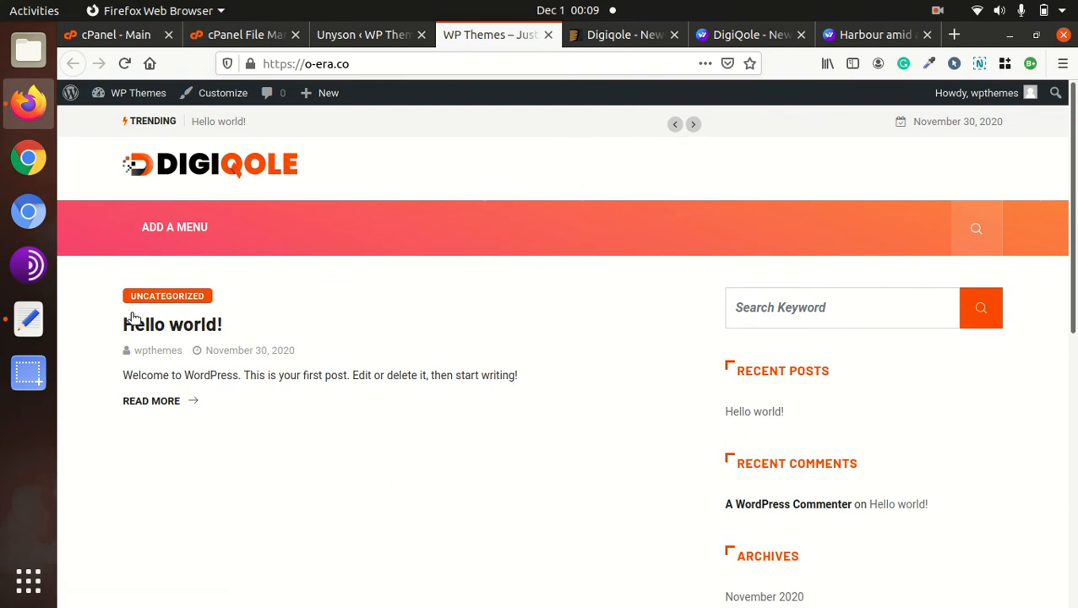
pyautogui.scroll(-4, 743, 391)
pyautogui.scroll(-1, 732, 396)
pyautogui.scroll(5, 730, 394)
# - Return to the WordPress admin tab and open the Demo Content Install page
pyautogui.click(359, 43)
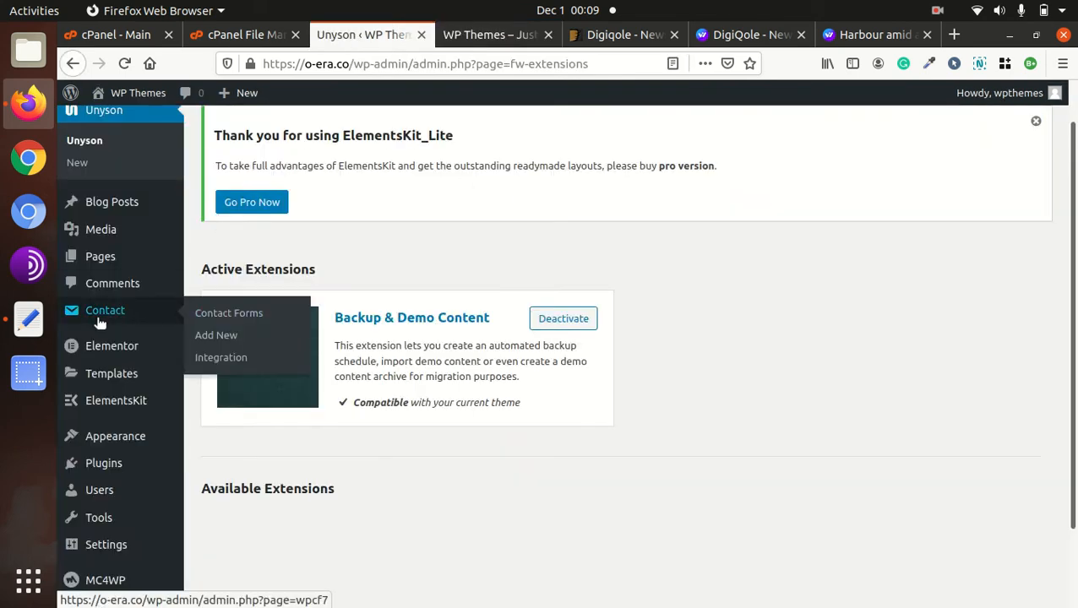
pyautogui.moveTo(120, 448)
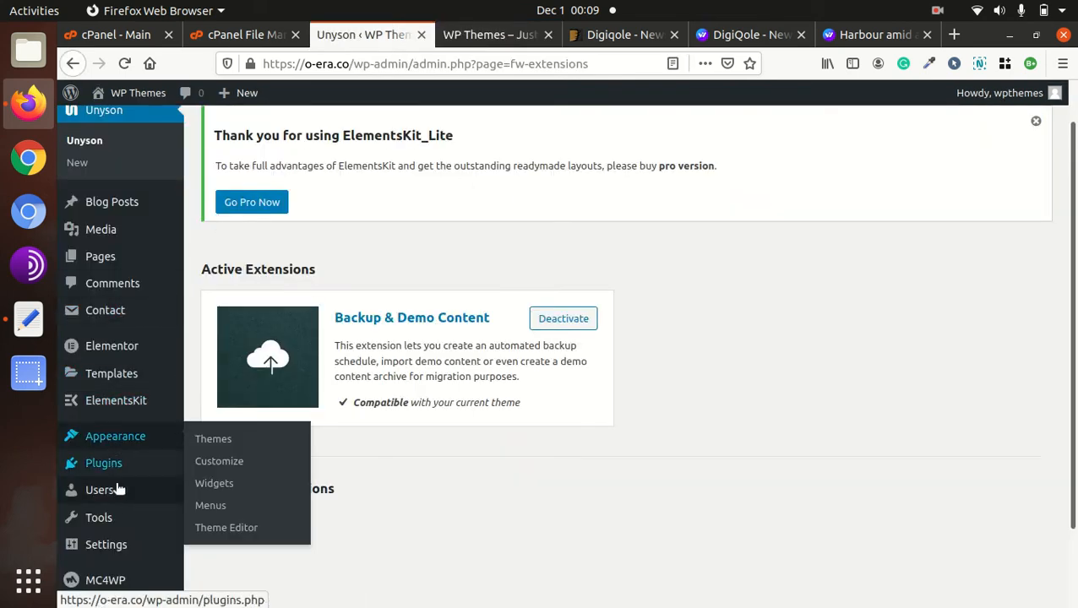
pyautogui.scroll(-2, 91, 482)
pyautogui.moveTo(109, 505)
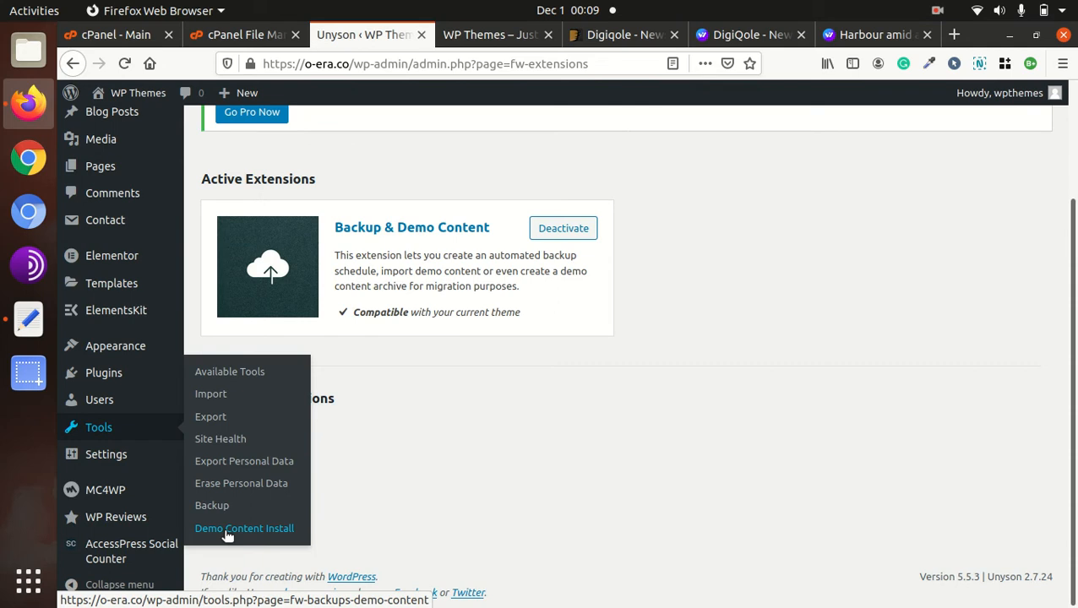
pyautogui.click(227, 530)
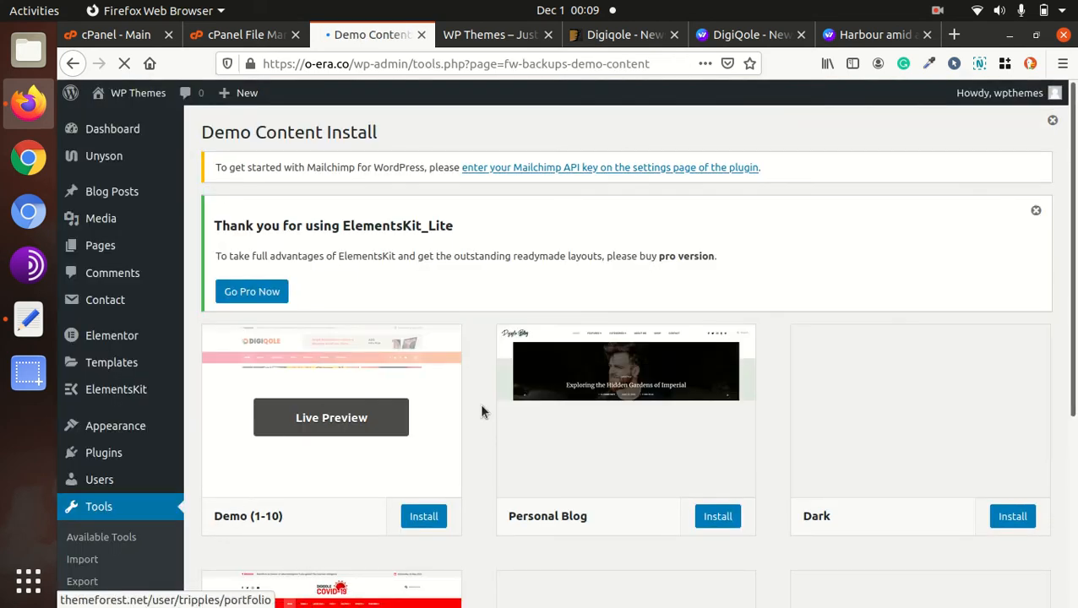
# - Look through the available theme demos and install Demo (1-10), accepting the replacement of the site's current content
pyautogui.scroll(-3, 512, 416)
pyautogui.scroll(2, 436, 423)
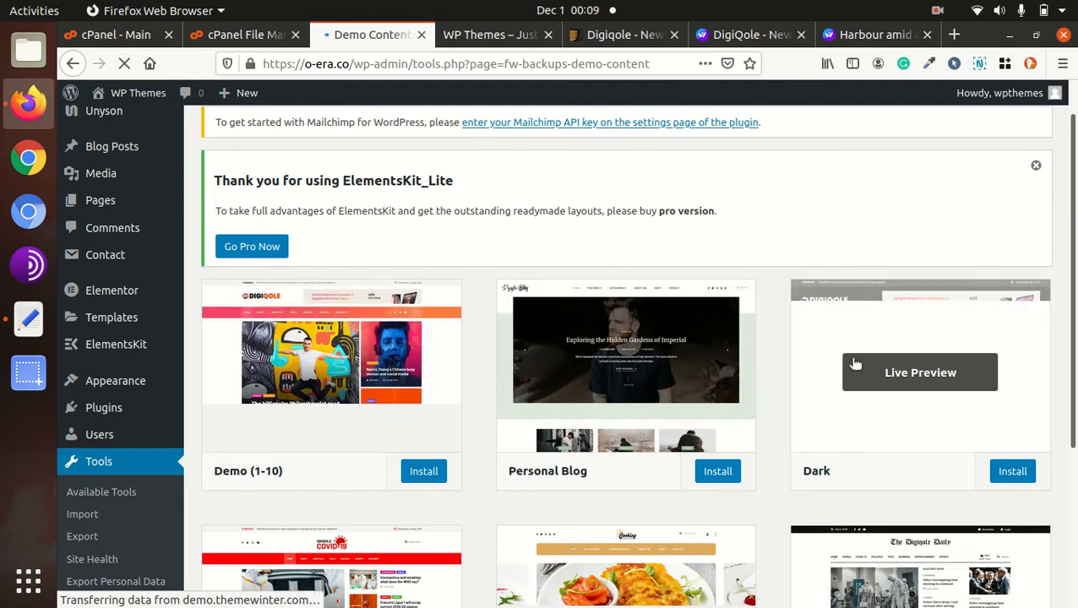
pyautogui.scroll(-4, 888, 372)
pyautogui.scroll(3, 315, 435)
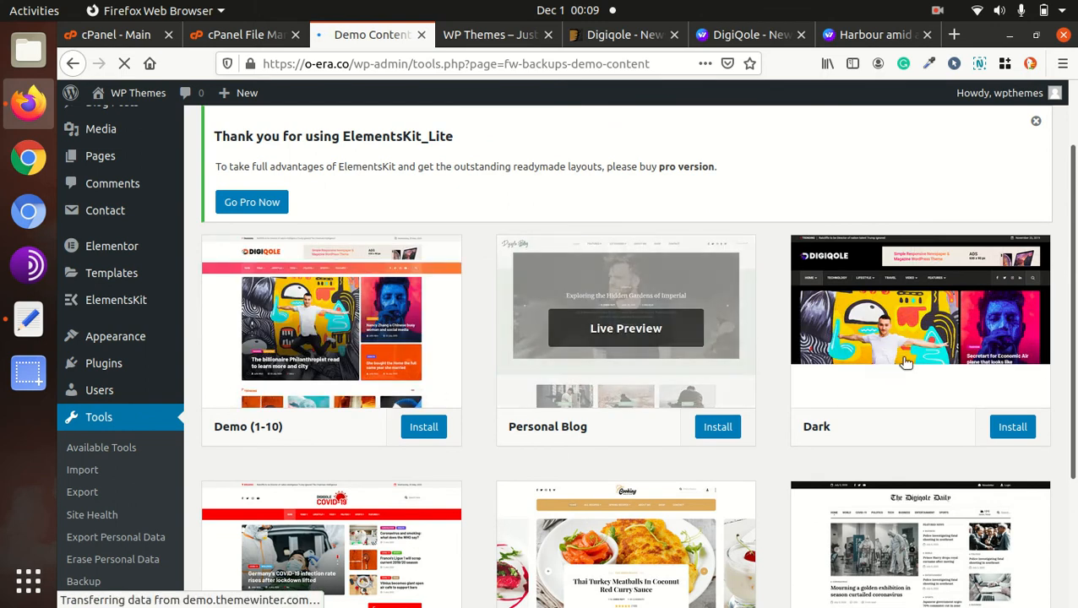
pyautogui.scroll(-2, 946, 373)
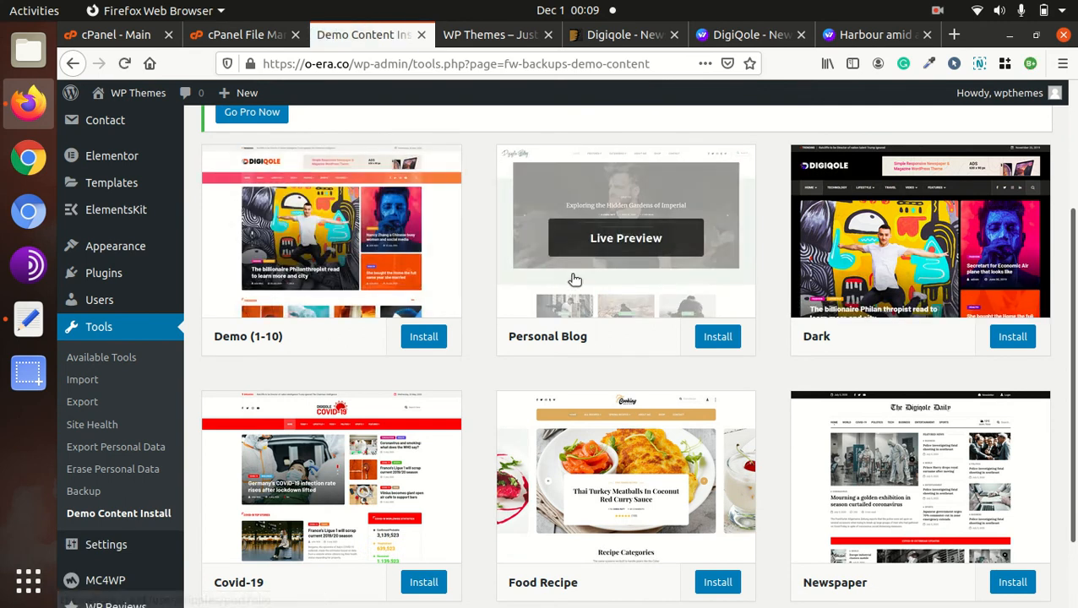
pyautogui.scroll(-2, 918, 382)
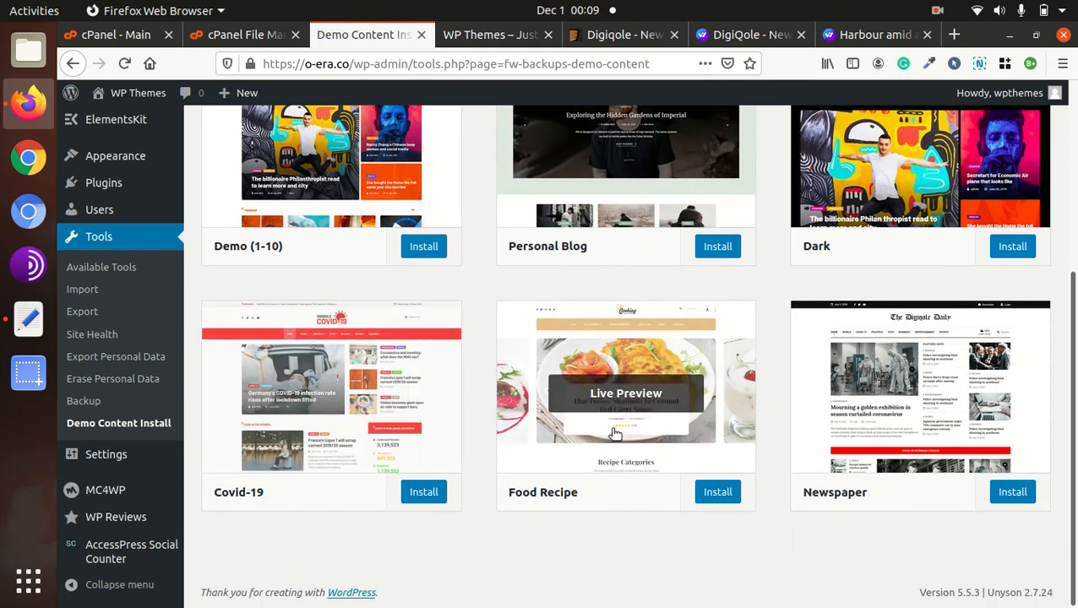
pyautogui.scroll(5, 697, 525)
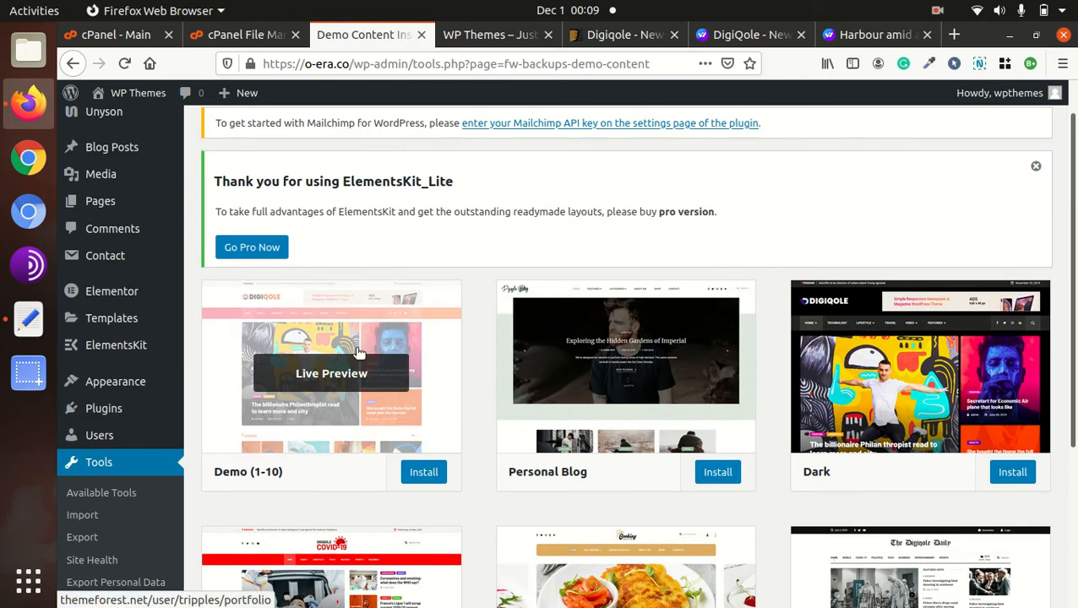
pyautogui.click(414, 478)
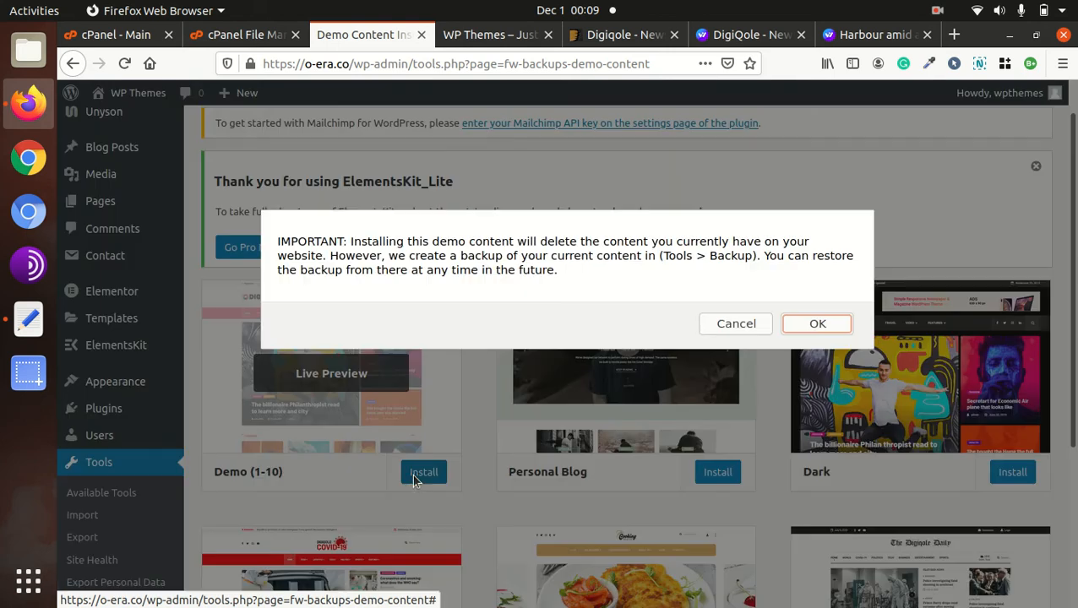
pyautogui.click(801, 329)
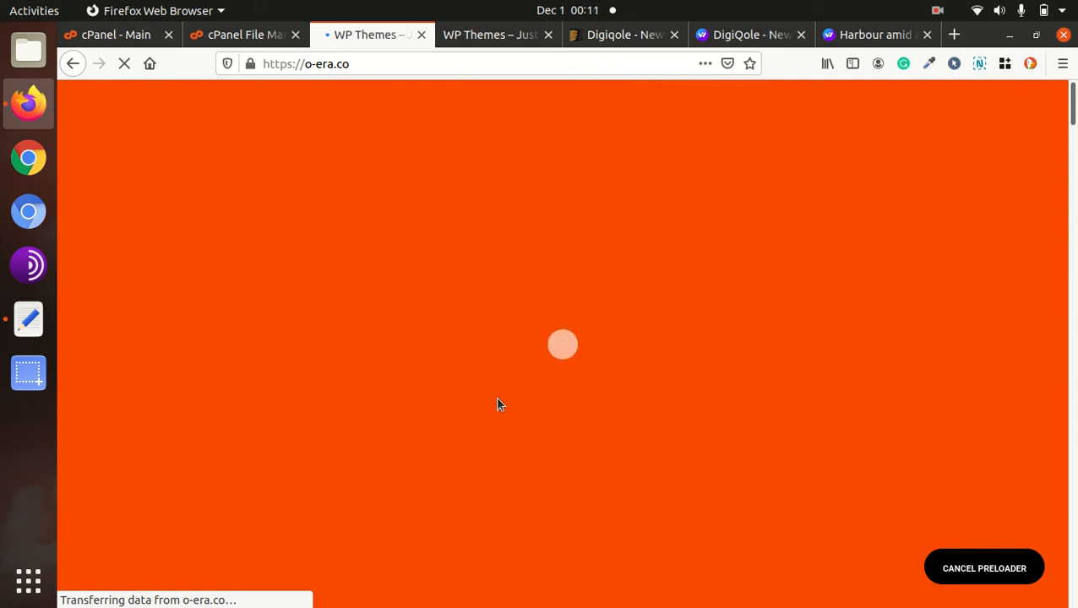
# - Cancel the preloader on the site's front end and examine the imported demo home page, including its Home layout variants and post sections
pyautogui.click(954, 570)
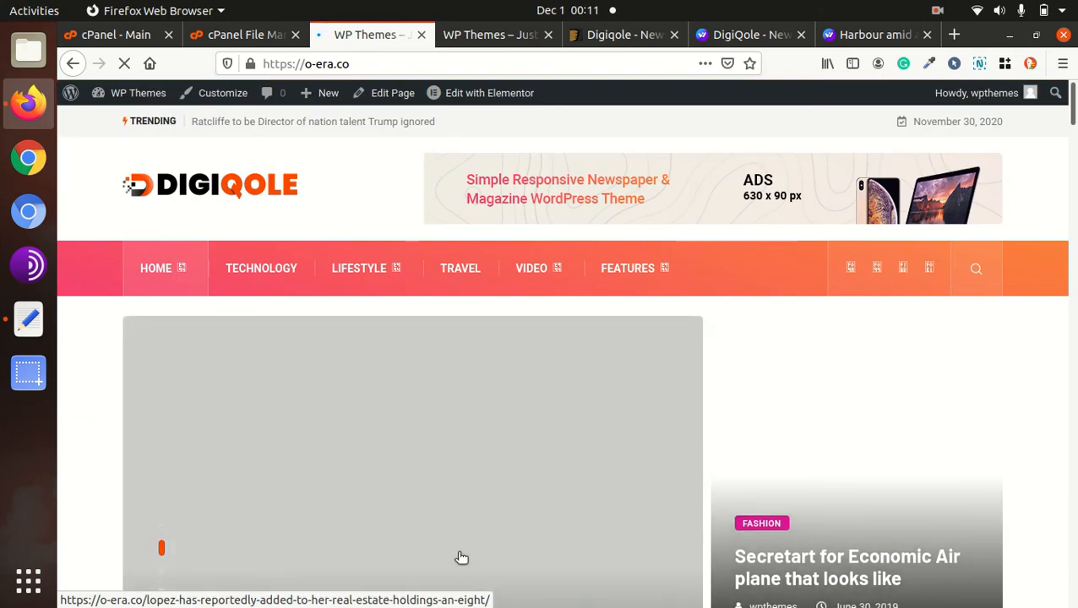
pyautogui.scroll(-3, 435, 397)
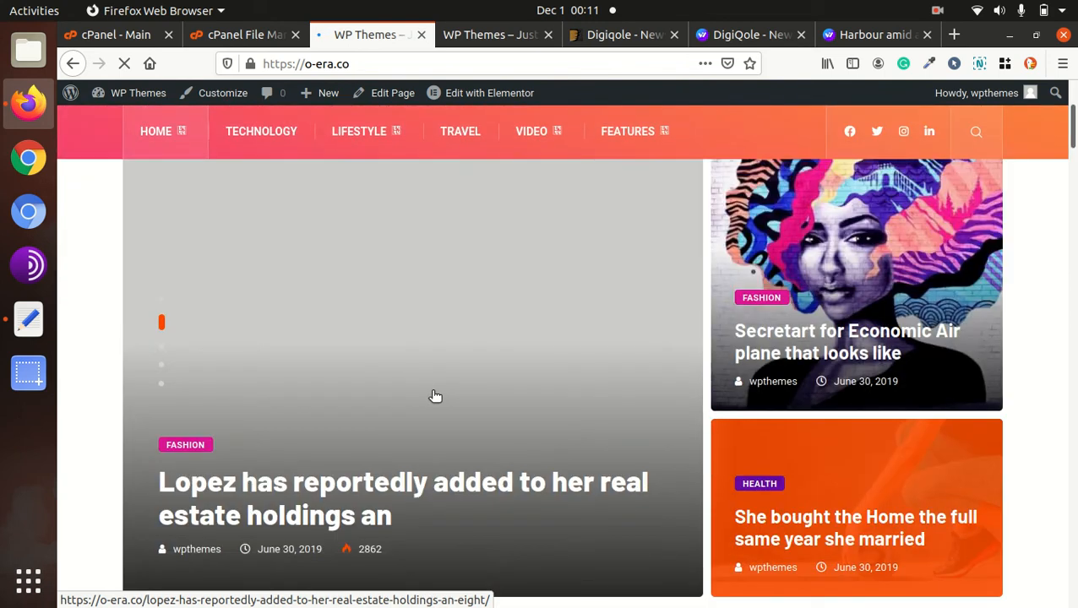
pyautogui.scroll(3, 435, 396)
pyautogui.scroll(-10, 435, 396)
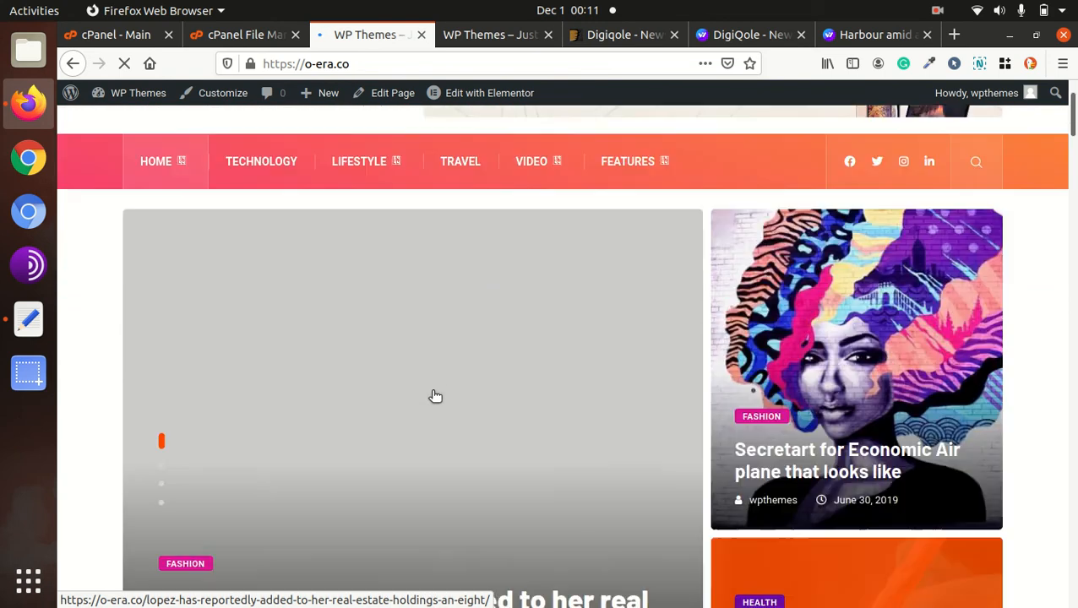
pyautogui.scroll(-5, 433, 397)
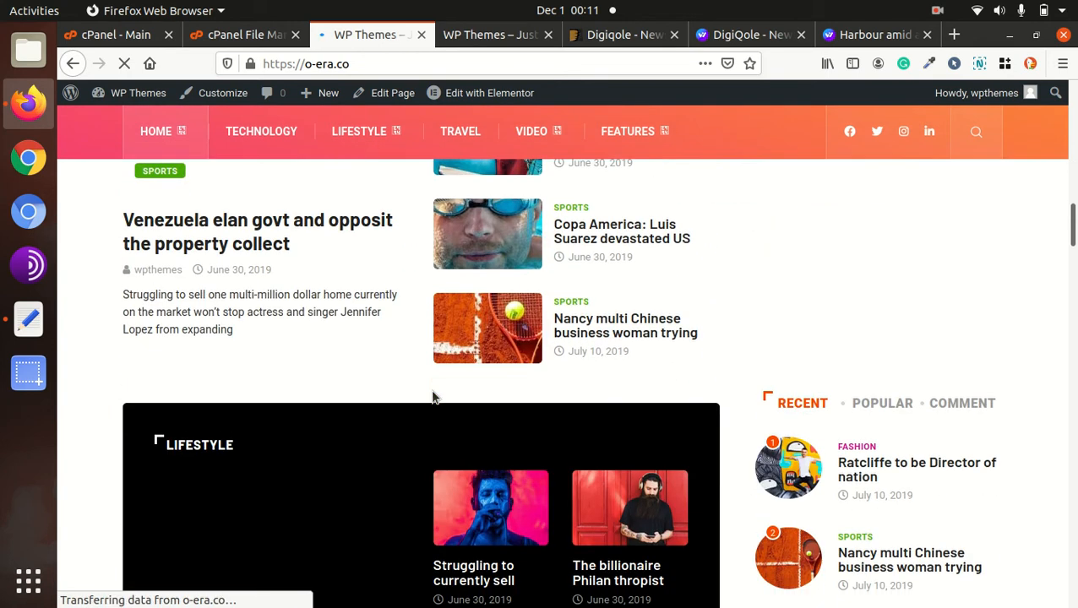
pyautogui.scroll(10, 433, 397)
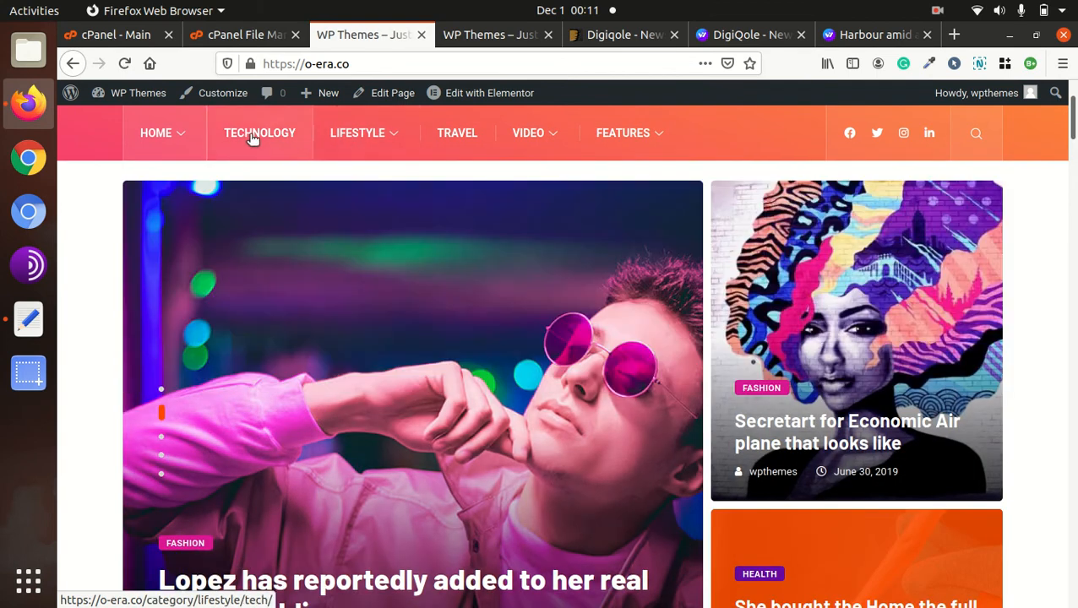
pyautogui.moveTo(188, 137)
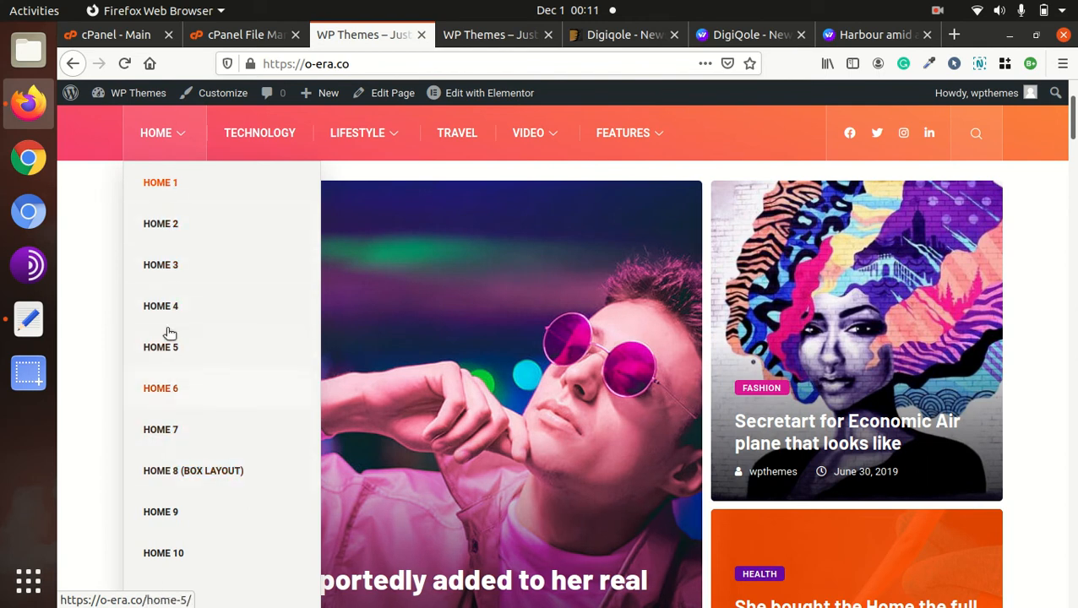
pyautogui.scroll(-3, 195, 321)
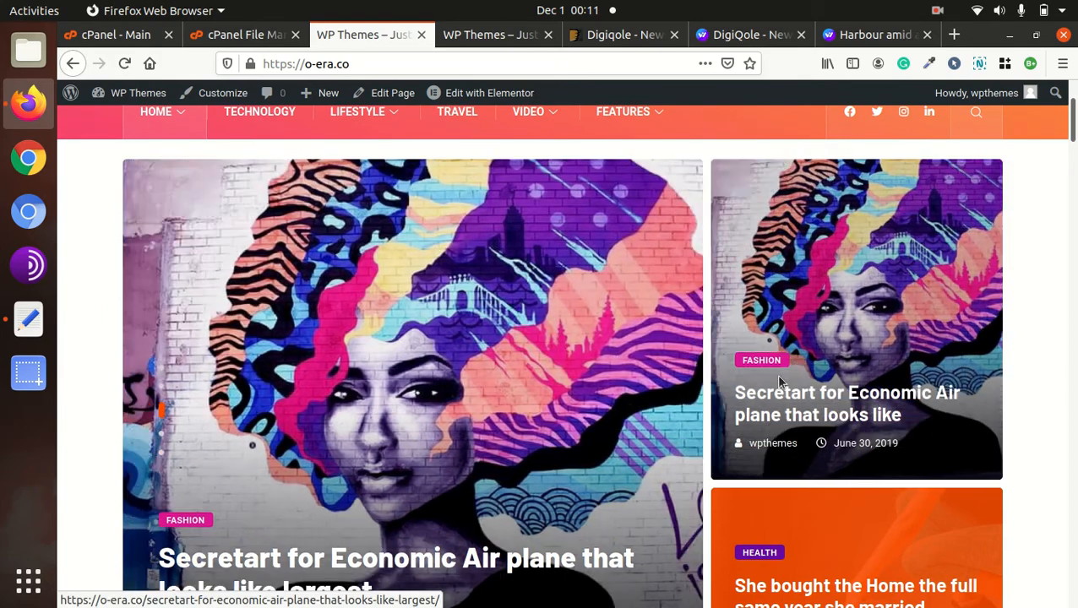
pyautogui.scroll(-6, 488, 382)
pyautogui.scroll(-8, 757, 356)
pyautogui.scroll(-15, 613, 341)
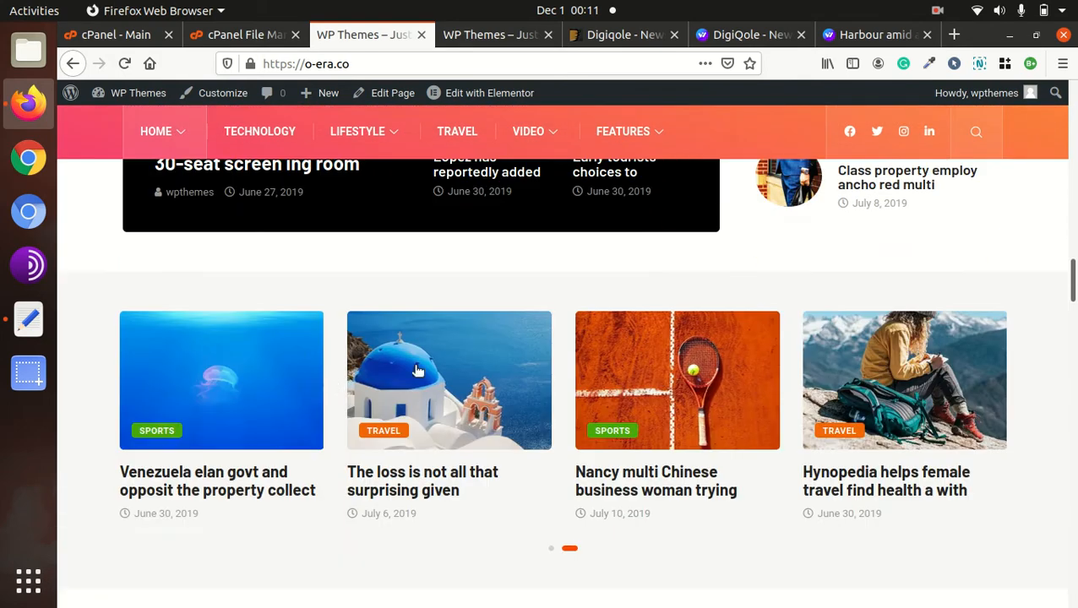
pyautogui.scroll(-20, 809, 330)
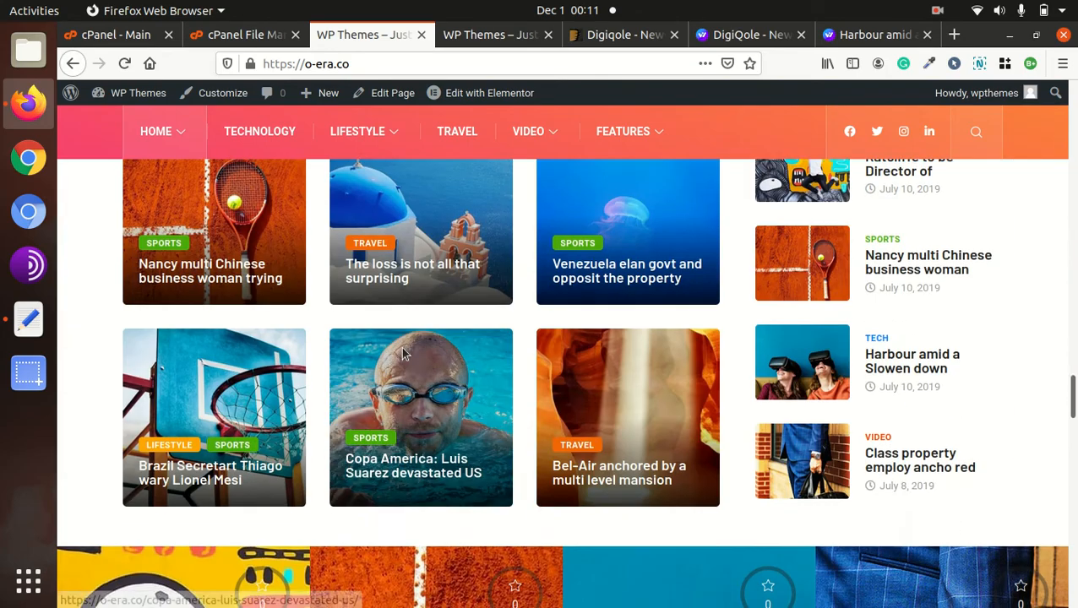
# - Examine the rest of the imported demo home page, from the post grids and Read Next section down to the footer
pyautogui.scroll(5, 254, 355)
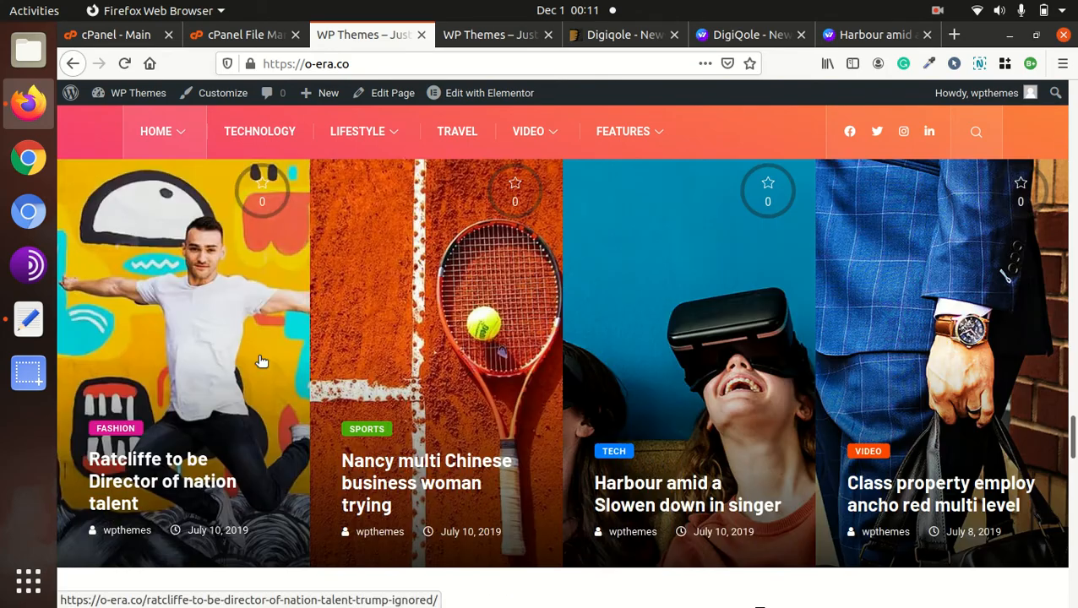
pyautogui.scroll(2, 302, 308)
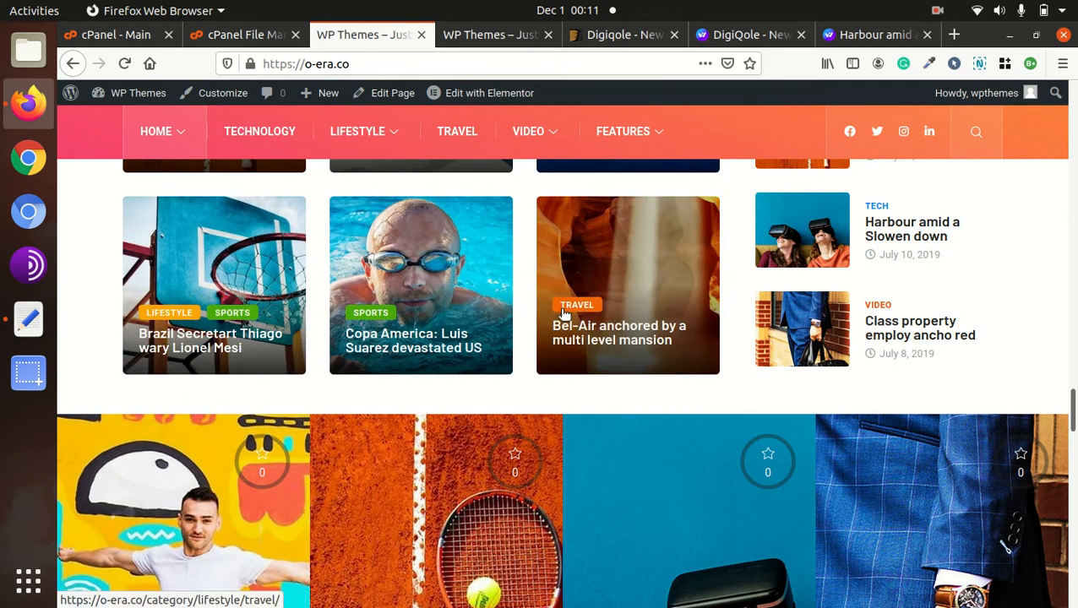
pyautogui.scroll(2, 650, 312)
pyautogui.scroll(-5, 355, 329)
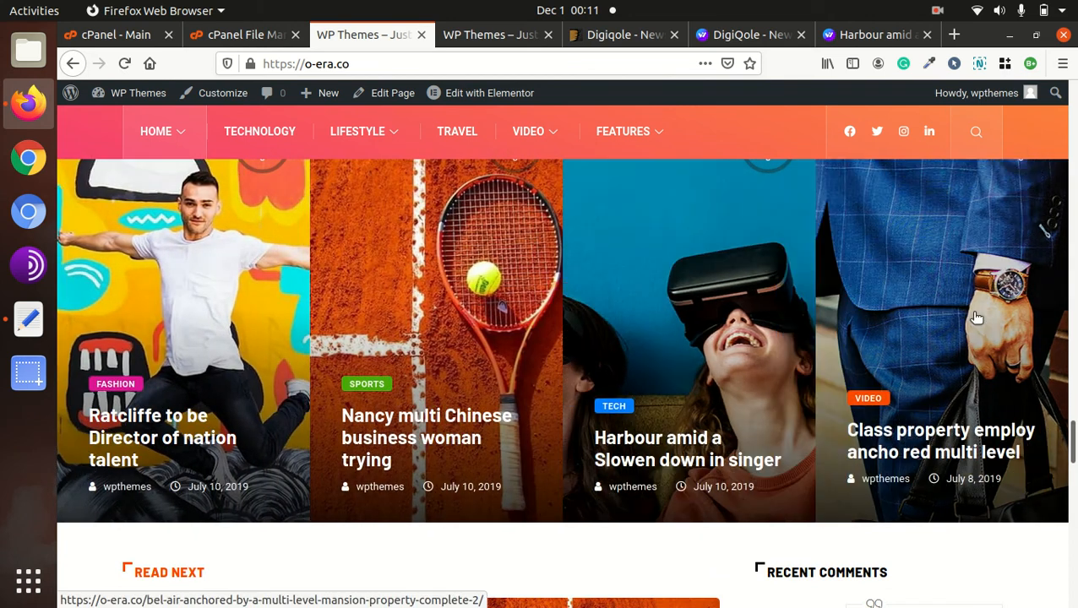
pyautogui.scroll(-4, 452, 330)
pyautogui.scroll(-10, 664, 345)
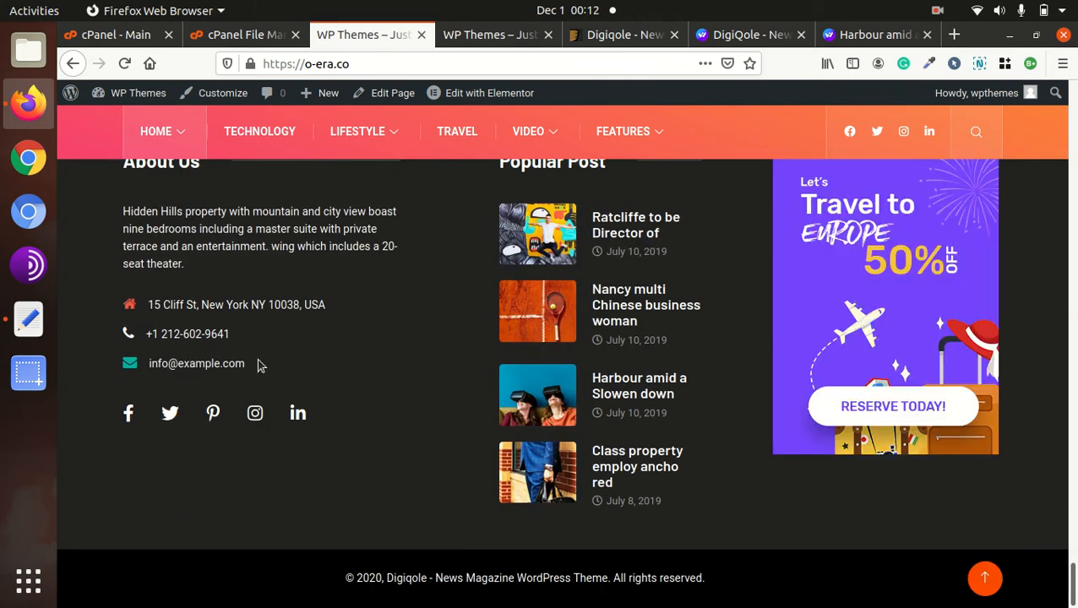
pyautogui.scroll(15, 259, 365)
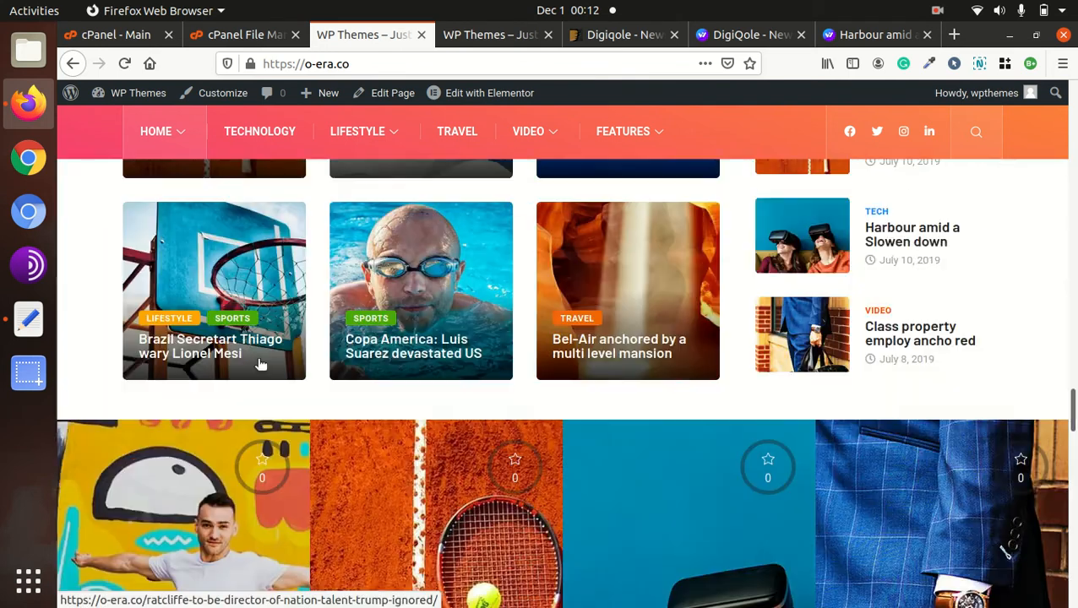
pyautogui.scroll(15, 260, 364)
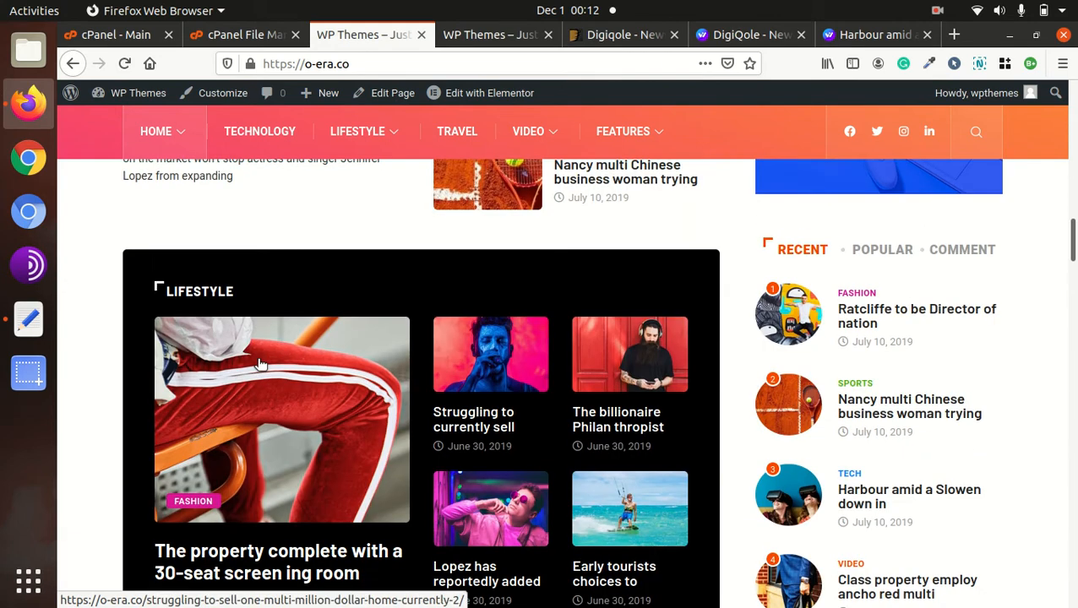
pyautogui.scroll(5, 260, 363)
# - Open the WordPress dashboard and review the admin menu entries from Elementor and Templates through WP Reviews and AccessPress Social Counter
pyautogui.moveTo(127, 94)
pyautogui.click(112, 124)
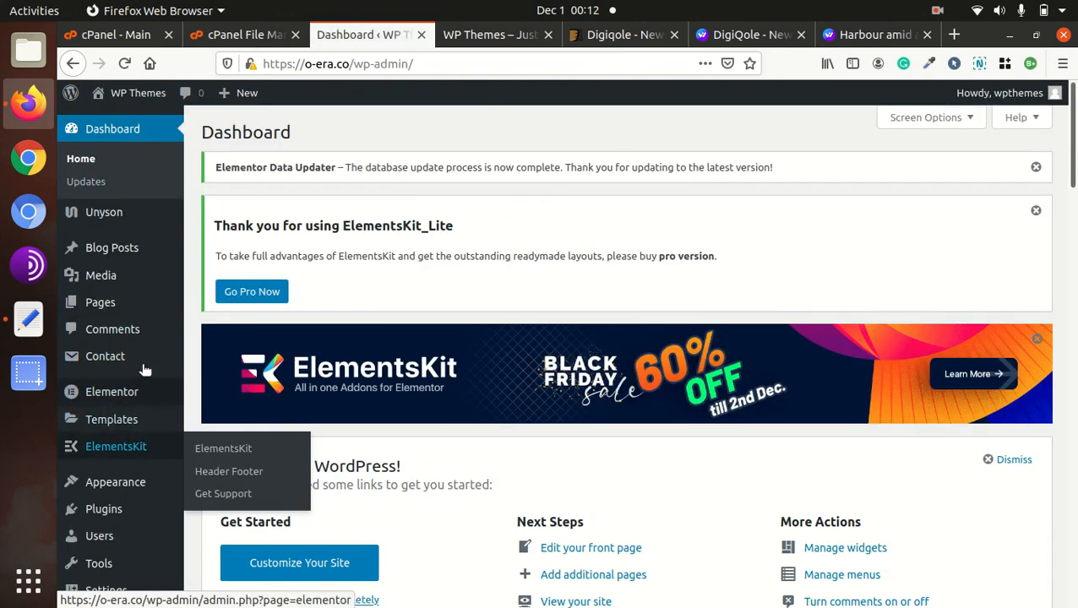
pyautogui.moveTo(121, 400)
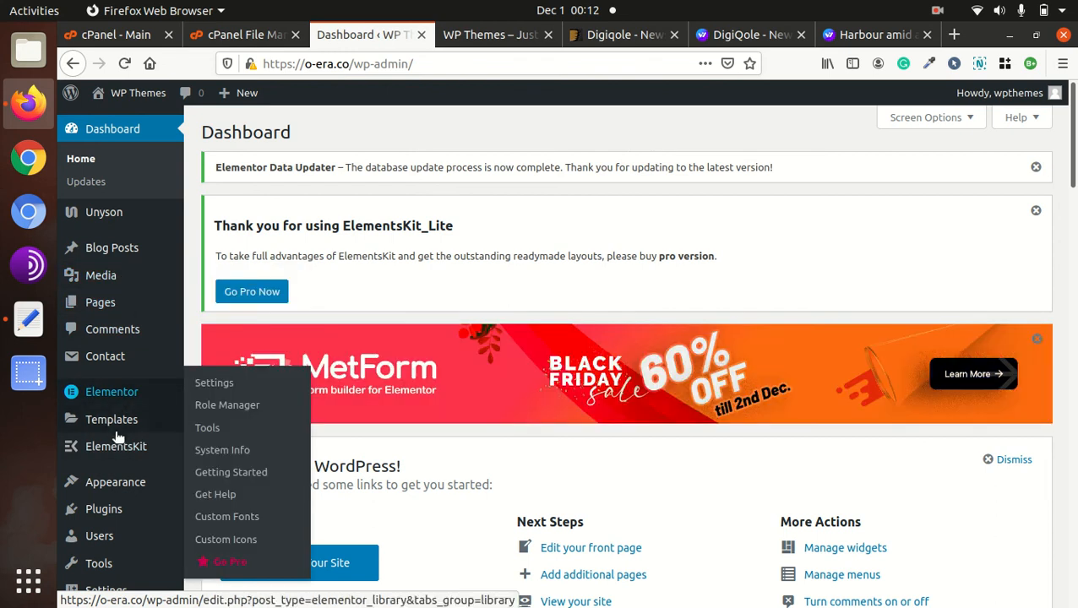
pyautogui.moveTo(119, 449)
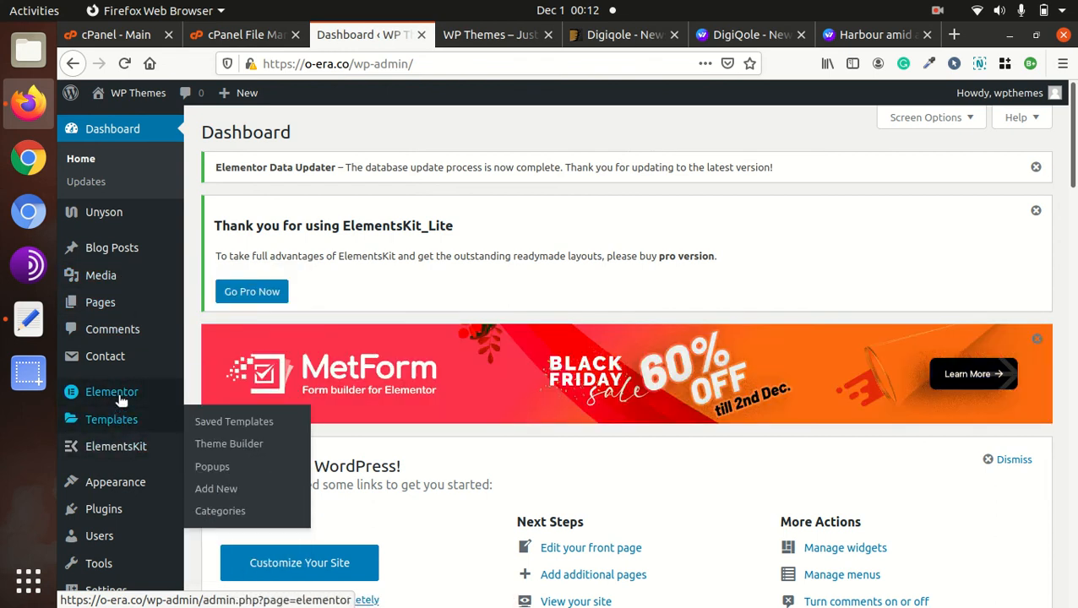
pyautogui.scroll(-3, 144, 336)
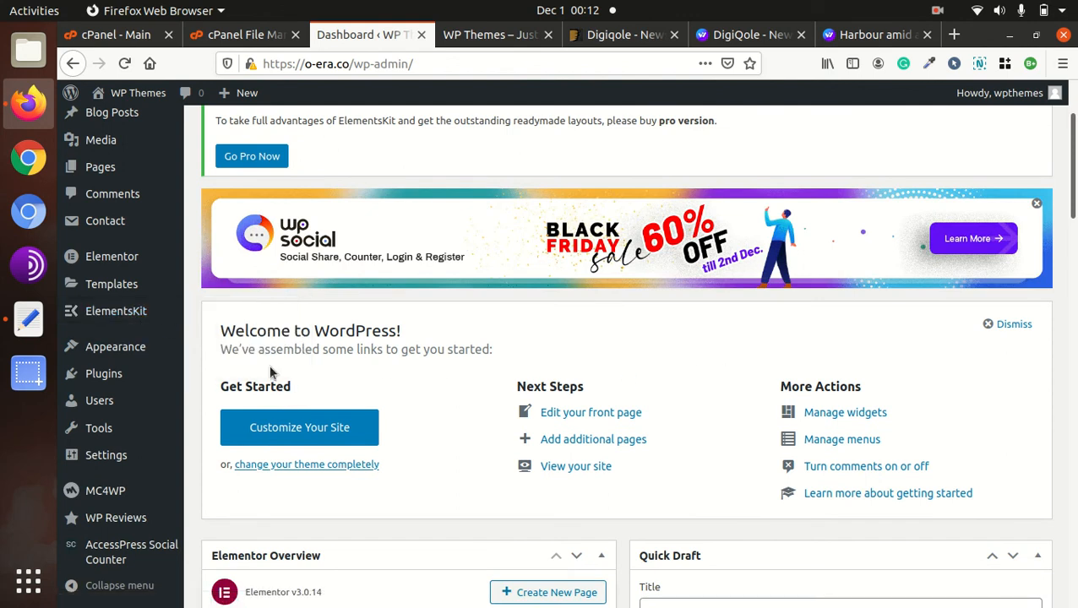
pyautogui.moveTo(162, 322)
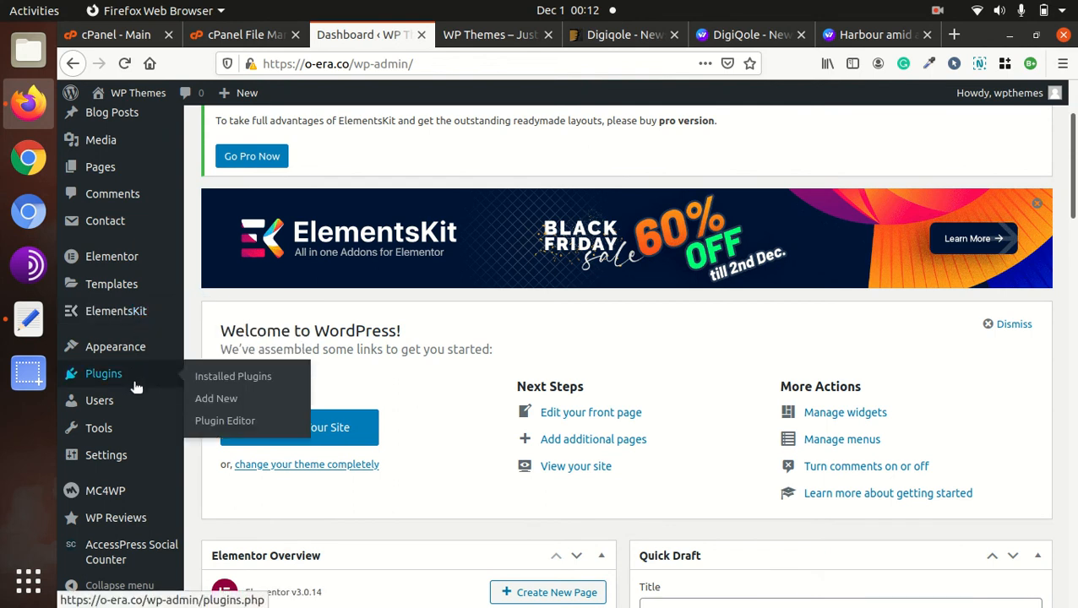
pyautogui.moveTo(148, 433)
pyautogui.moveTo(126, 354)
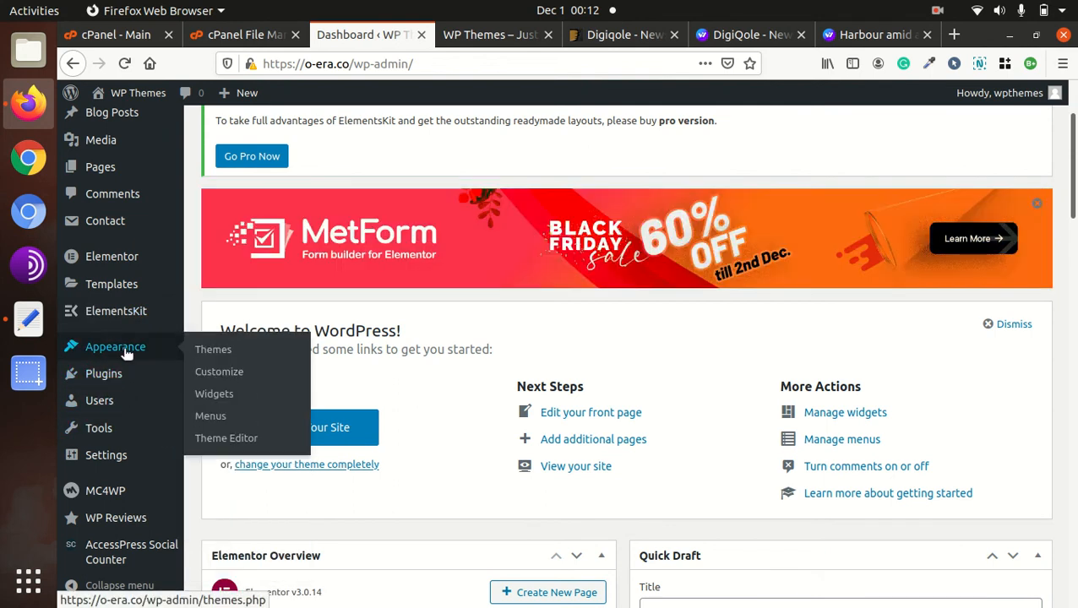
pyautogui.scroll(-3, 118, 385)
pyautogui.moveTo(117, 531)
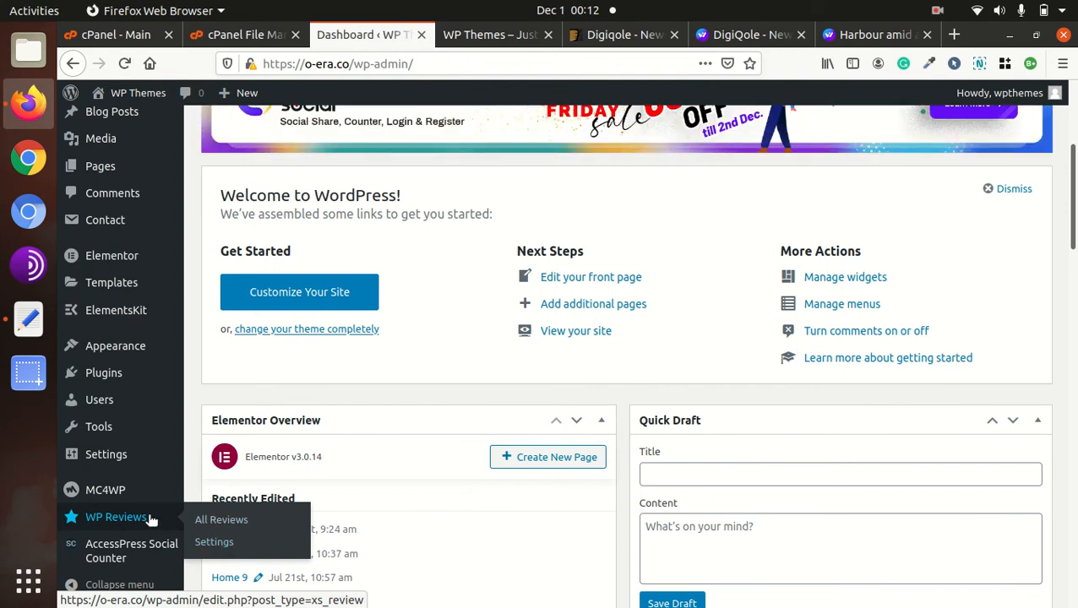
pyautogui.scroll(-4, 135, 548)
pyautogui.moveTo(137, 566)
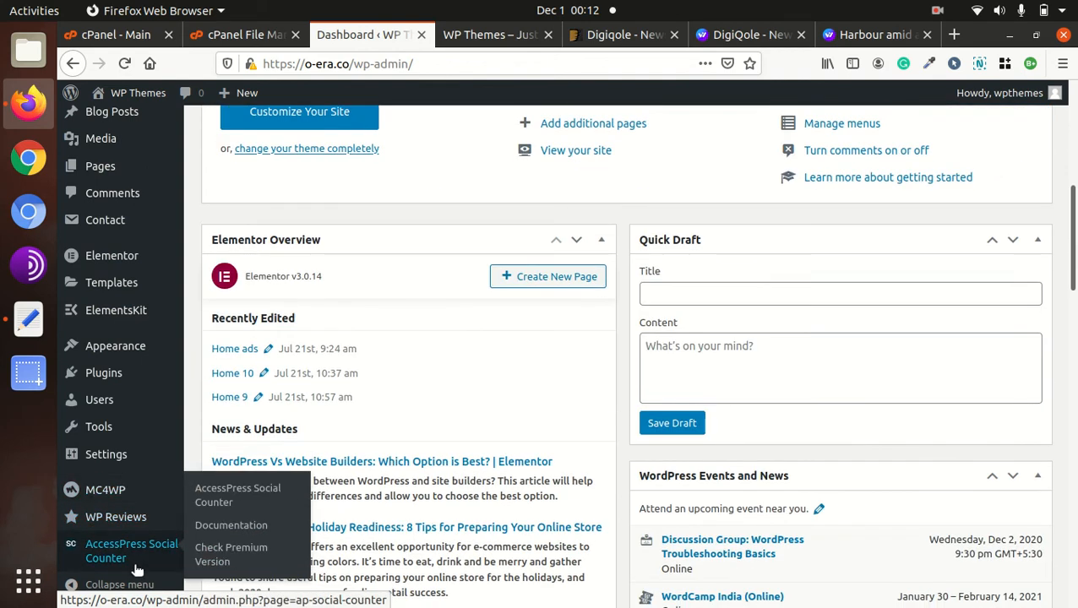
pyautogui.scroll(-4, 136, 439)
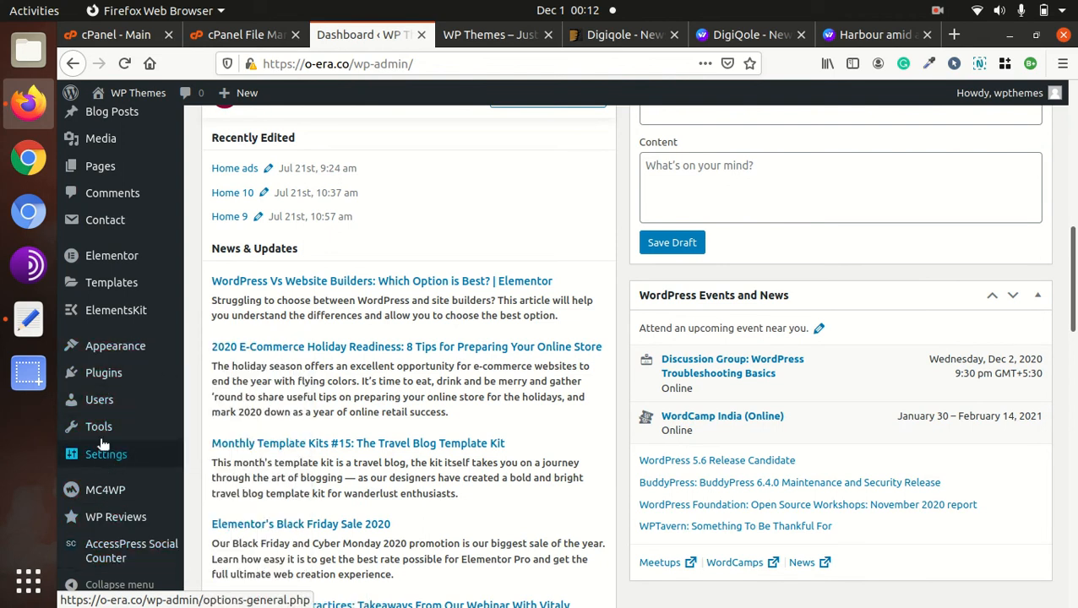
# - Look through the Appearance and Tools submenus and open the Available Tools page
pyautogui.scroll(3, 117, 400)
pyautogui.scroll(3, 117, 400)
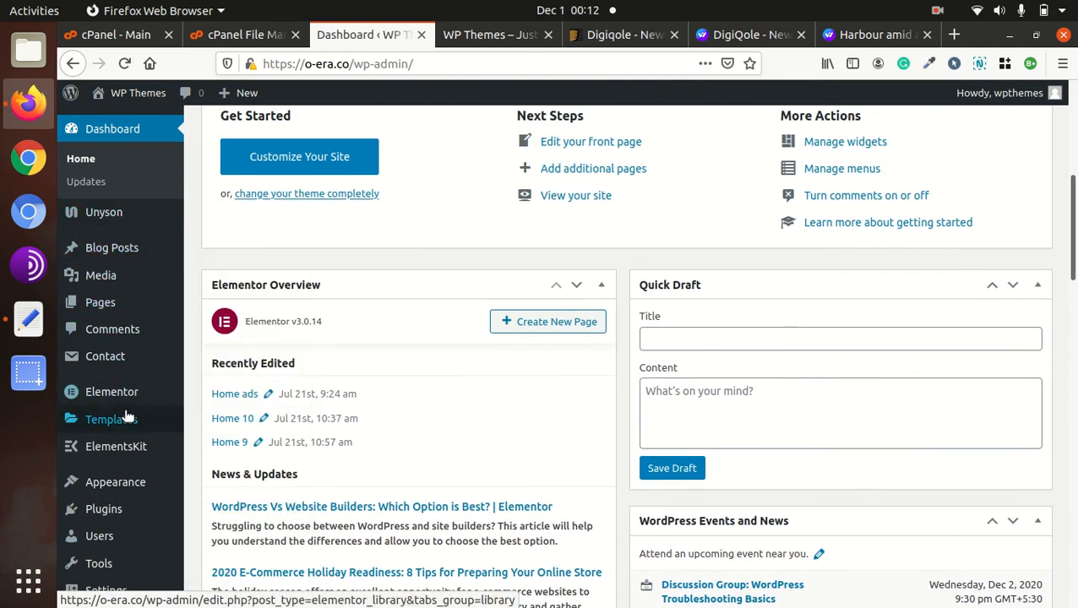
pyautogui.scroll(-3, 119, 474)
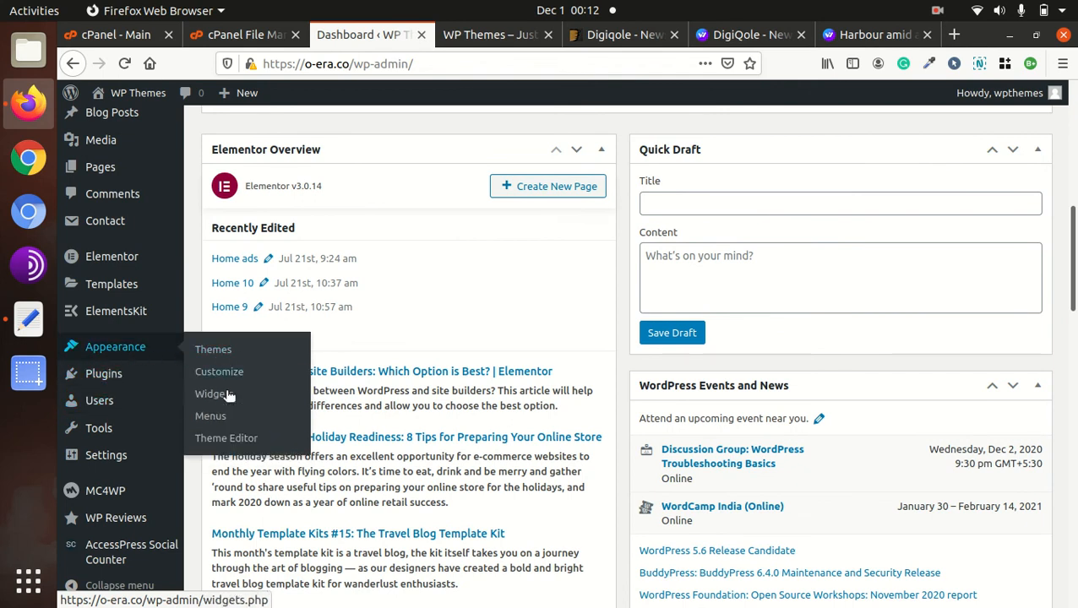
pyautogui.moveTo(133, 373)
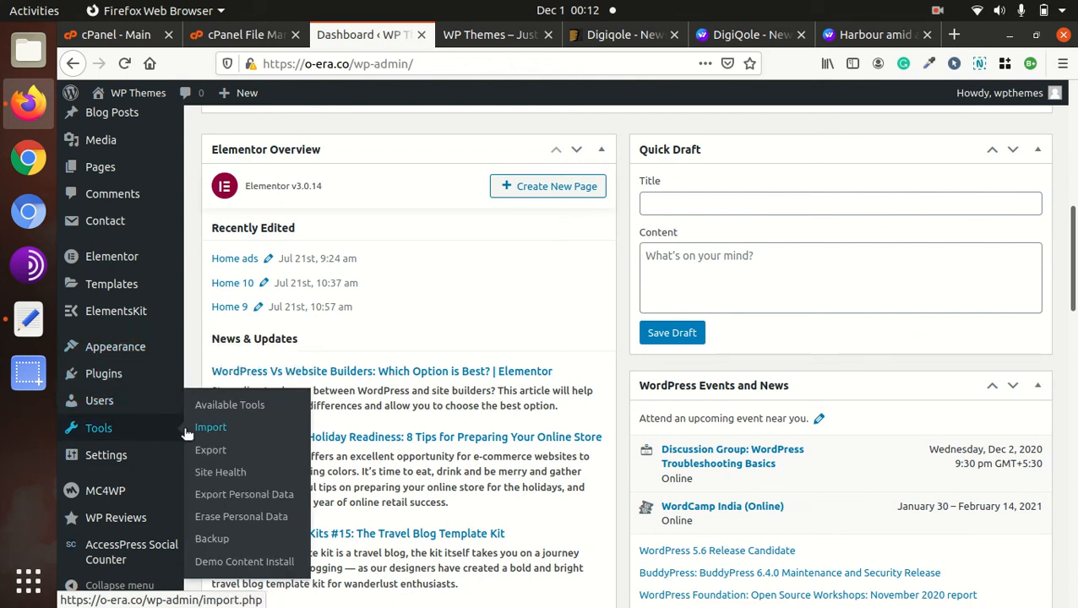
pyautogui.click(226, 407)
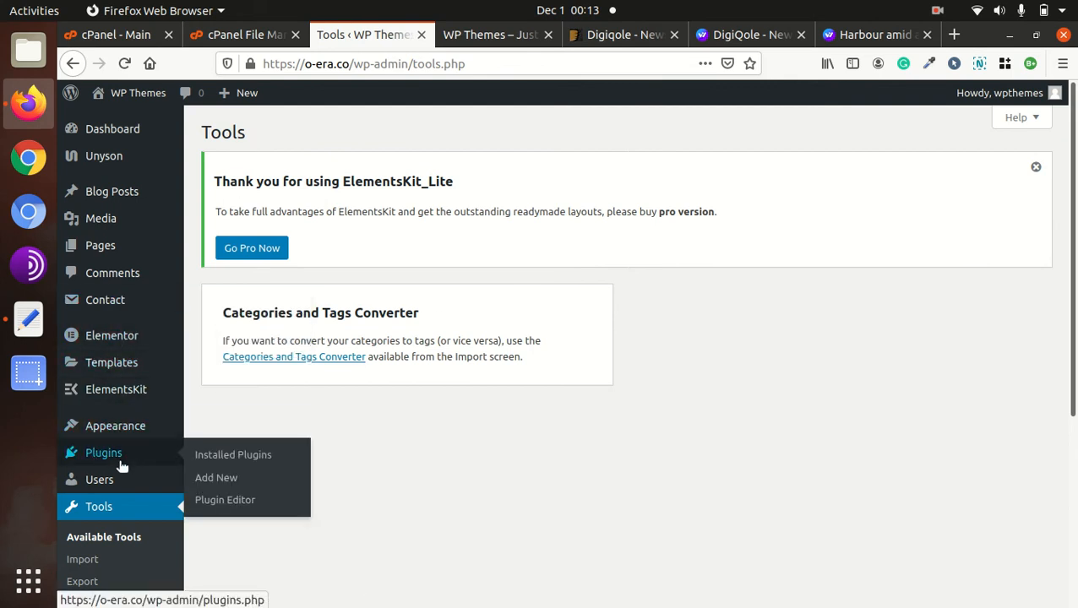
# - Open the Customizer's Theme settings and cancel the preloader in the site preview
pyautogui.moveTo(131, 435)
pyautogui.click(225, 453)
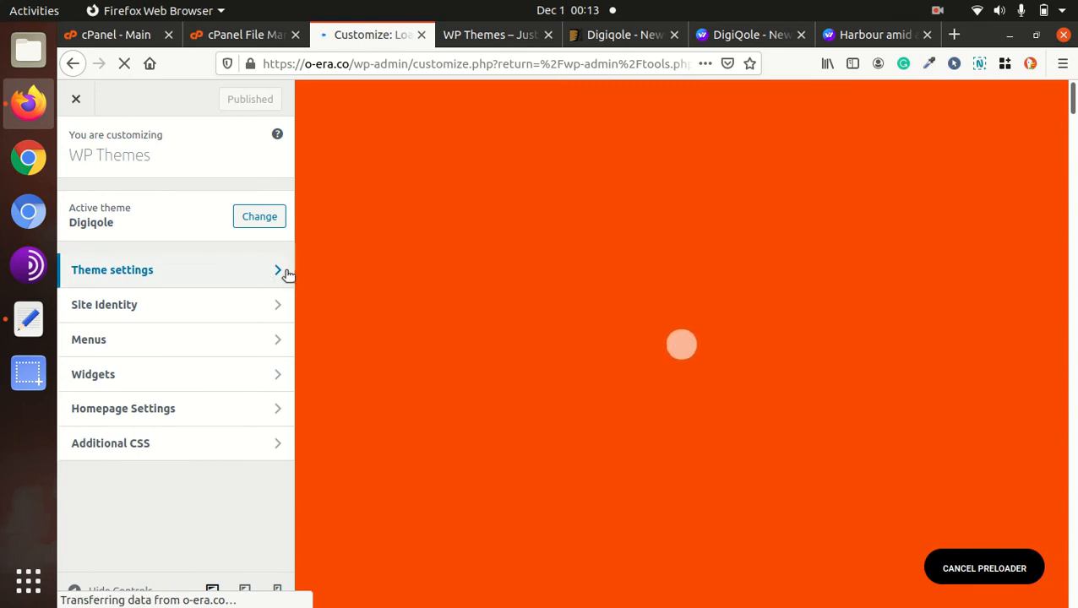
pyautogui.click(278, 279)
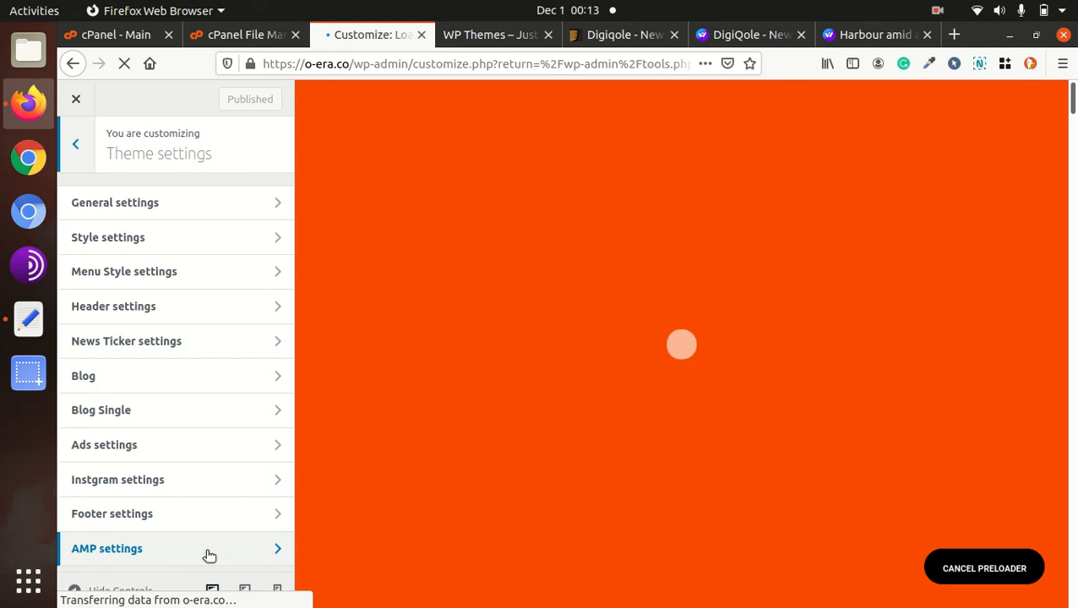
pyautogui.click(987, 567)
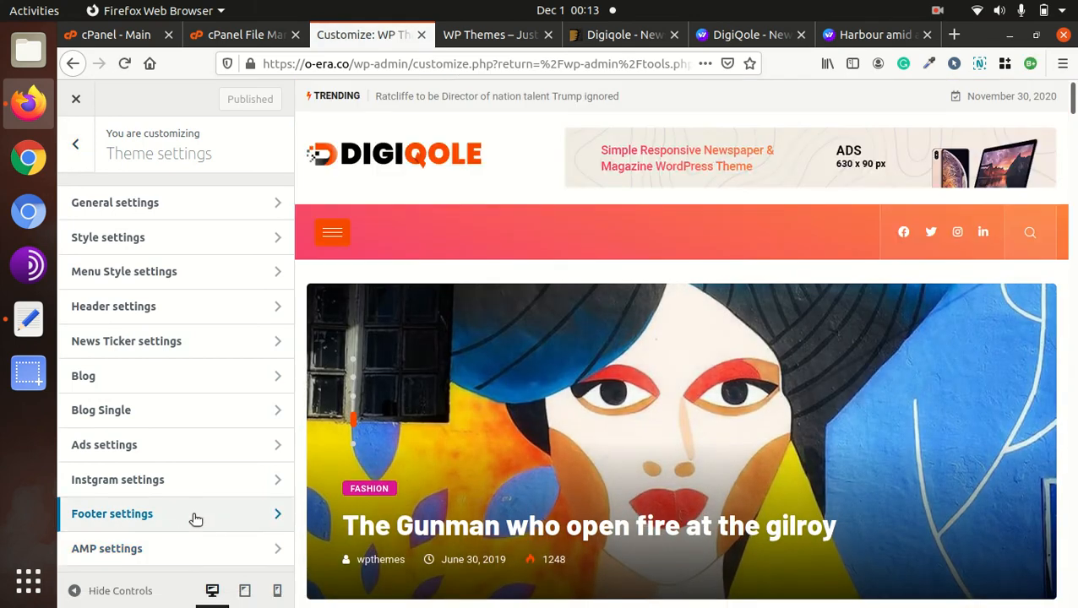
# - Review the AMP settings from header logo to back-to-top option, and return to the Theme settings list
pyautogui.click(163, 550)
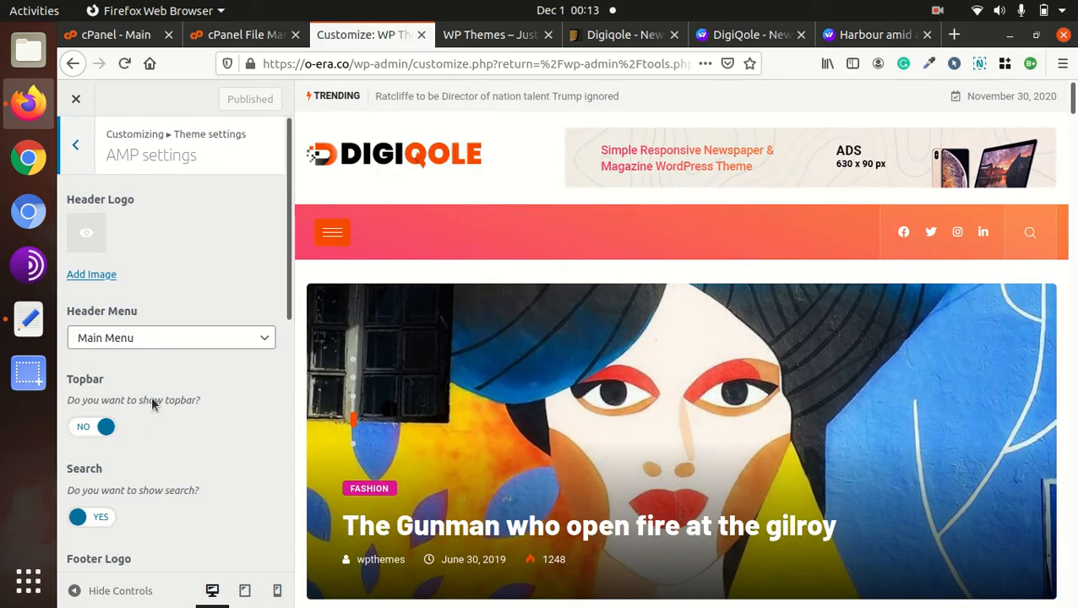
pyautogui.scroll(-6, 186, 296)
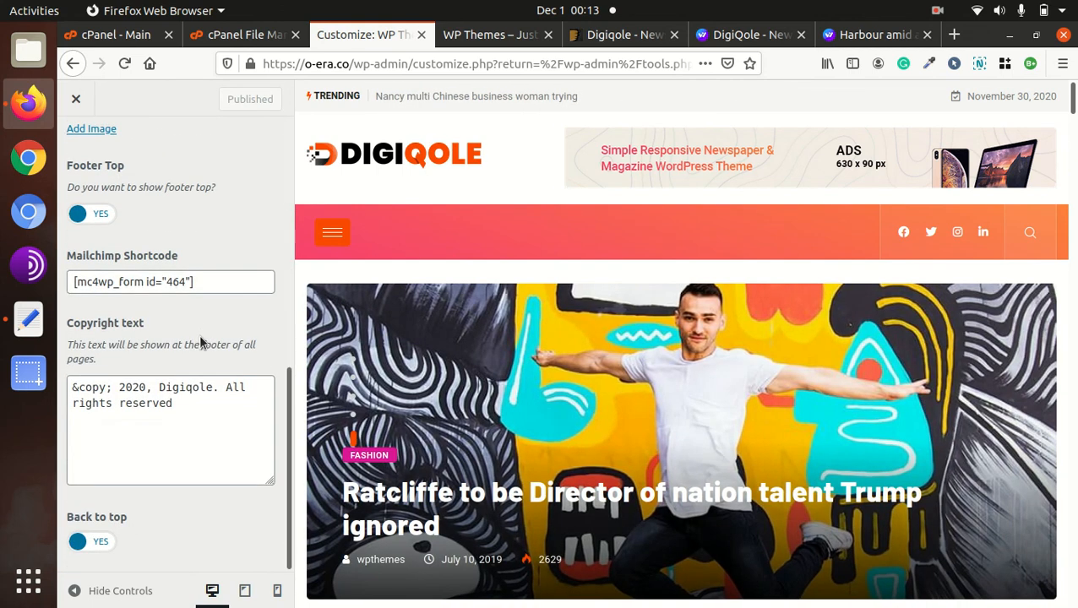
pyautogui.scroll(6, 199, 335)
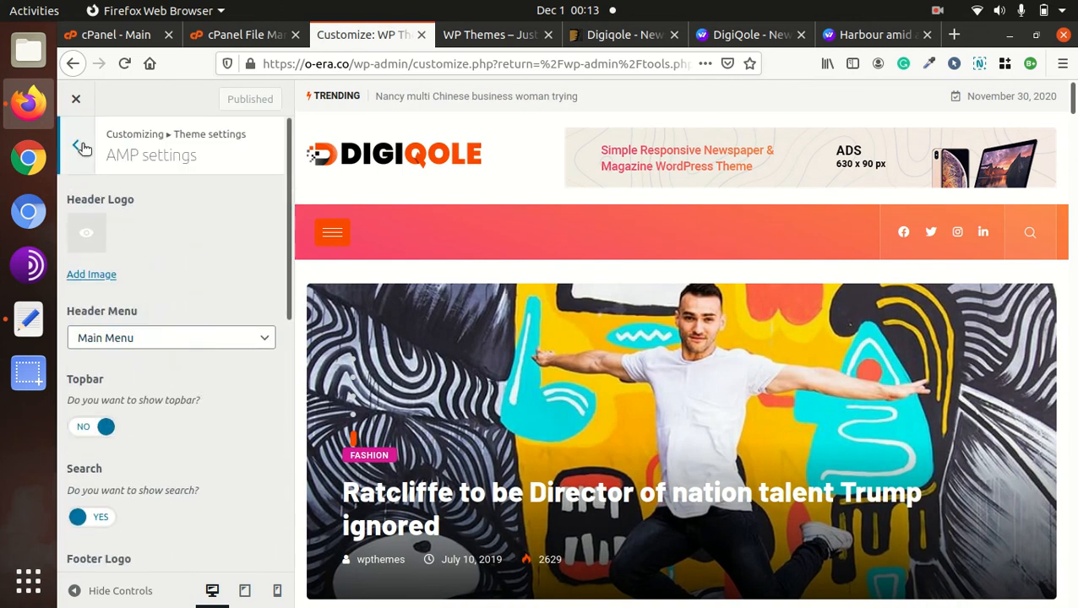
pyautogui.click(78, 147)
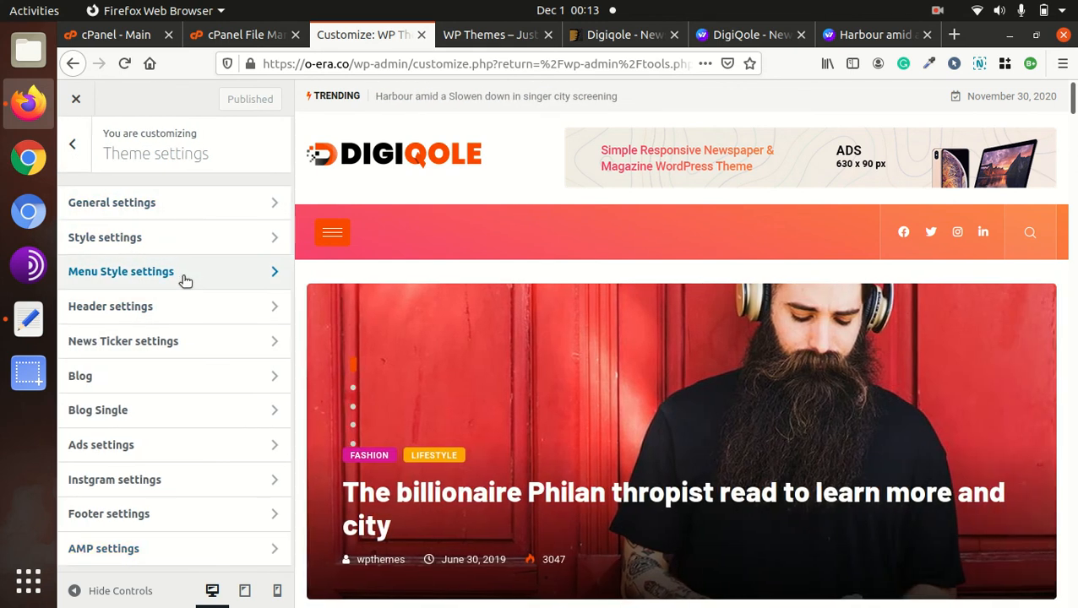
# - Review the Menu Style settings for height, colors and font, and close the Customizer without changing anything
pyautogui.click(186, 279)
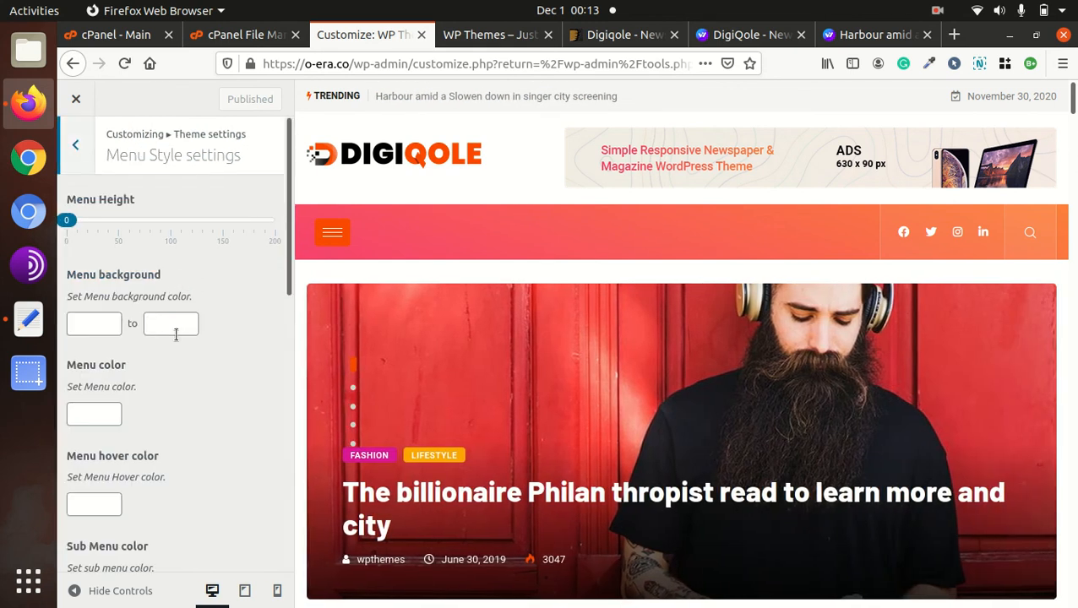
pyautogui.scroll(-4, 240, 292)
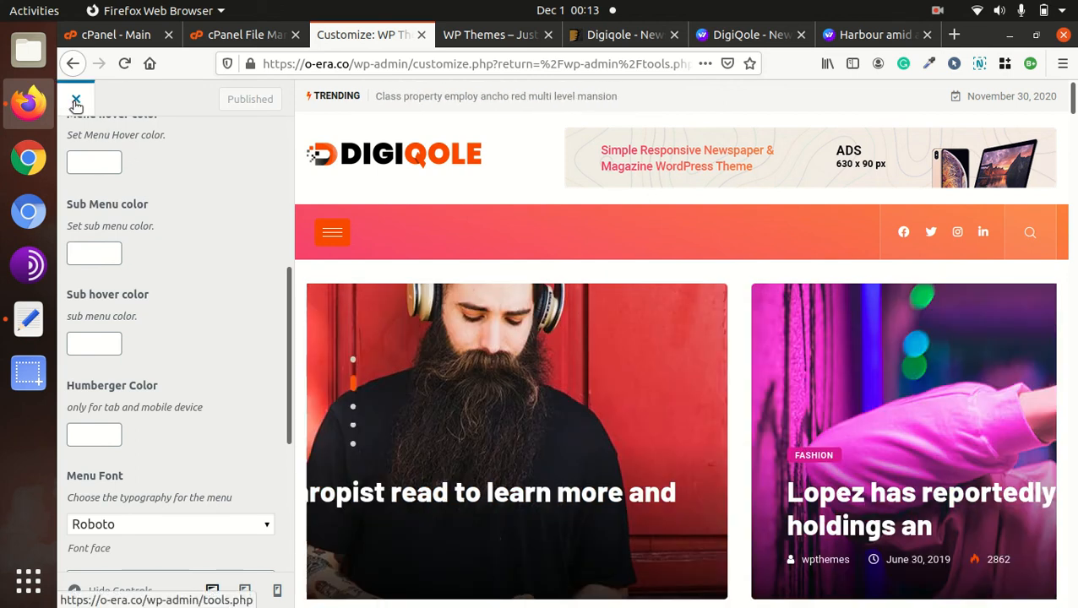
pyautogui.click(76, 101)
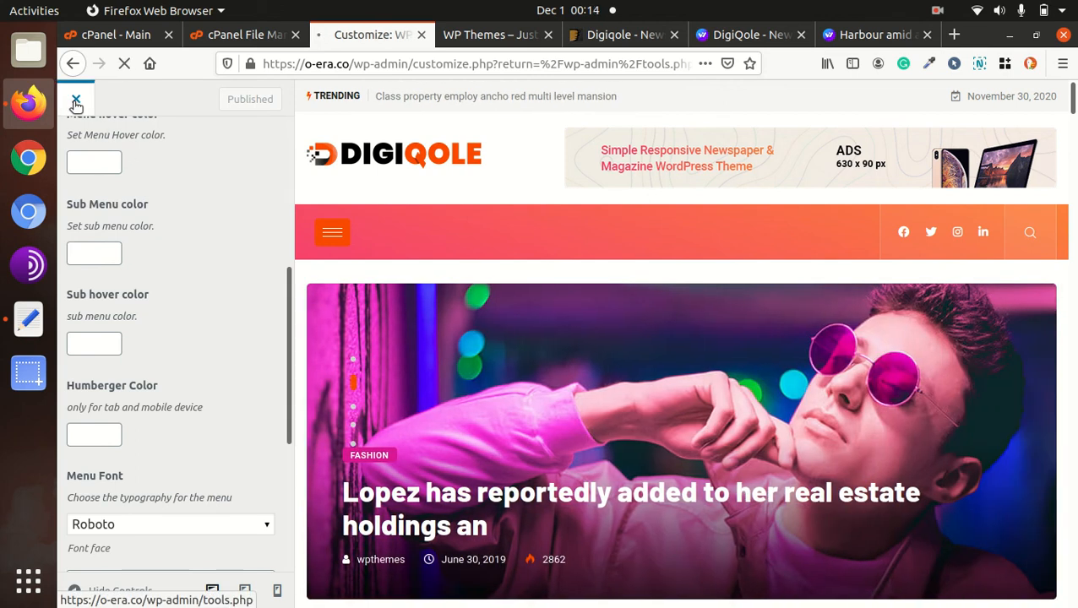
pyautogui.scroll(2, 147, 224)
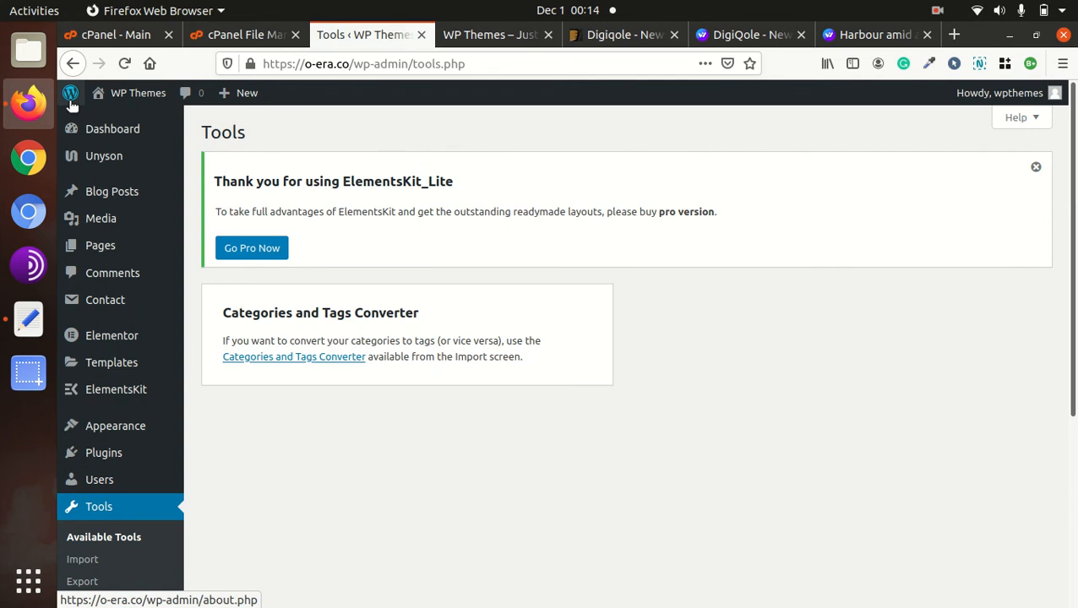
# - Reload the site's front-end home page in its separate browser tab and cancel the preloader
pyautogui.click(472, 38)
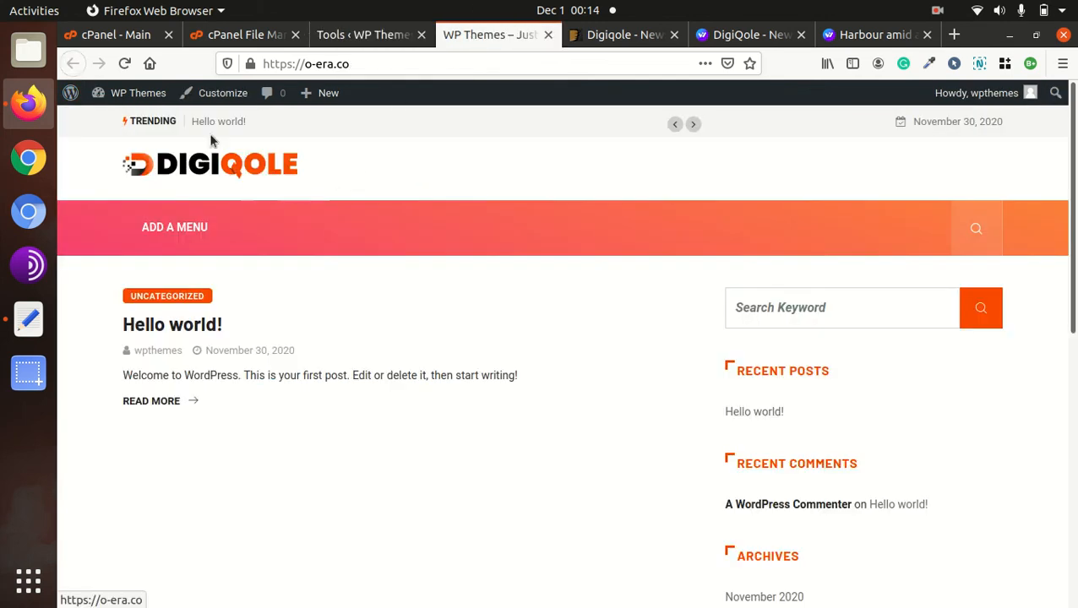
pyautogui.click(124, 63)
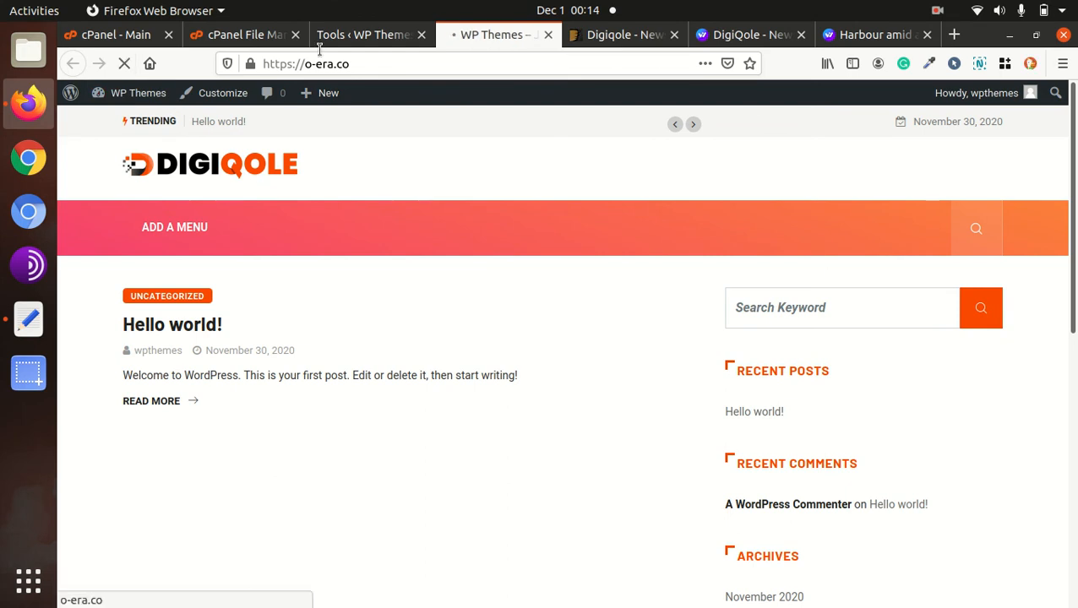
pyautogui.click(364, 40)
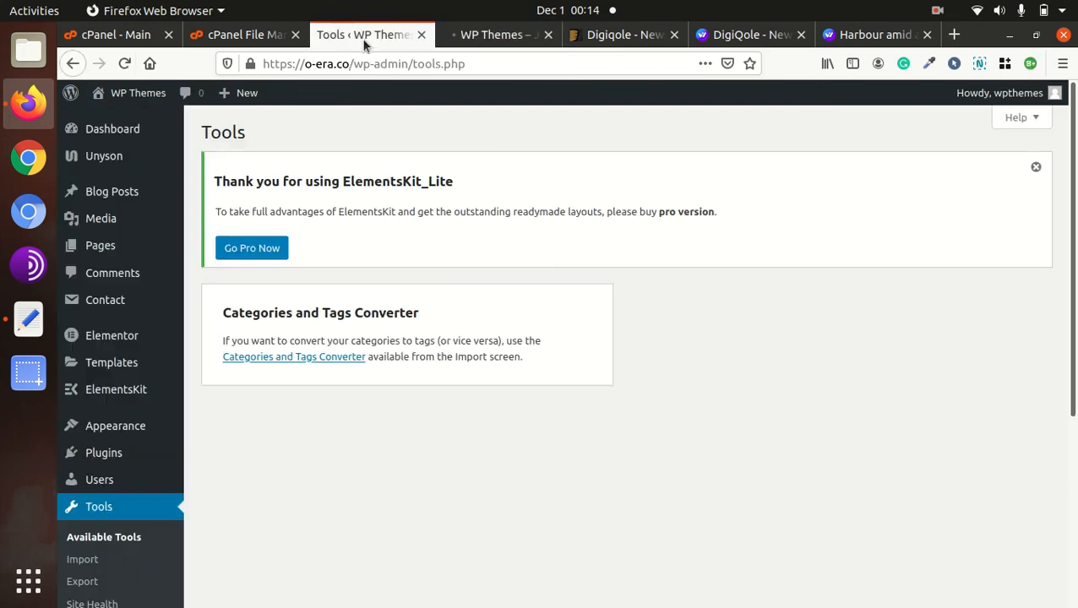
pyautogui.click(490, 37)
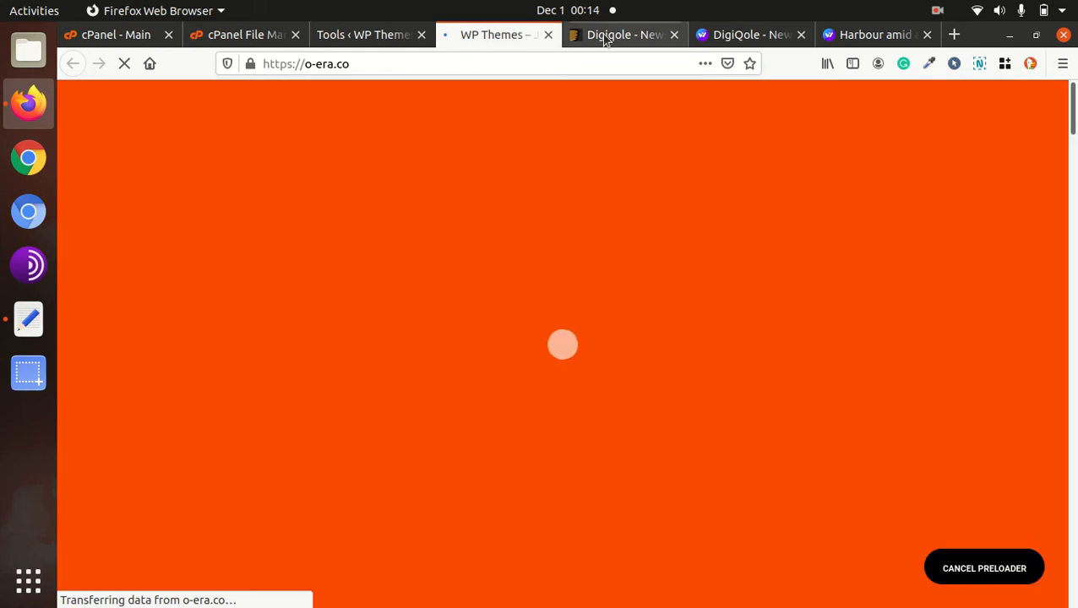
pyautogui.click(972, 570)
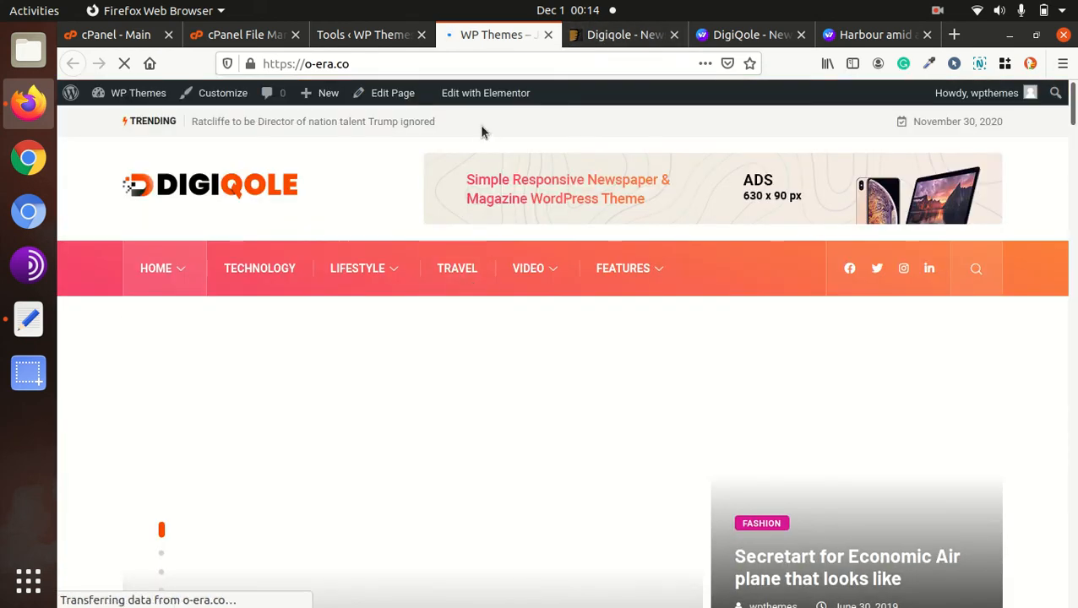
# - Review the site's front-end home page from the header and featured posts through Weekend Top to the Lifestyle section
pyautogui.scroll(-3, 469, 217)
pyautogui.scroll(3, 471, 216)
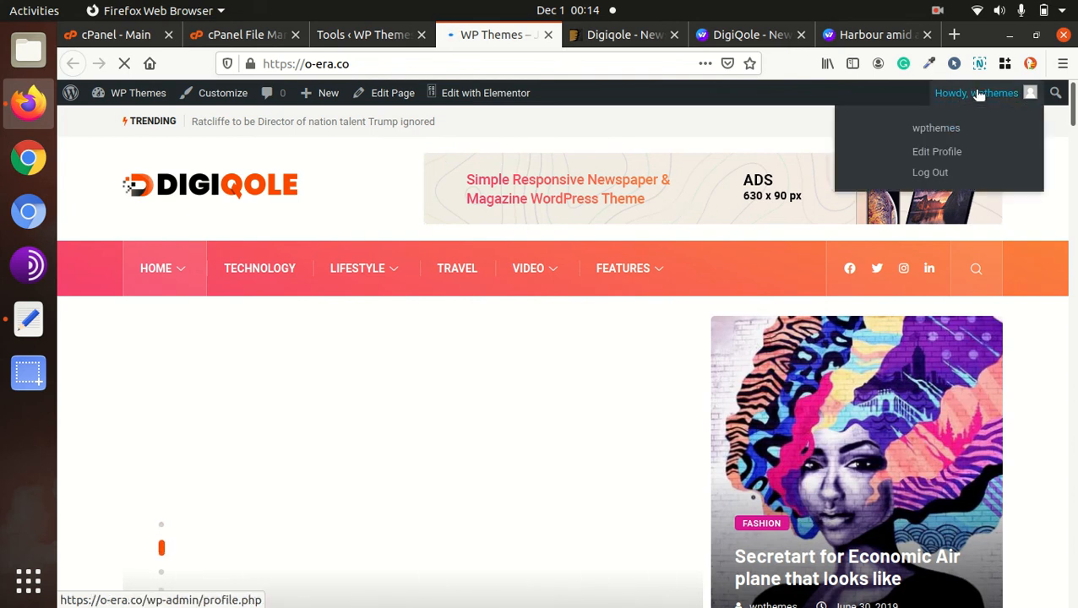
pyautogui.scroll(-5, 310, 291)
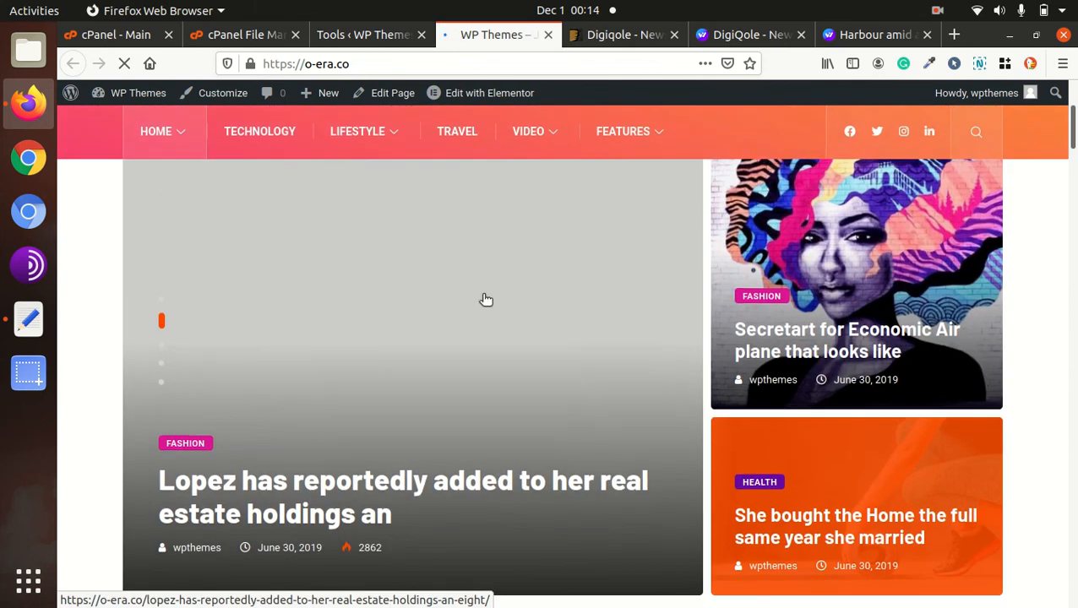
pyautogui.scroll(-5, 485, 300)
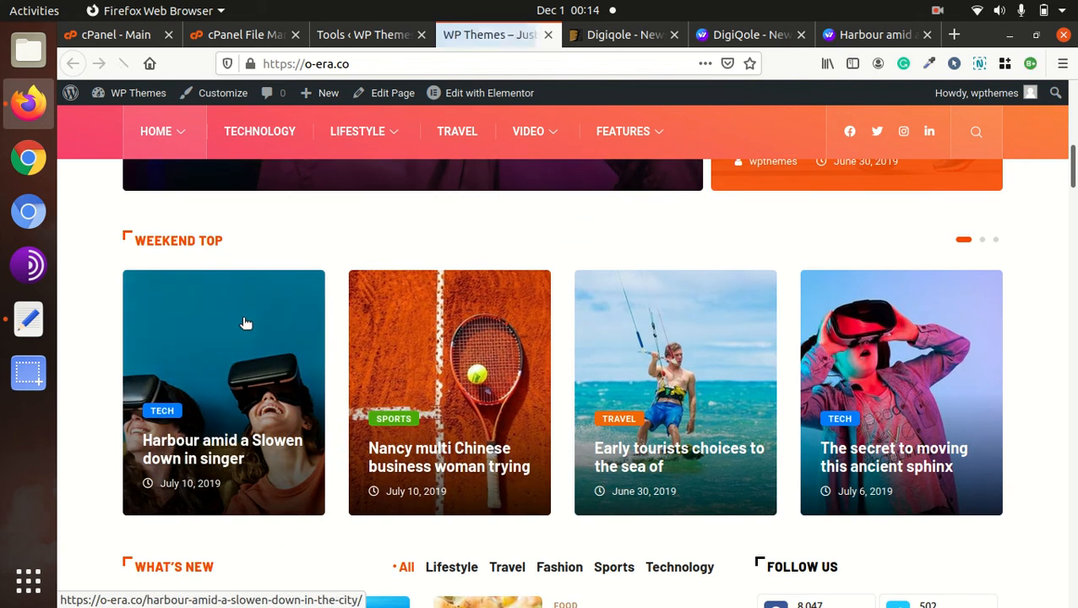
pyautogui.scroll(5, 245, 324)
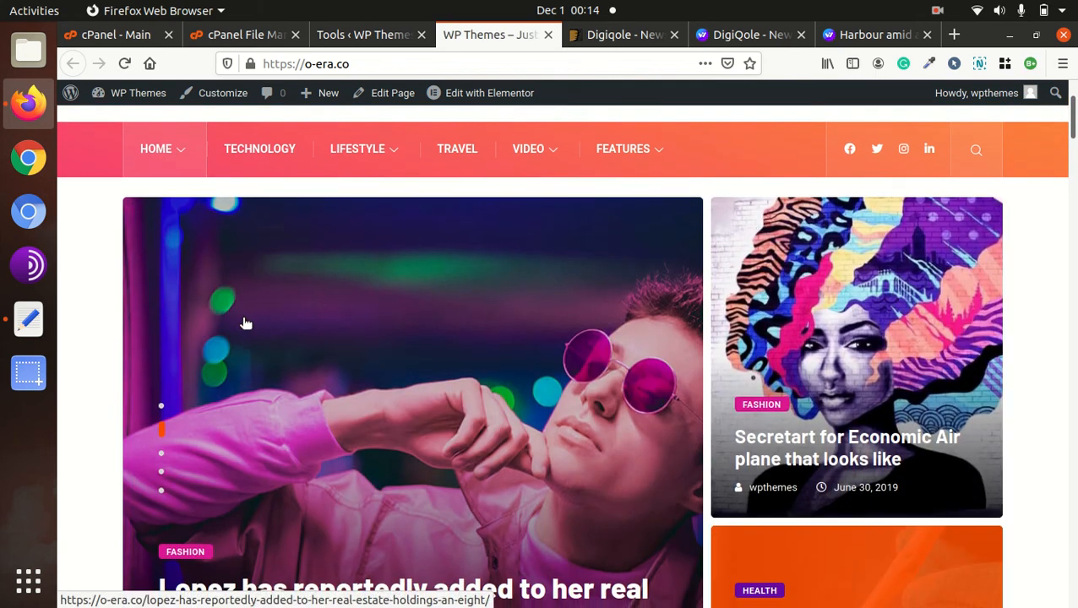
pyautogui.scroll(-1, 245, 323)
pyautogui.scroll(-8, 244, 324)
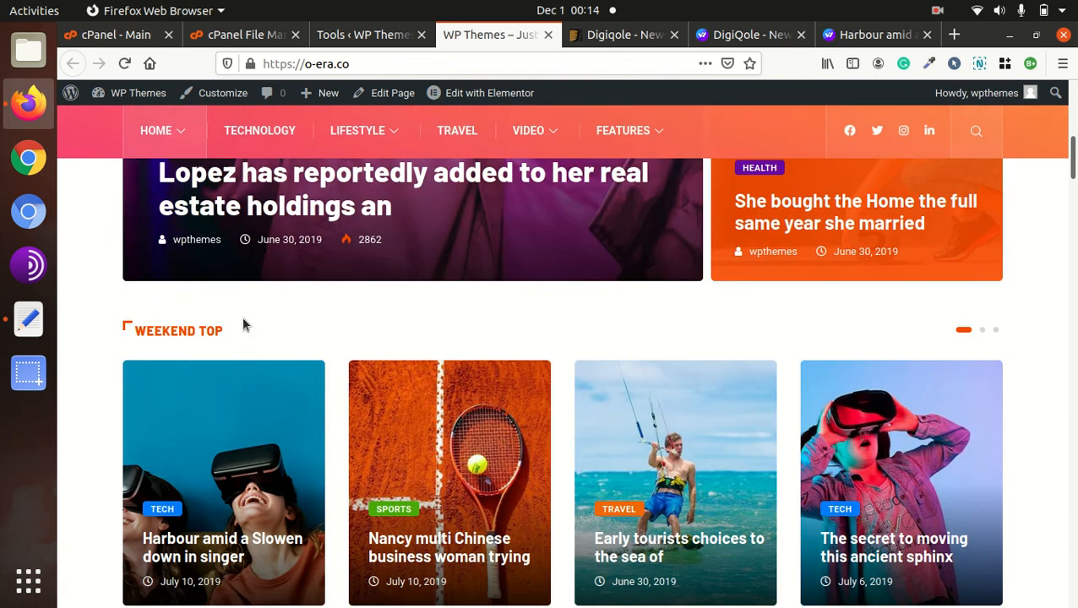
pyautogui.scroll(-6, 243, 323)
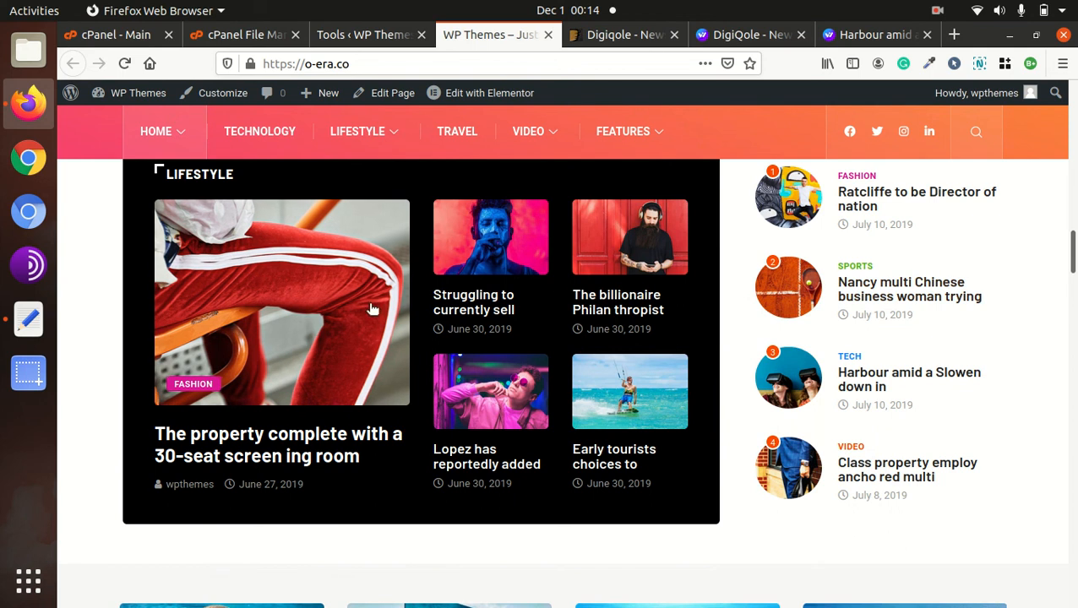
pyautogui.scroll(5, 295, 347)
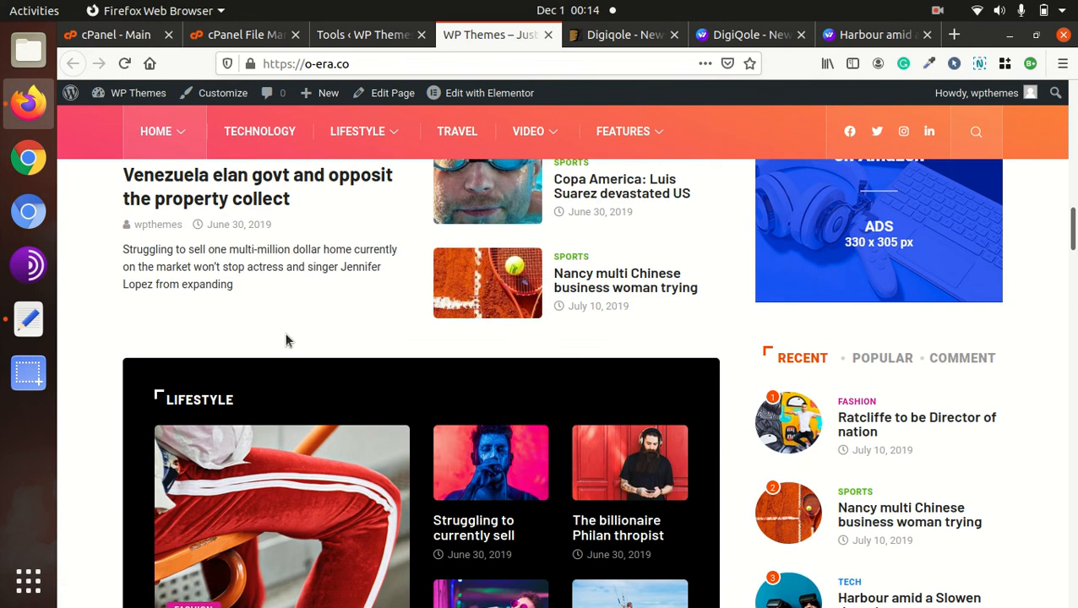